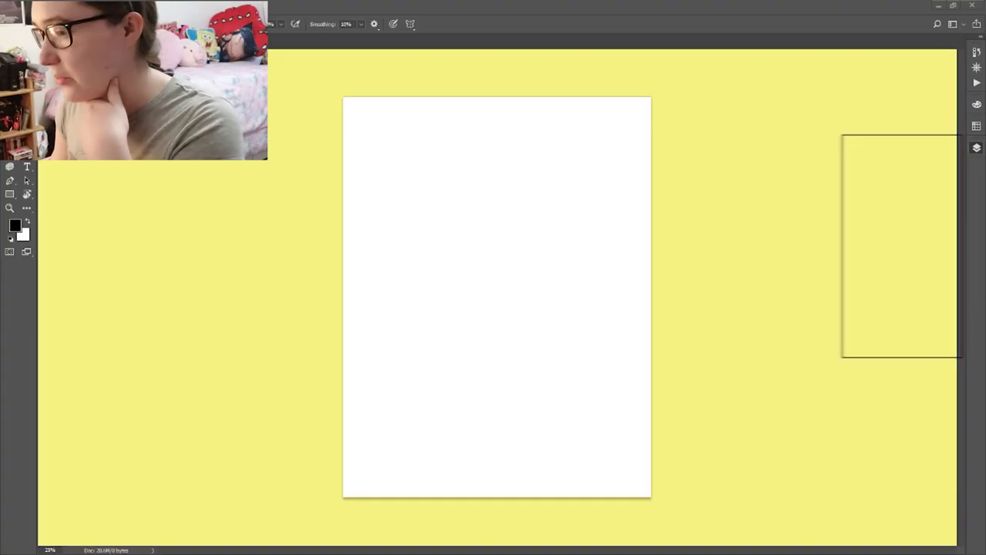
Step: Sketch an oval for the head in the upper middle of the canvas and add tapering cheek, chin and jaw lines below it
drag(497, 174, 498, 246)
key(ctrl+z)
drag(463, 207, 494, 245)
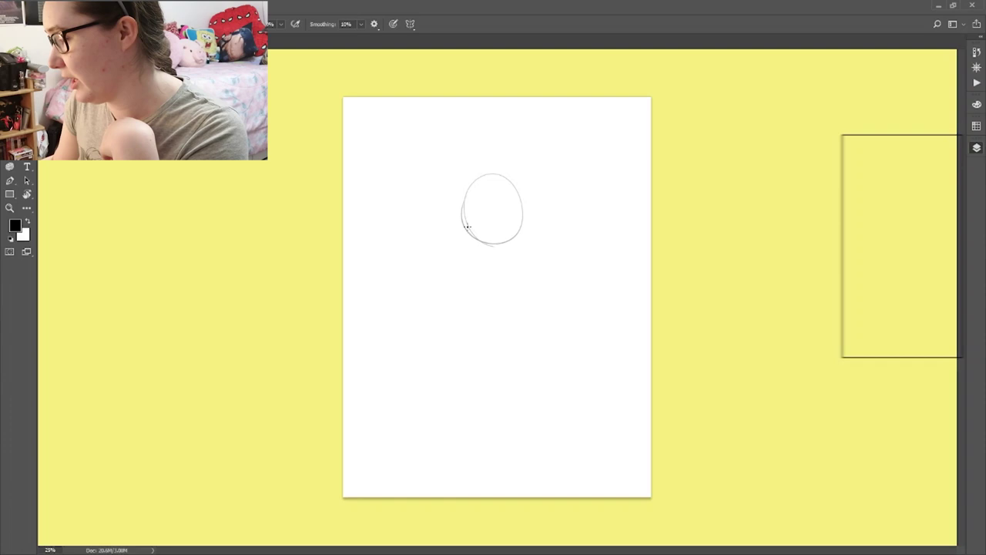
mouse_move(466, 188)
mouse_down()
mouse_move(463, 235)
mouse_move(461, 225)
mouse_move(465, 201)
mouse_move(474, 257)
mouse_move(467, 229)
mouse_move(472, 253)
mouse_up()
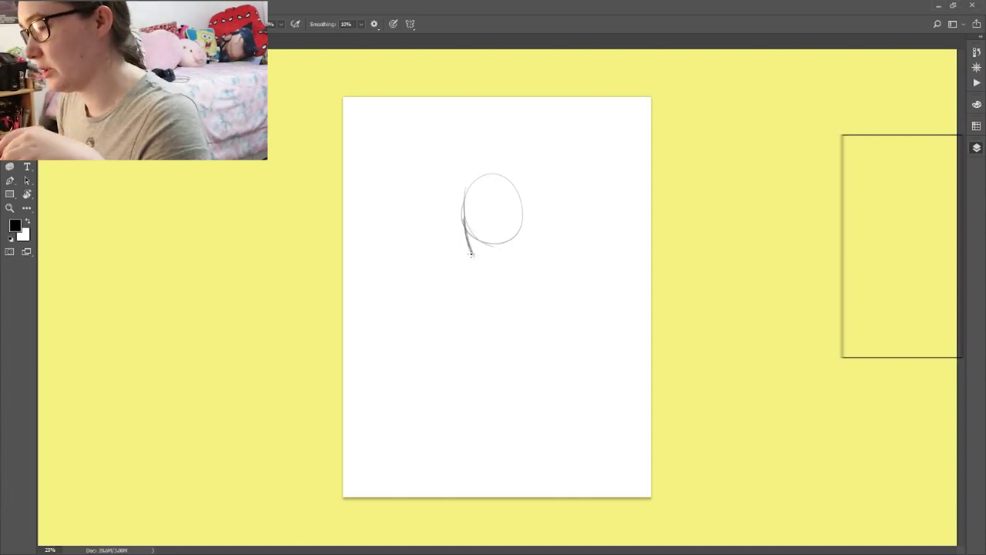
drag(479, 268, 502, 262)
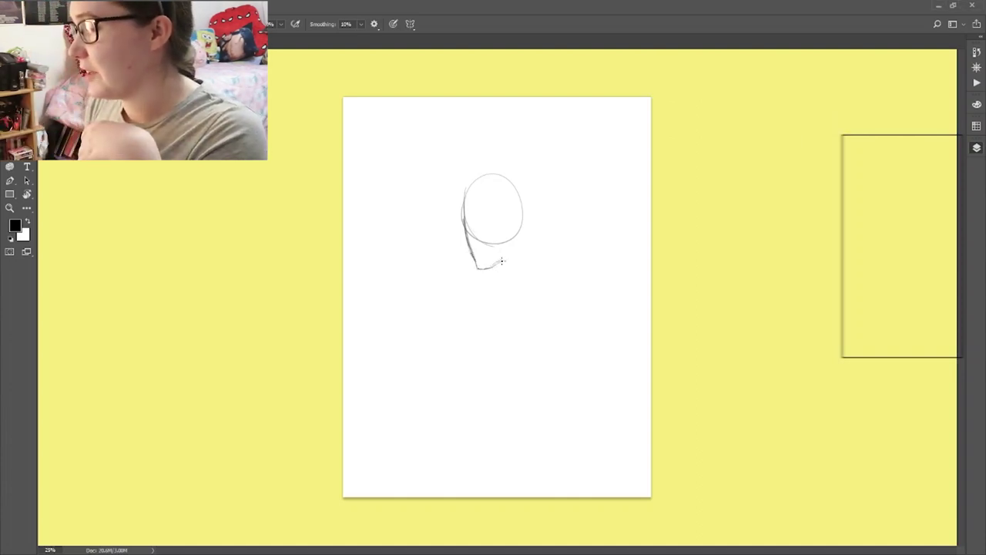
drag(523, 216, 508, 254)
Step: Round out the skull around the oval, darken the forehead edge and sketch an ear at the back of the jaw
mouse_move(535, 197)
mouse_down()
mouse_move(494, 166)
mouse_move(465, 205)
mouse_move(530, 213)
mouse_move(515, 165)
mouse_up()
drag(465, 190, 497, 167)
mouse_move(467, 189)
mouse_down()
mouse_move(529, 194)
mouse_move(527, 226)
mouse_up()
drag(531, 180, 532, 220)
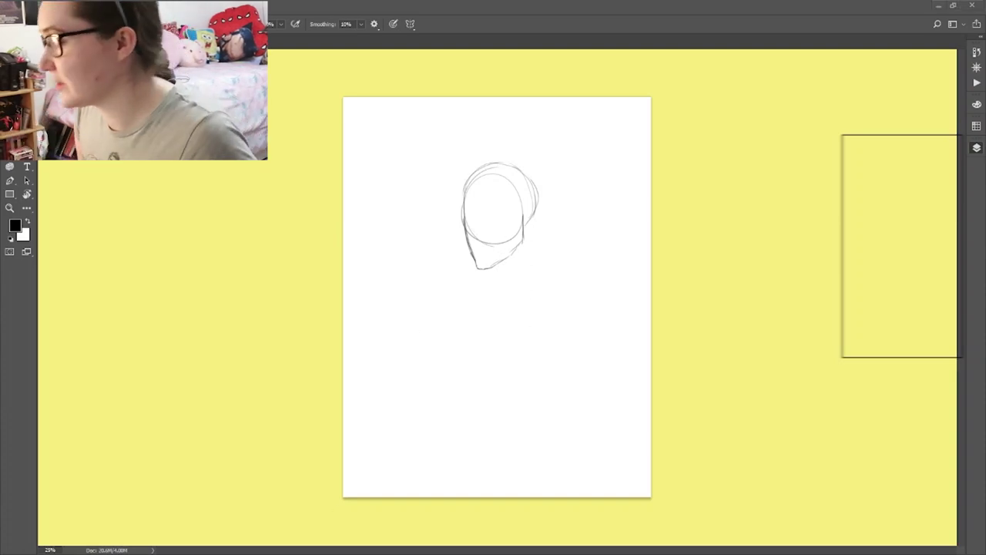
drag(463, 179, 461, 210)
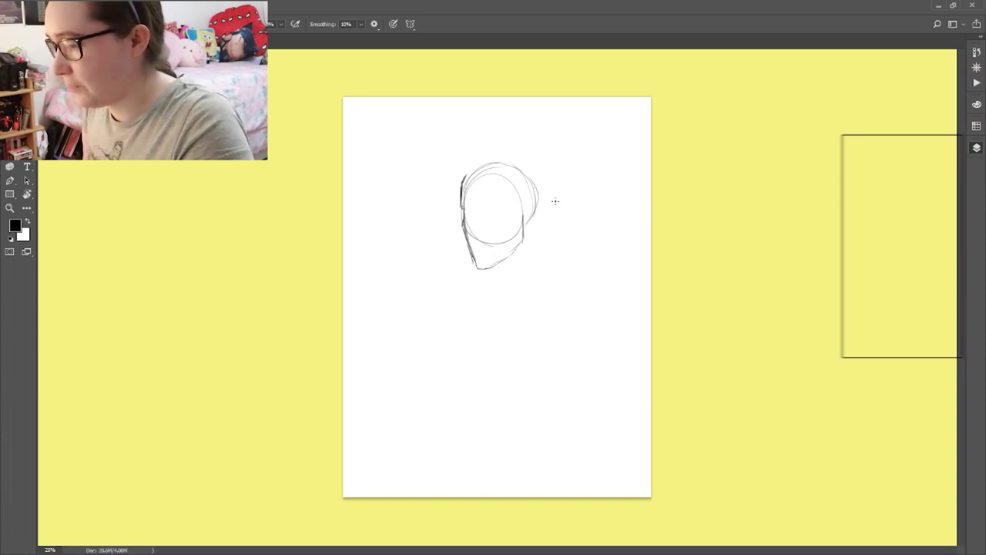
mouse_move(528, 223)
mouse_down()
mouse_move(541, 199)
mouse_move(537, 225)
mouse_up()
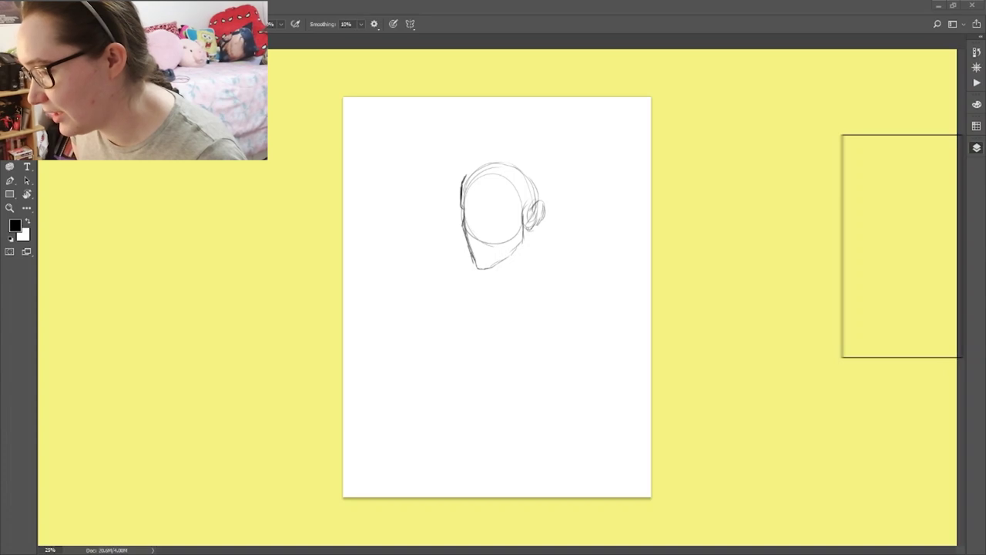
Step: Lasso the back part of the head with the ear and transform it to make the head slightly wider
key(l)
mouse_move(504, 232)
mouse_down()
mouse_move(534, 165)
mouse_move(499, 210)
mouse_up()
key(ctrl+t)
key(Return)
key(ctrl+d)
key(b)
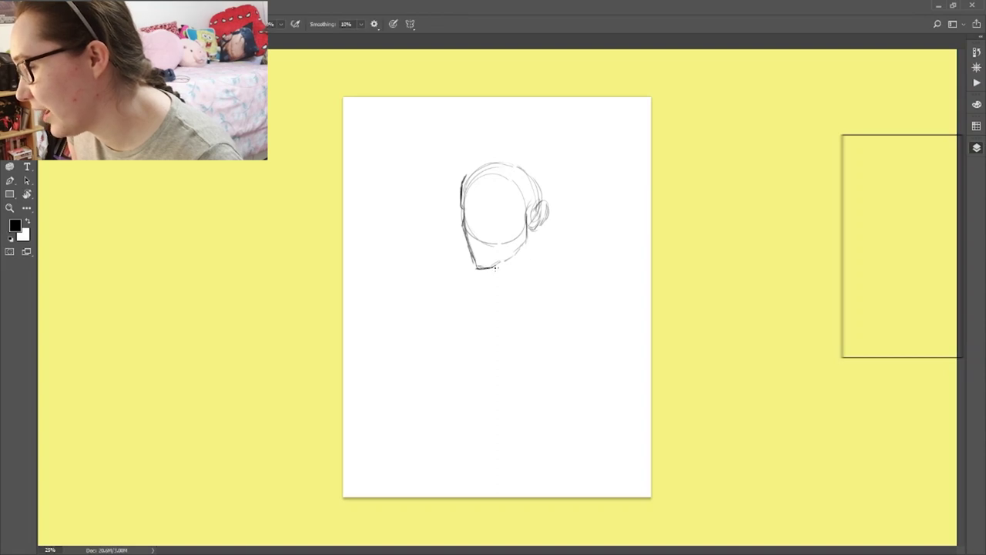
Step: Redraw the jawline from chin to ear and sketch the hairline across the temple and forehead
drag(526, 240, 510, 258)
drag(549, 220, 542, 228)
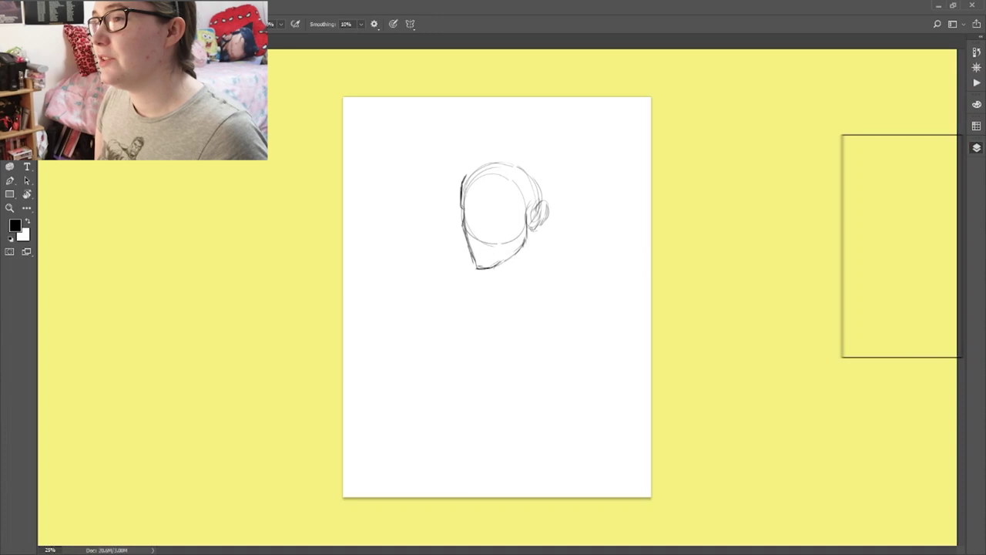
drag(515, 197, 521, 216)
drag(509, 179, 464, 177)
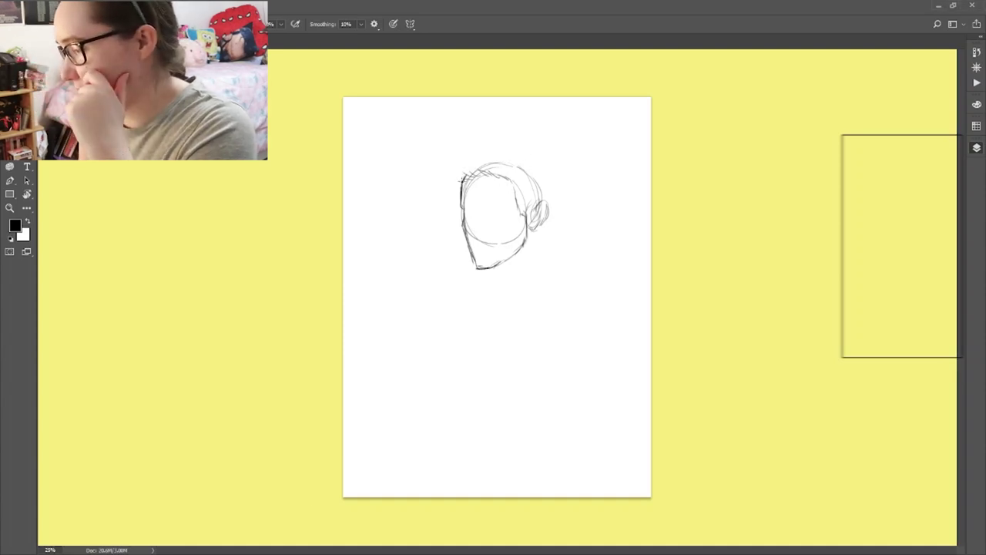
Step: Sketch the outer outline of short, swept-up hair from the forehead tuft to behind the ear, erasing stray lines
mouse_move(521, 169)
mouse_down()
mouse_move(496, 160)
mouse_move(521, 168)
mouse_move(484, 152)
mouse_move(529, 148)
mouse_move(559, 200)
mouse_move(548, 230)
mouse_move(540, 225)
mouse_move(559, 194)
mouse_move(546, 234)
mouse_move(557, 193)
mouse_up()
key(e)
key(b)
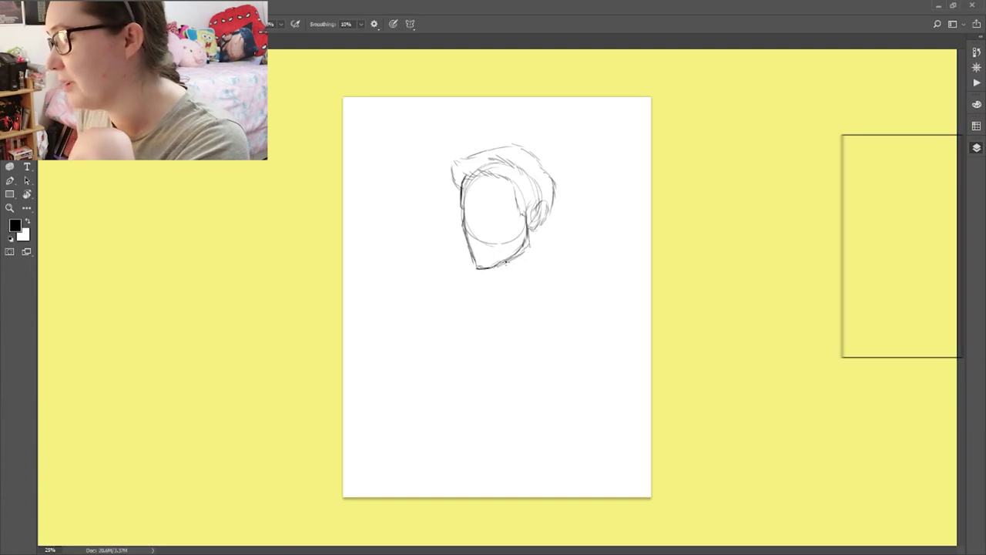
key(e)
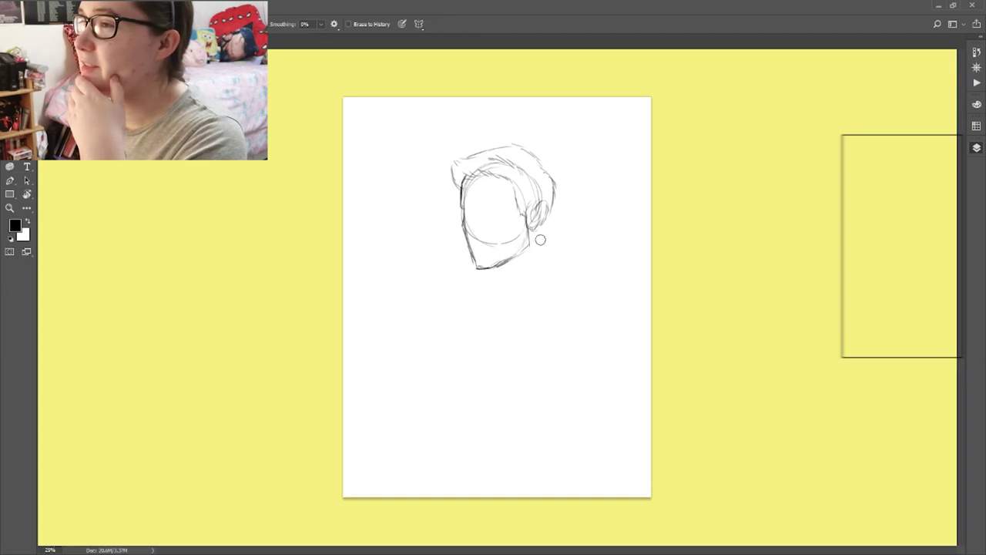
key(b)
Step: Draw horizontal guidelines across the face for the brow and eye levels
scroll(502, 214, up, 3)
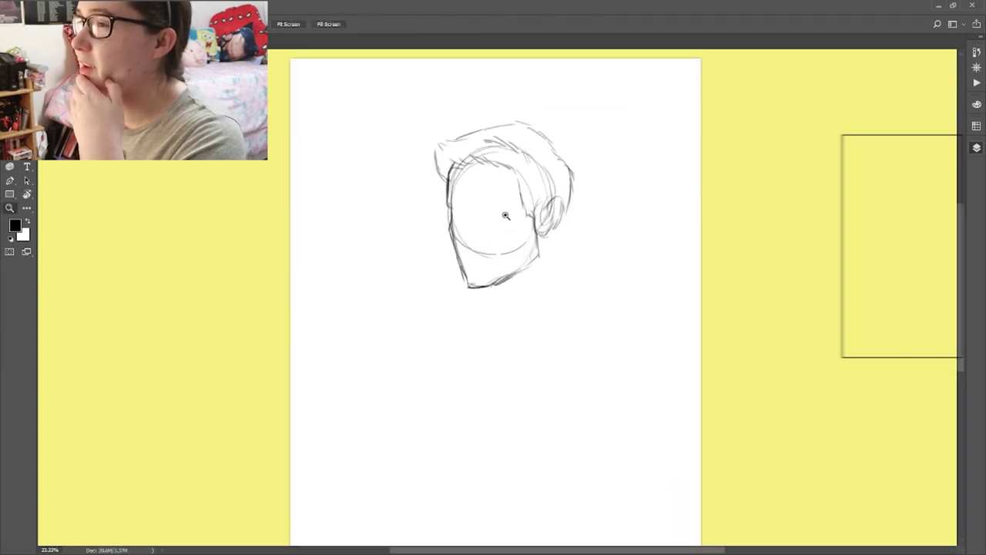
drag(424, 189, 545, 188)
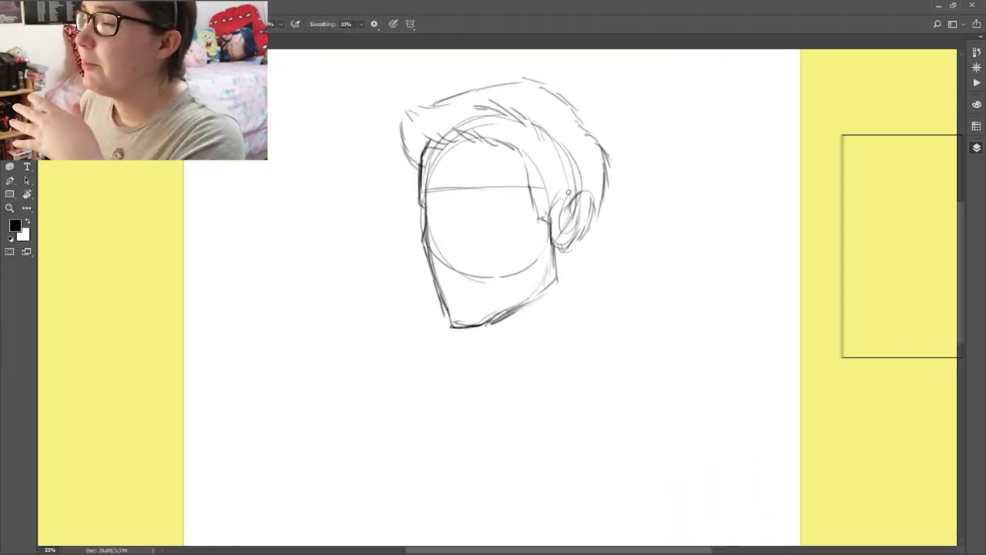
drag(485, 189, 555, 192)
drag(421, 212, 531, 212)
Step: Draw the back and front lines of the neck and reshape the chin's front corner with brush and eraser
drag(567, 246, 592, 315)
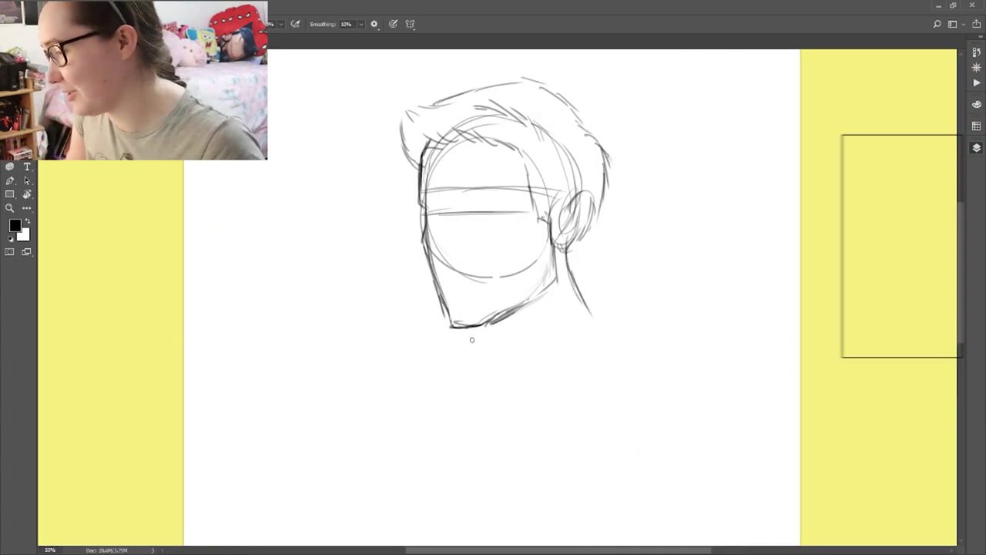
drag(488, 337, 499, 375)
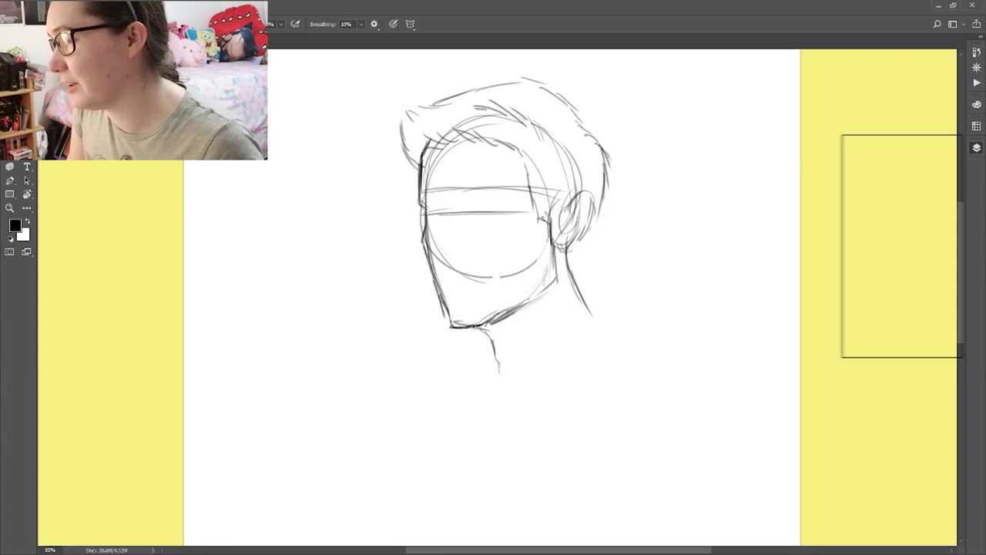
key(e)
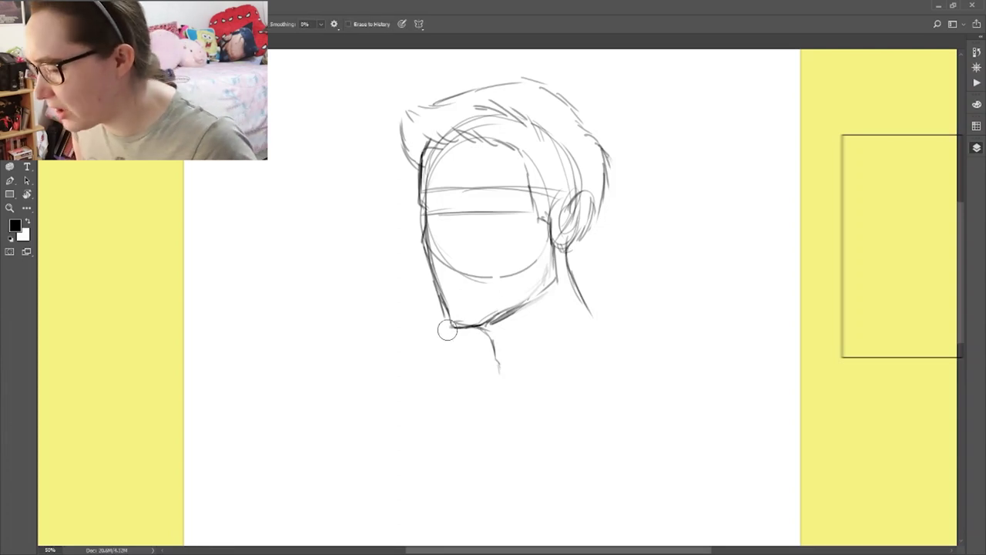
key(b)
mouse_move(444, 307)
mouse_down()
mouse_move(447, 321)
mouse_move(462, 326)
mouse_move(457, 315)
mouse_move(463, 325)
mouse_up()
key(e)
key(b)
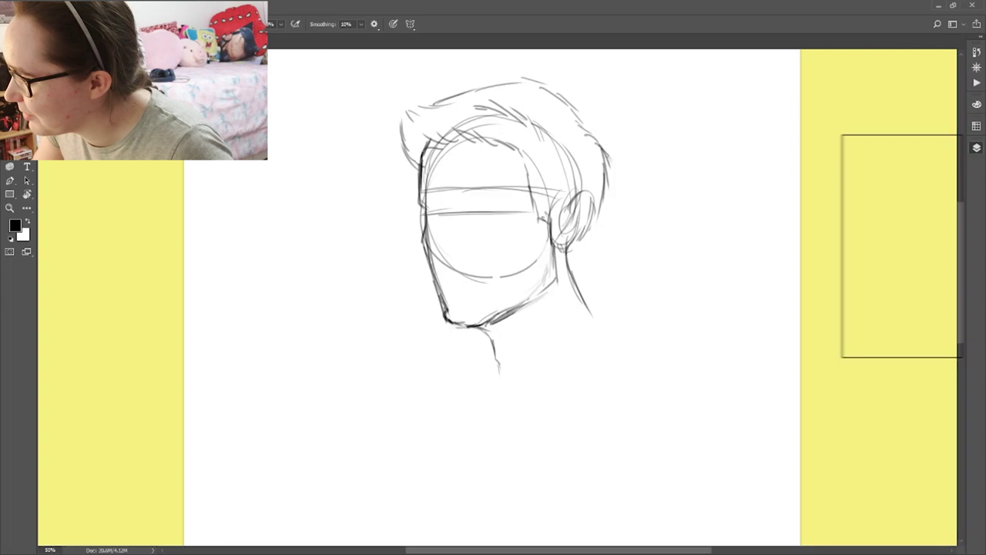
Step: Add a guideline across the face below the nose level and erase the skull construction lines inside the hair
drag(436, 259, 506, 257)
key(e)
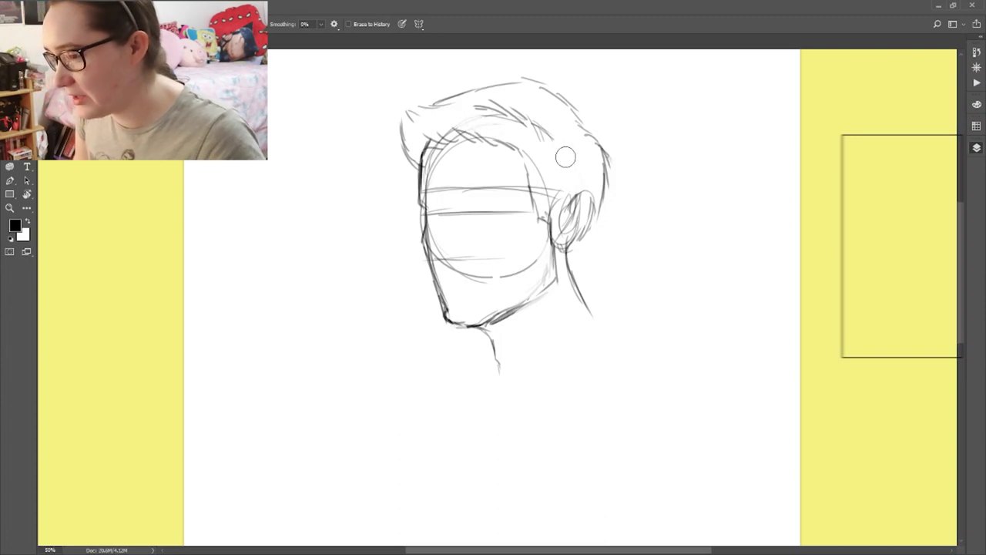
key(b)
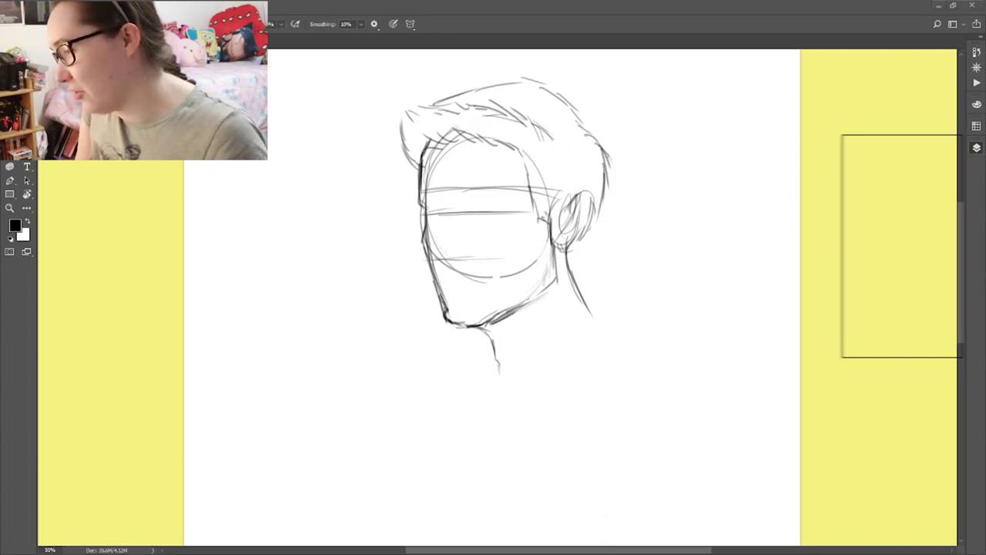
Step: Add spiky tufts along the top front of the hair and darker strands running back toward the temple
drag(469, 99, 449, 85)
mouse_move(450, 86)
mouse_down()
mouse_move(463, 106)
mouse_move(434, 94)
mouse_up()
drag(426, 94, 449, 100)
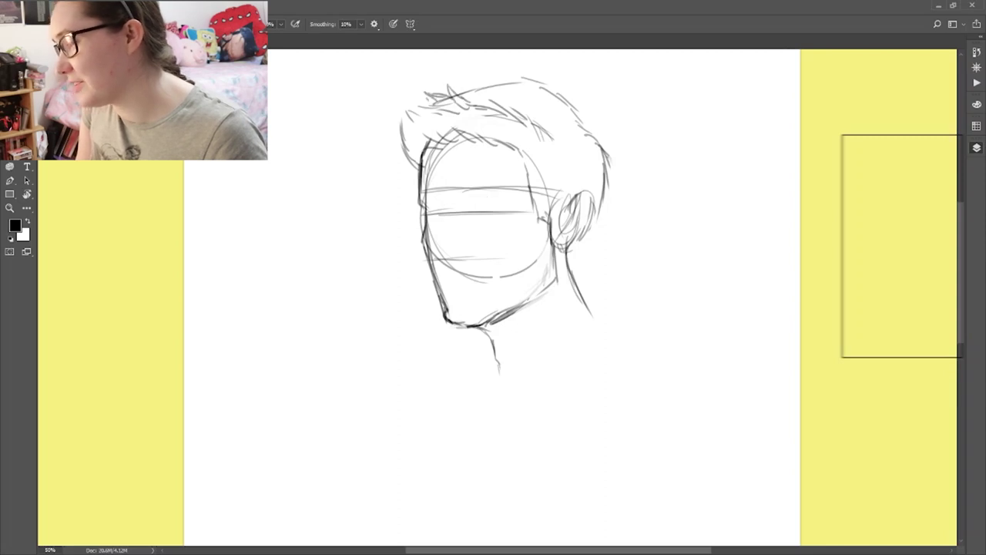
mouse_move(550, 153)
mouse_down()
mouse_move(547, 123)
mouse_move(546, 134)
mouse_move(528, 109)
mouse_move(528, 137)
mouse_move(512, 140)
mouse_move(522, 104)
mouse_move(511, 100)
mouse_move(518, 122)
mouse_move(472, 91)
mouse_up()
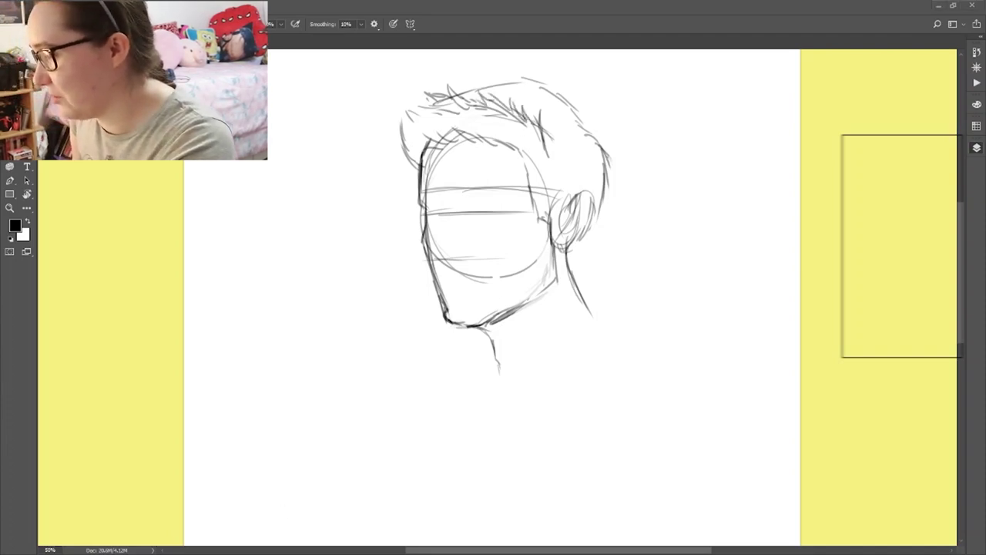
Step: Draw spiky strands along the front edge of the hair and reinforce the outline over the crown
drag(397, 147, 418, 171)
drag(417, 171, 409, 182)
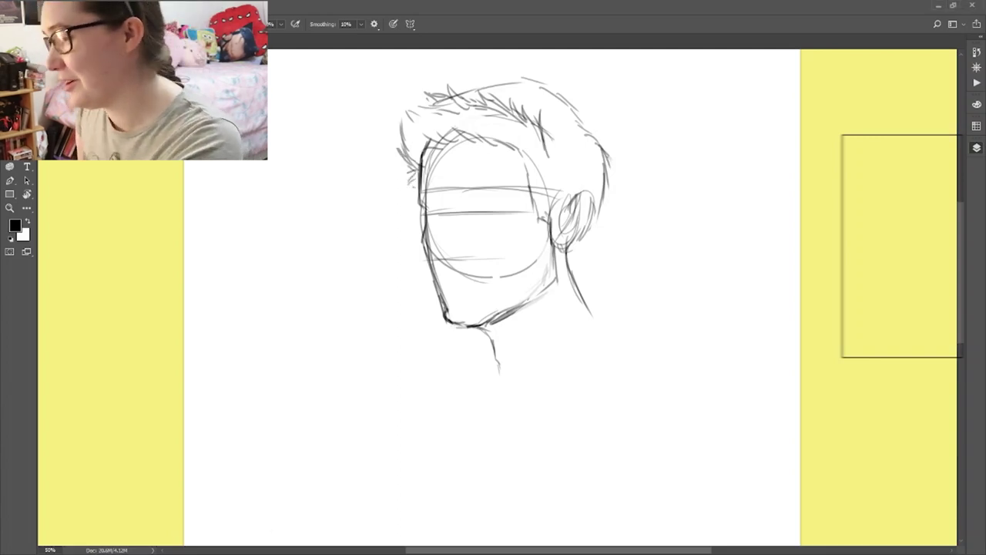
mouse_move(398, 115)
mouse_down()
mouse_move(413, 136)
mouse_move(420, 117)
mouse_up()
mouse_move(412, 101)
mouse_down()
mouse_move(419, 122)
mouse_move(423, 109)
mouse_up()
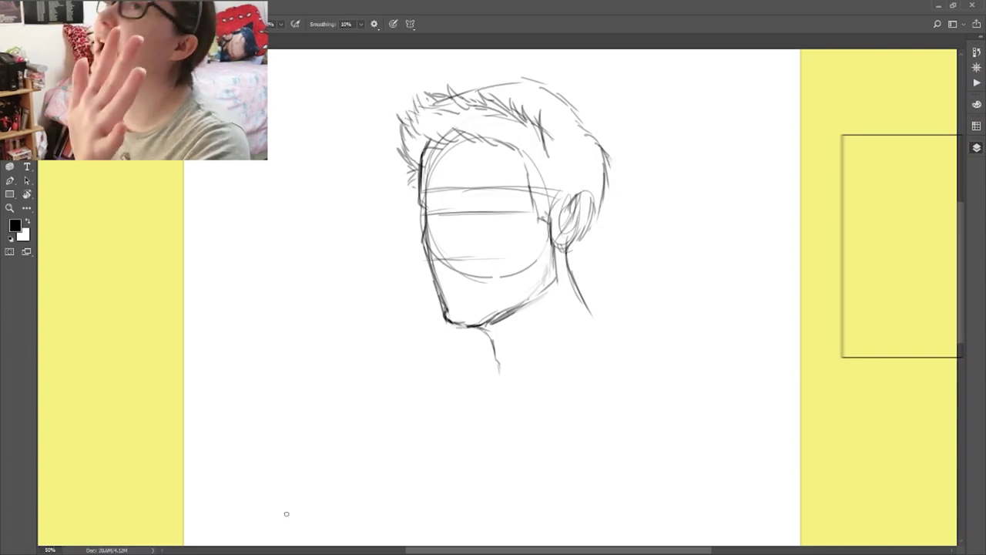
mouse_move(492, 83)
mouse_down()
mouse_move(458, 92)
mouse_move(521, 78)
mouse_move(560, 95)
mouse_up()
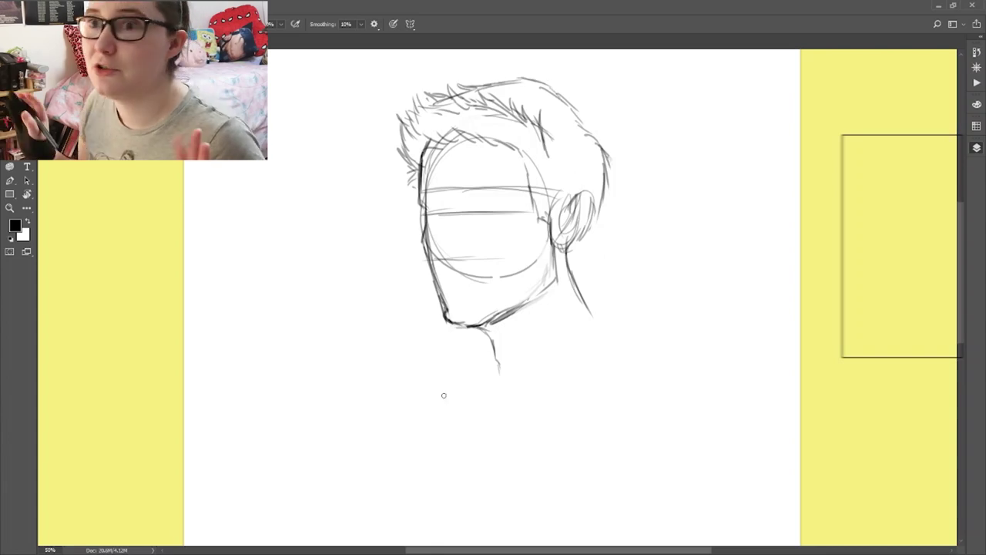
Step: Darken the ear's outline and erase the construction lines inside and in front of it
mouse_move(564, 208)
mouse_down()
mouse_move(583, 193)
mouse_move(592, 225)
mouse_move(562, 248)
mouse_move(575, 249)
mouse_up()
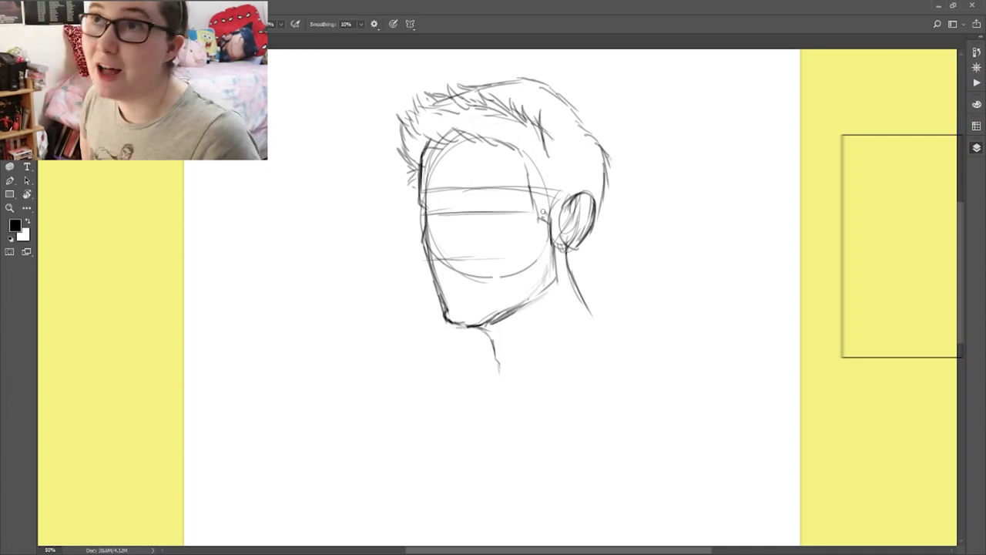
key(e)
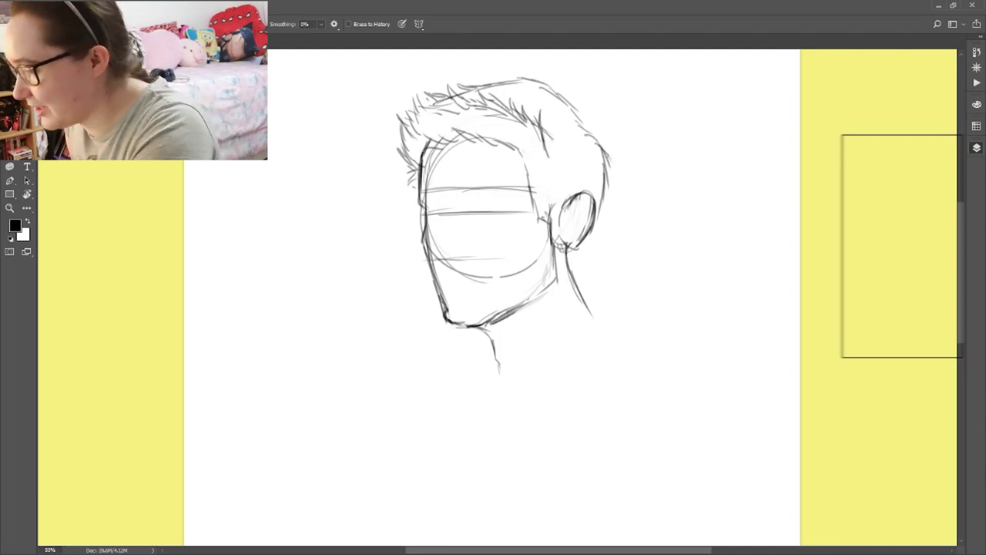
key(b)
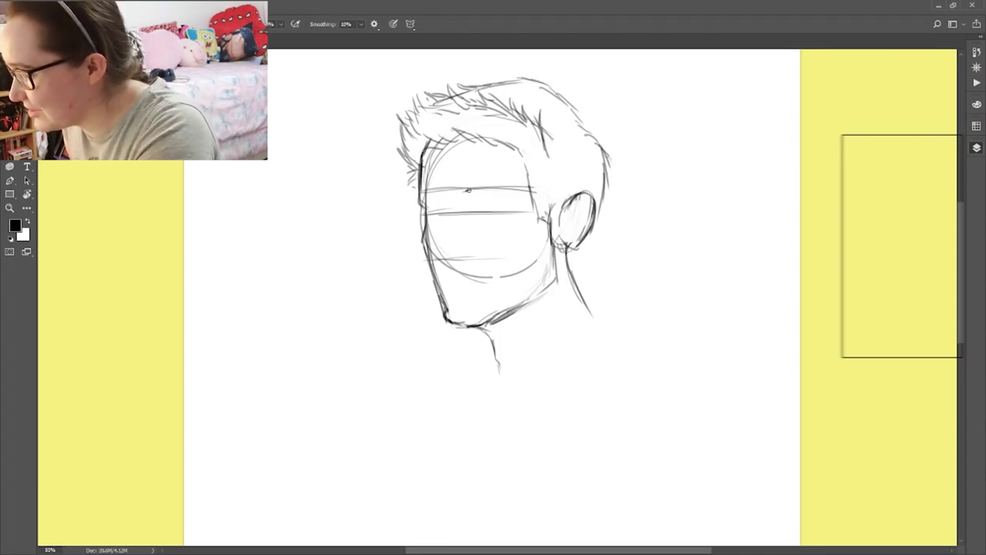
Step: Sketch the start of the near eyebrow and draw the nose with its bridge, tip and near nostril
drag(467, 190, 481, 186)
drag(450, 209, 447, 222)
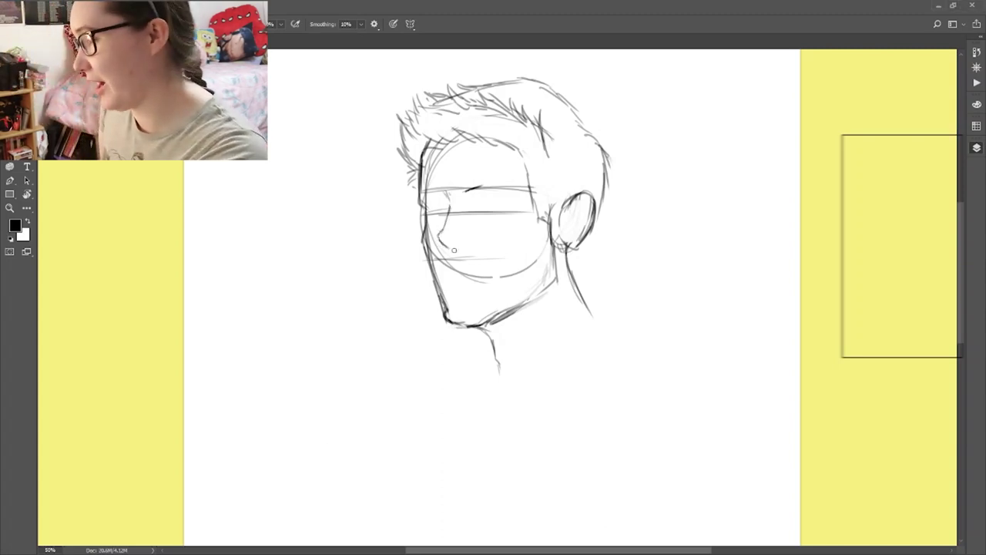
drag(463, 238, 465, 247)
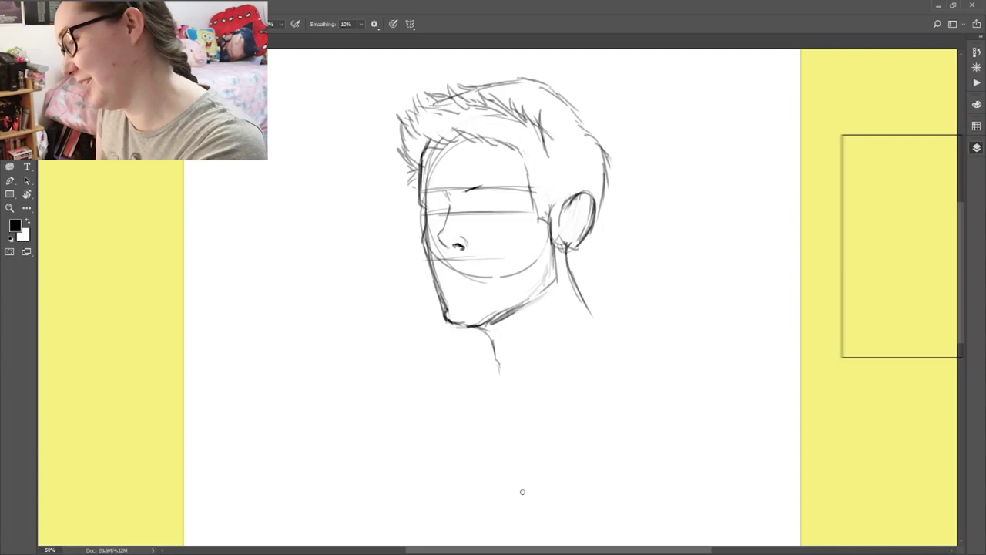
Step: Add loose hair strands to the front tuft and along the hairline over the forehead
drag(430, 105, 423, 94)
mouse_move(460, 140)
mouse_down()
mouse_move(434, 120)
mouse_move(464, 121)
mouse_move(416, 150)
mouse_up()
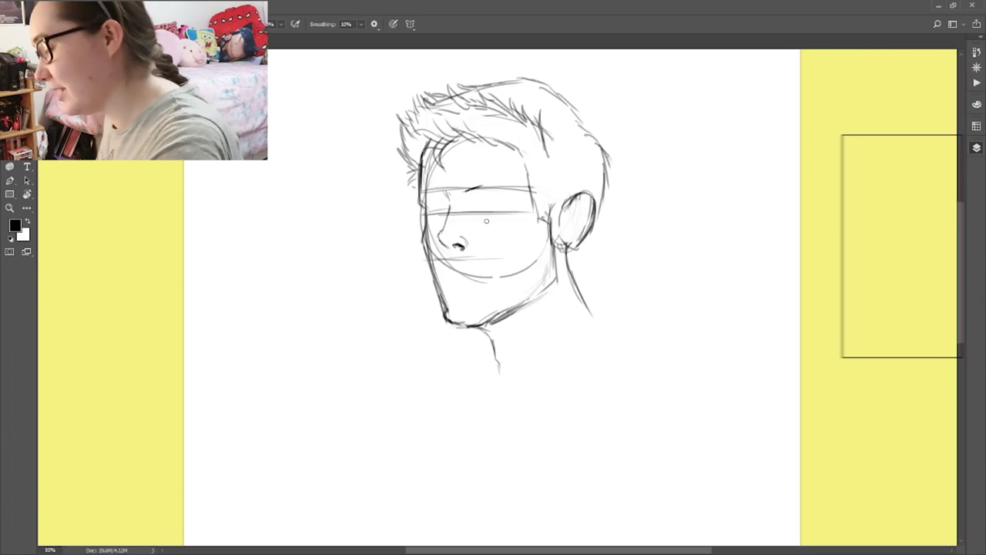
Step: Redraw the near eyebrow as a thick, angled shape, then lasso and transform it into place on the brow guideline
key(e)
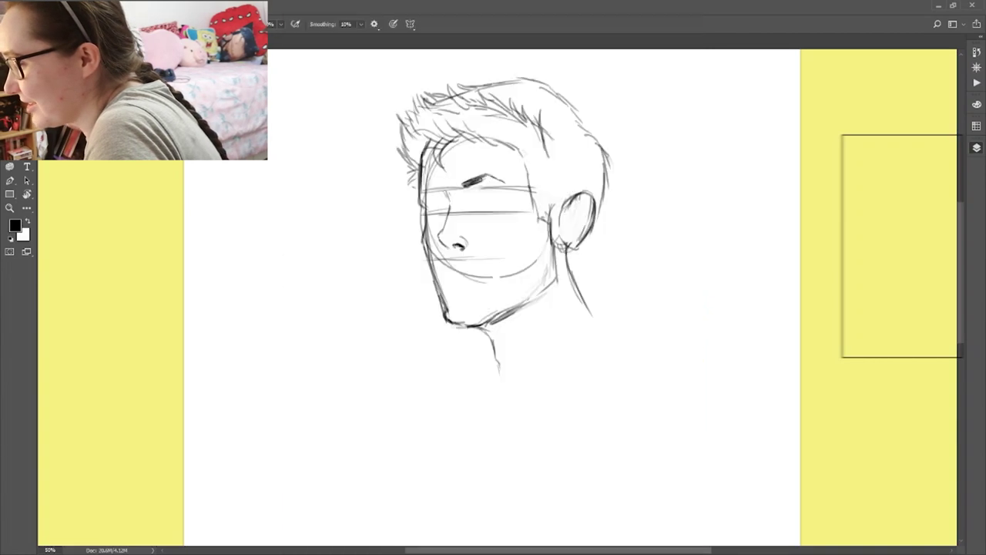
mouse_move(476, 180)
mouse_down()
mouse_move(504, 182)
mouse_move(461, 183)
mouse_move(509, 184)
mouse_move(476, 193)
mouse_move(487, 195)
mouse_up()
key(l)
key(ctrl+t)
key(Return)
key(ctrl+d)
key(b)
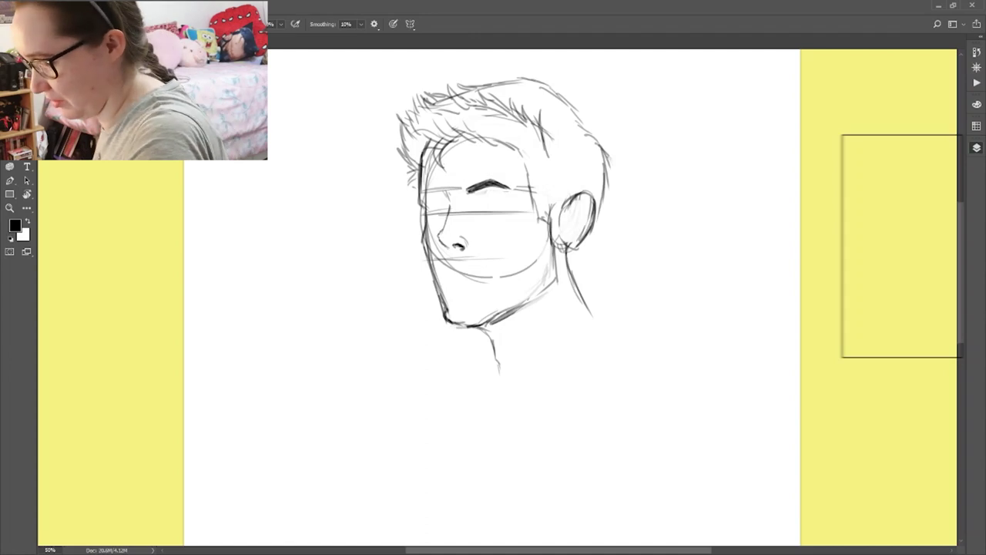
Step: Draw the far eyebrow as a short, dark arch at the front edge of the face
drag(435, 187, 420, 195)
drag(436, 187, 419, 194)
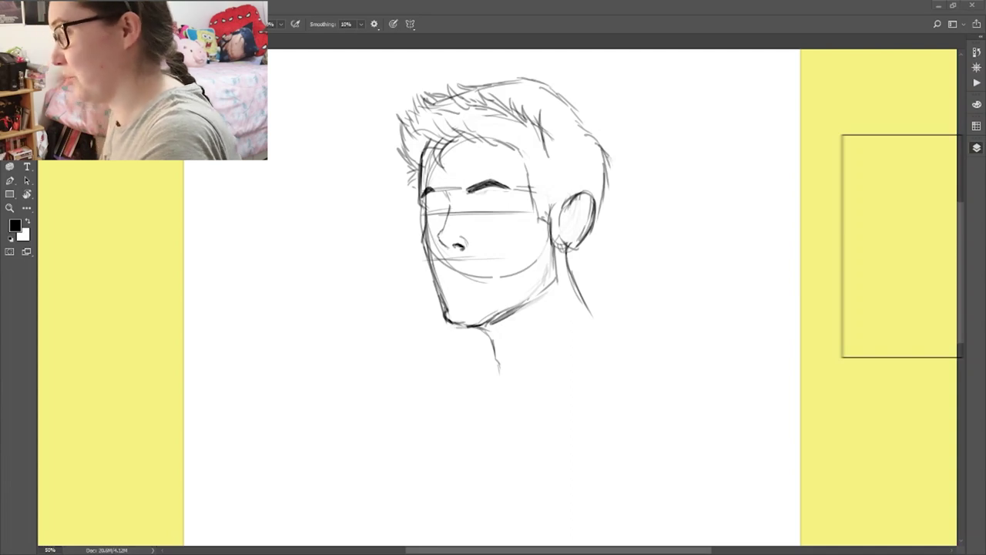
Step: Sketch the near eye's upper lid and iris beneath the eyebrow and mark the far nostril
mouse_move(474, 206)
mouse_down()
mouse_move(498, 205)
mouse_move(487, 198)
mouse_up()
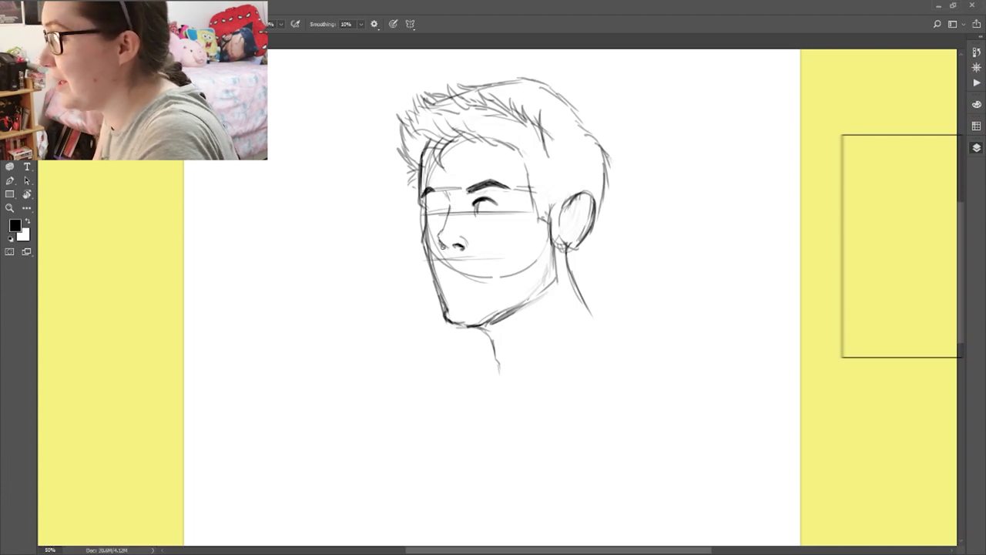
click(445, 246)
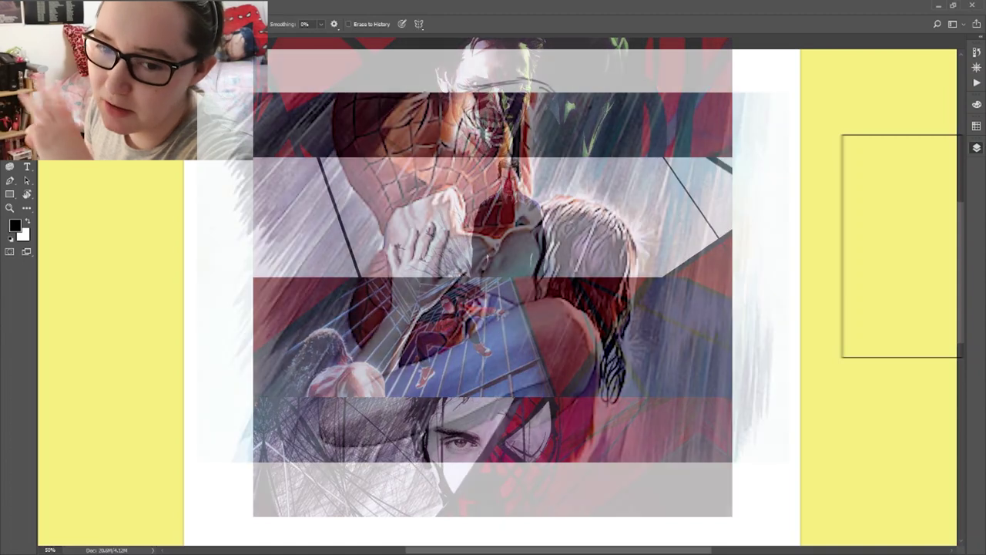
Step: Complete the near eye with a darker iris and lower lid beneath the eyebrow
key(b)
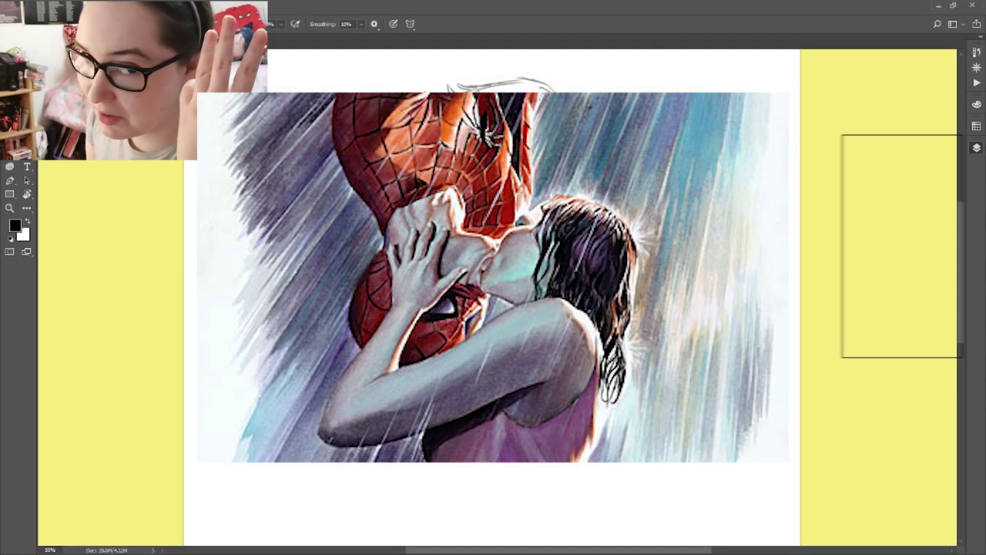
key(e)
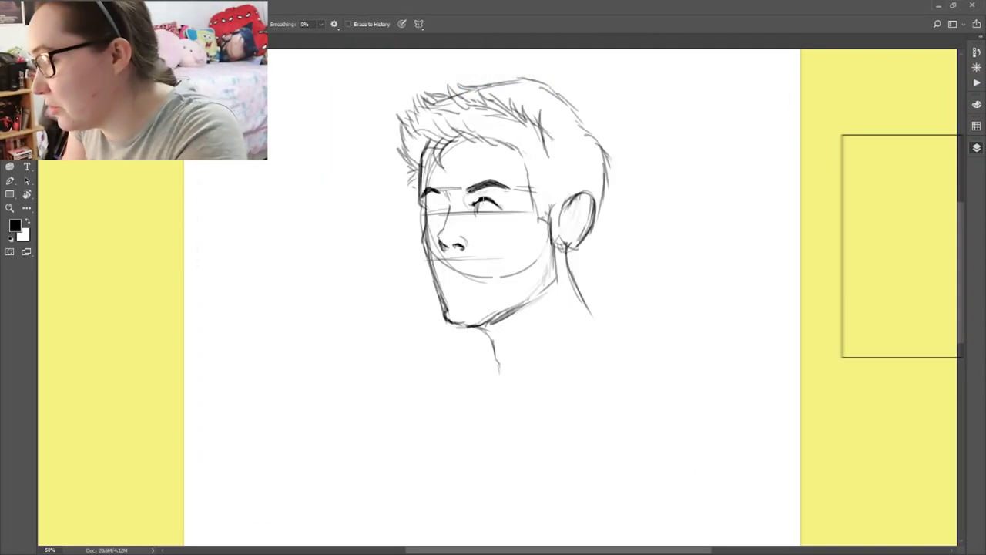
key(b)
mouse_move(482, 199)
mouse_down()
mouse_move(474, 207)
mouse_move(496, 207)
mouse_move(479, 210)
mouse_up()
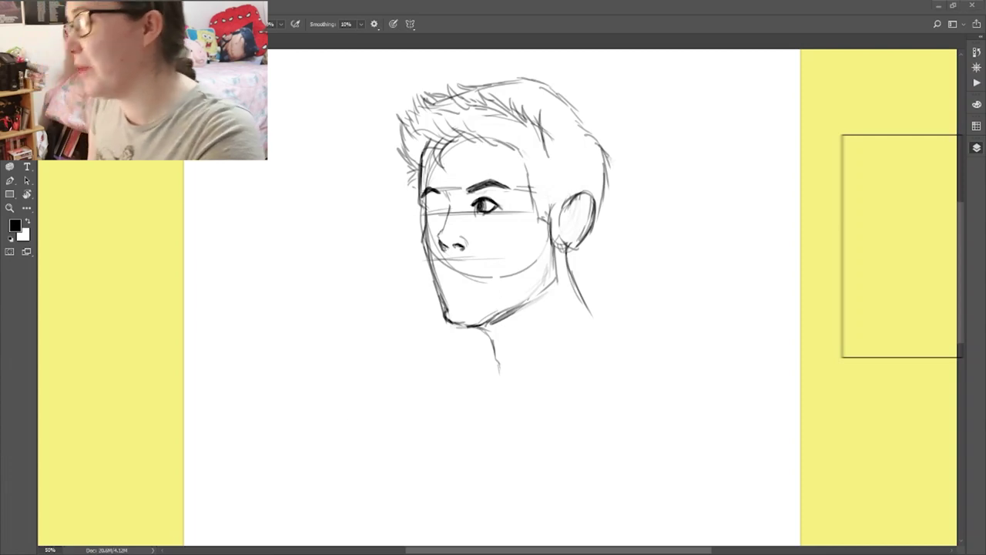
key(e)
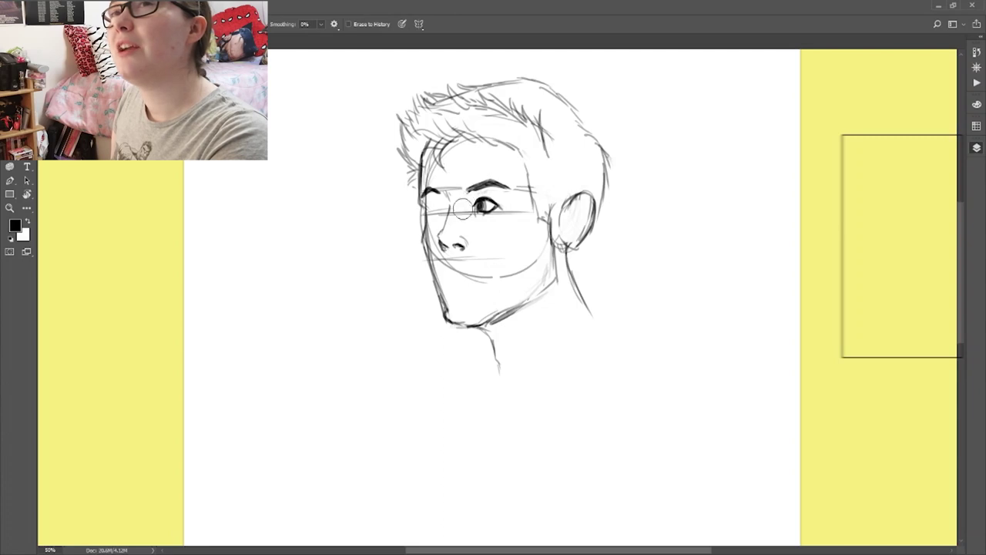
key(b)
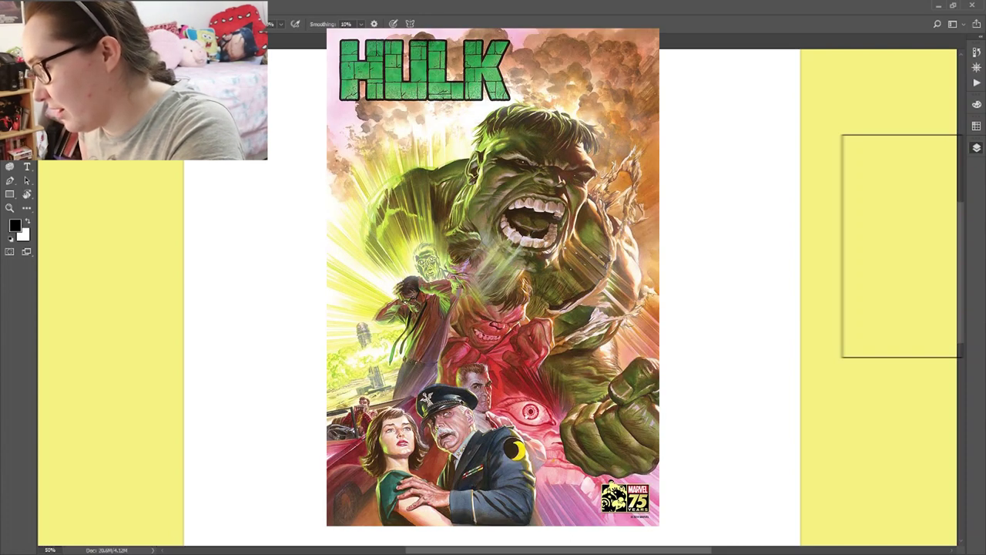
Step: Erase both eyes and eyebrows, then draw a curved brow guideline across the face
key(e)
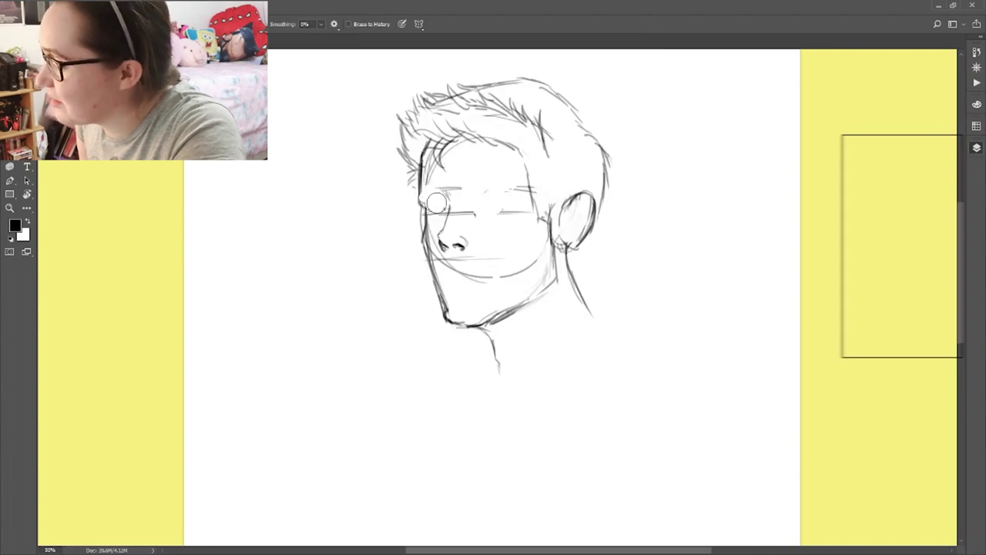
key(b)
drag(420, 187, 532, 185)
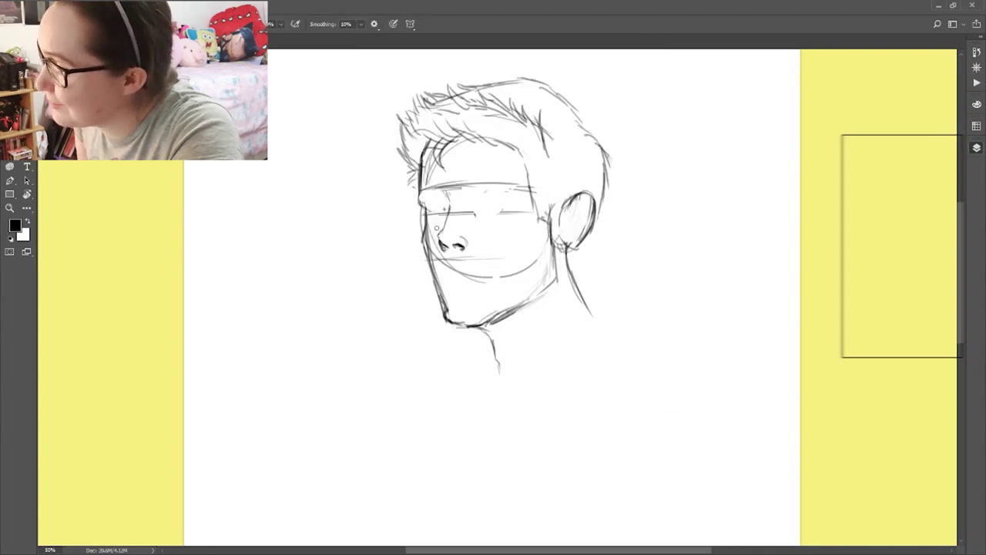
Step: Darken the nose bridge, define the near nostril, and reinforce the face contour beside the far eye socket
drag(453, 192, 439, 237)
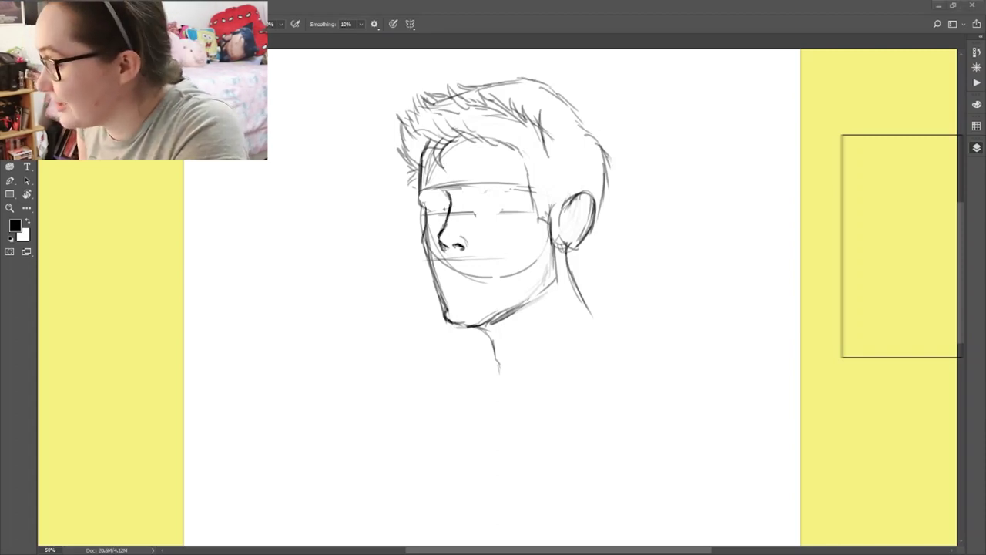
mouse_move(467, 249)
mouse_down()
mouse_move(463, 235)
mouse_move(454, 253)
mouse_up()
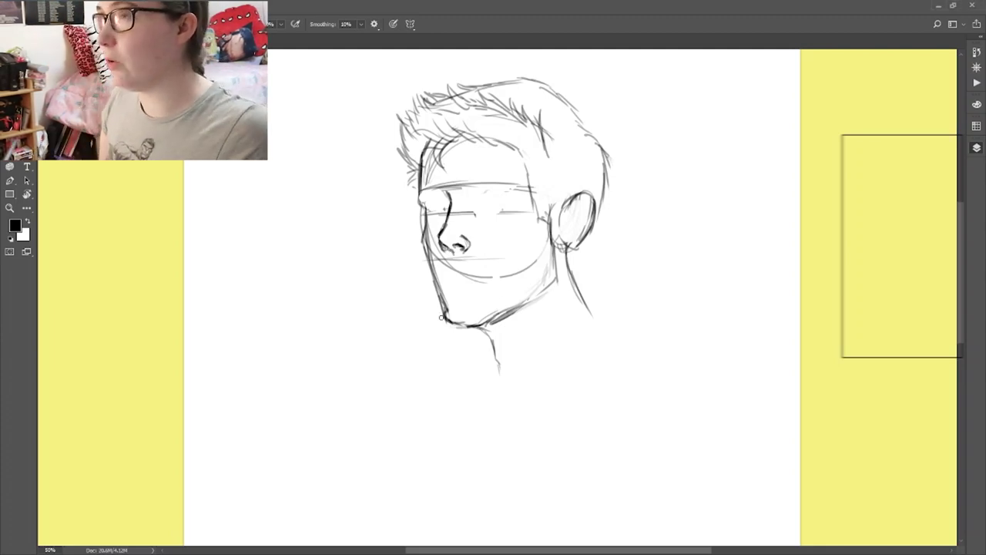
drag(420, 190, 424, 229)
Step: Erase the construction lines across the lower face, then firm up the jawline and add hair at the nape behind the ear
key(e)
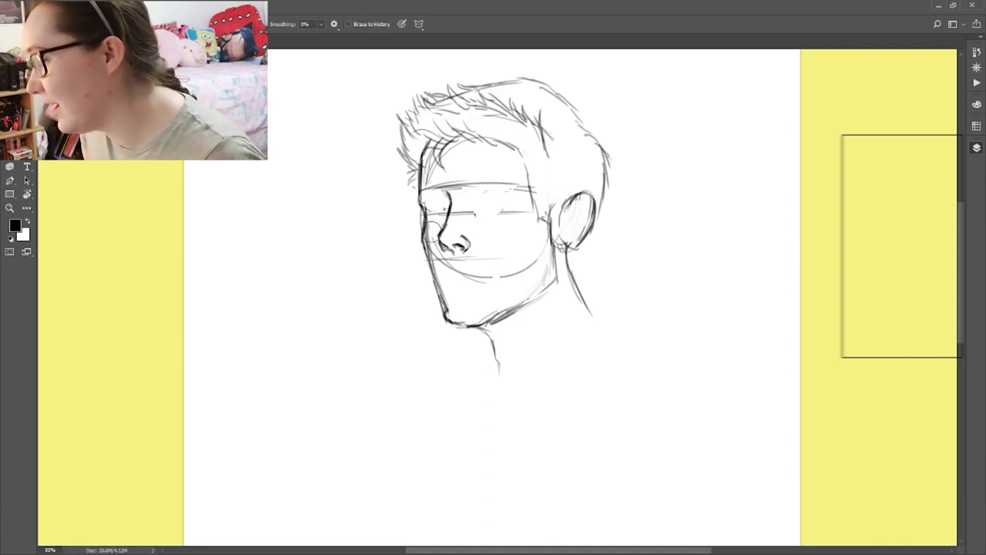
mouse_move(438, 255)
mouse_down()
mouse_move(518, 256)
mouse_move(425, 270)
mouse_move(418, 262)
mouse_move(440, 253)
mouse_move(412, 188)
mouse_move(485, 274)
mouse_move(456, 271)
mouse_move(518, 272)
mouse_up()
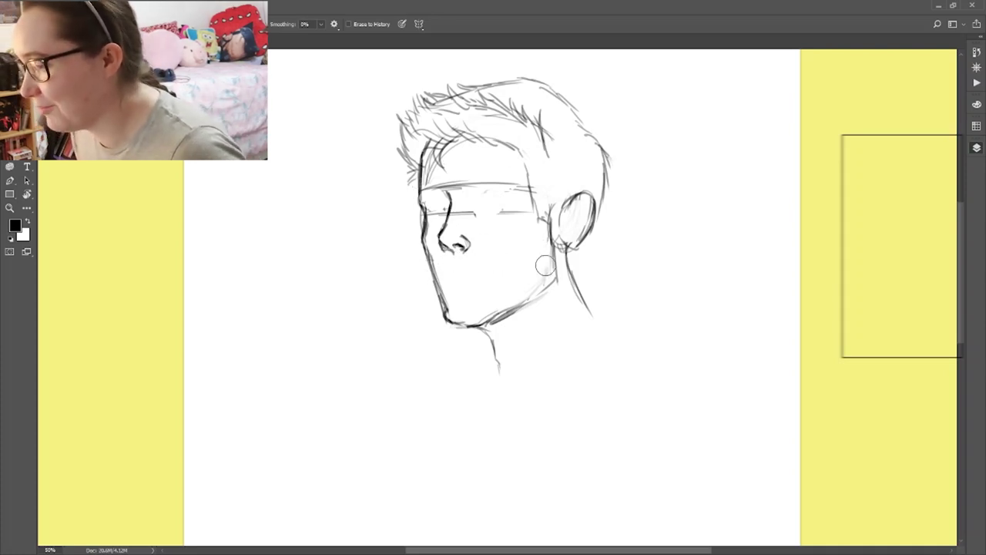
key(b)
drag(557, 275, 524, 305)
drag(590, 233, 570, 274)
Step: Erase the rough strands at the side of the front tuft and redraw them as bold, pointed hair shapes
key(e)
mouse_move(520, 144)
mouse_down()
mouse_move(518, 111)
mouse_move(473, 98)
mouse_up()
key(b)
drag(535, 123, 539, 146)
drag(521, 102, 537, 124)
mouse_move(515, 99)
mouse_down()
mouse_move(526, 126)
mouse_move(479, 99)
mouse_up()
mouse_move(470, 84)
mouse_down()
mouse_move(486, 114)
mouse_move(456, 99)
mouse_up()
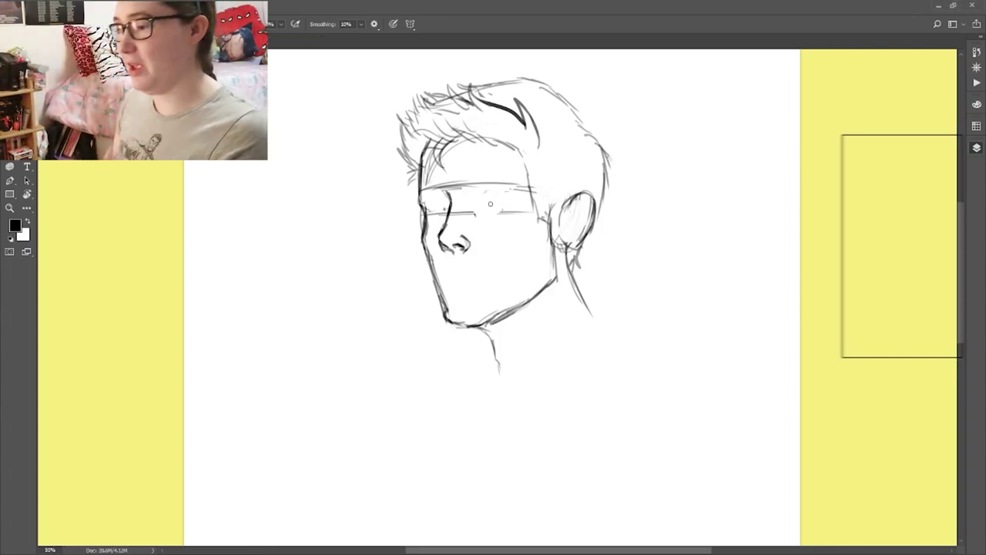
mouse_move(487, 188)
mouse_down()
mouse_move(512, 188)
mouse_move(478, 193)
mouse_move(501, 189)
mouse_up()
key(ctrl+z)
key(ctrl+z)
key(e)
key(b)
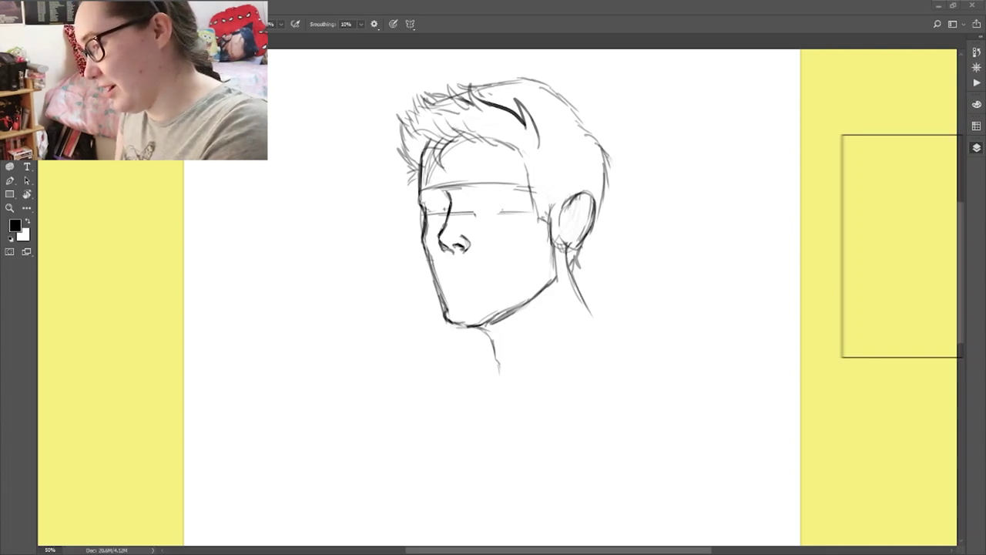
Step: Draw thick, angled near and far eyebrows along the curved brow guideline
mouse_move(471, 189)
mouse_down()
mouse_move(504, 184)
mouse_move(475, 186)
mouse_up()
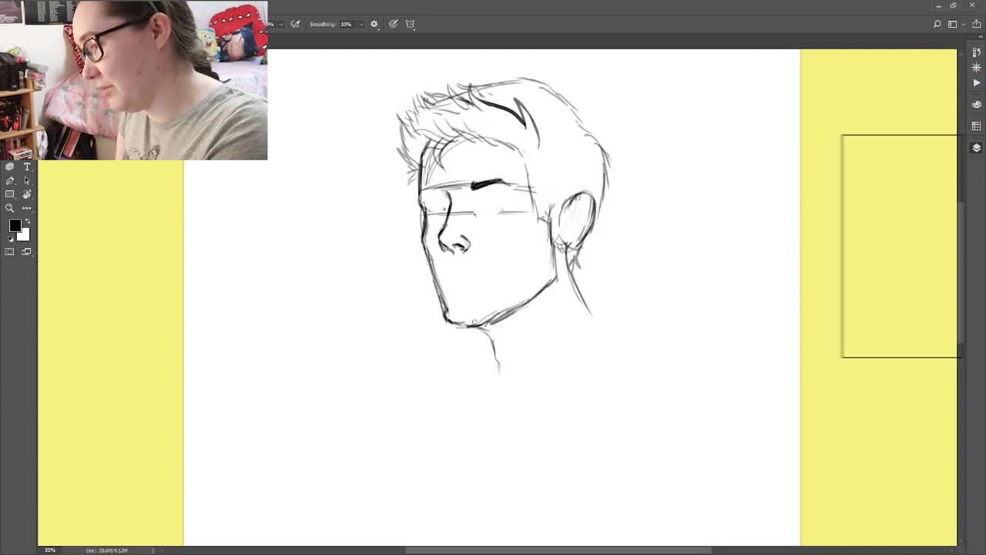
drag(434, 194, 423, 190)
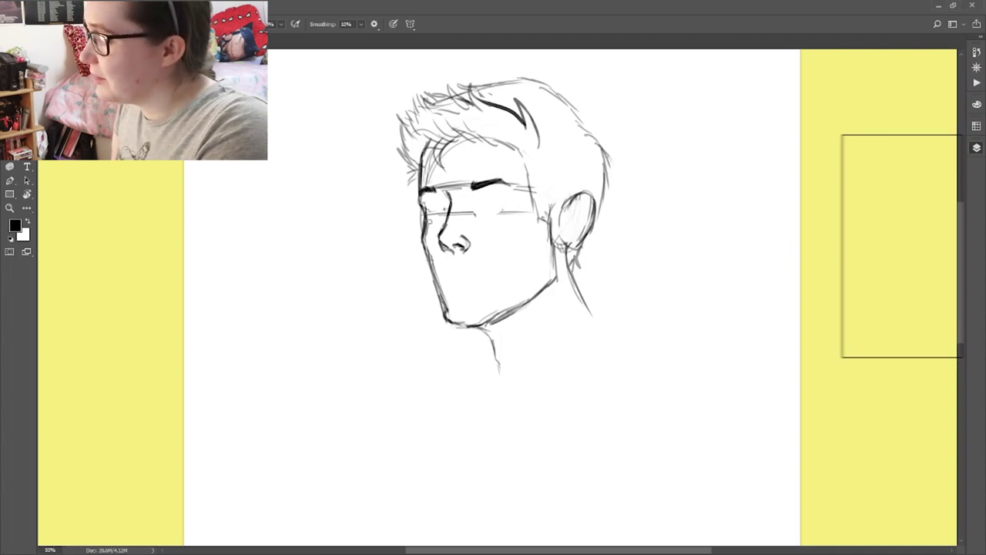
drag(434, 190, 435, 188)
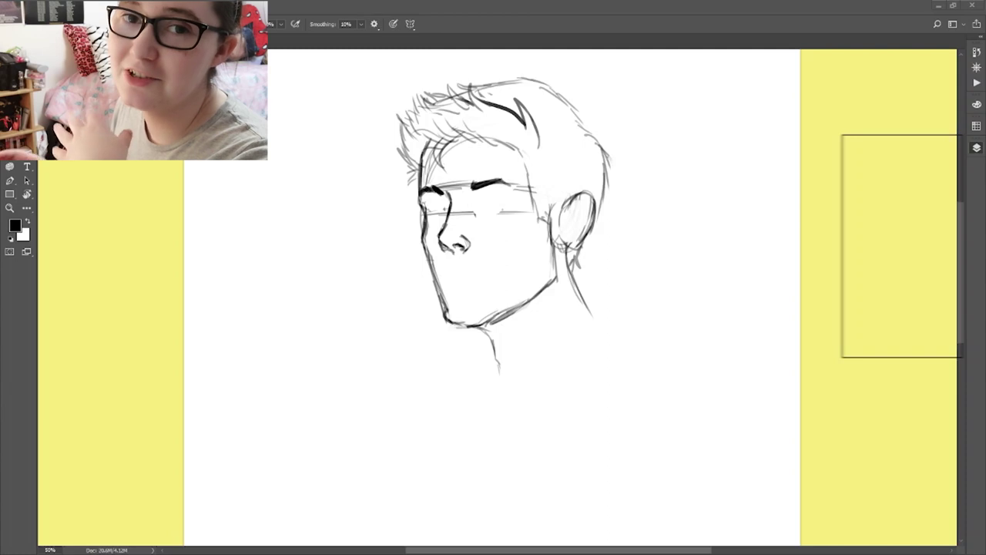
Step: Draw the near eye with an upper lid, eyelid crease, lower lid and shaded iris
mouse_move(476, 213)
mouse_down()
mouse_move(487, 197)
mouse_move(501, 207)
mouse_up()
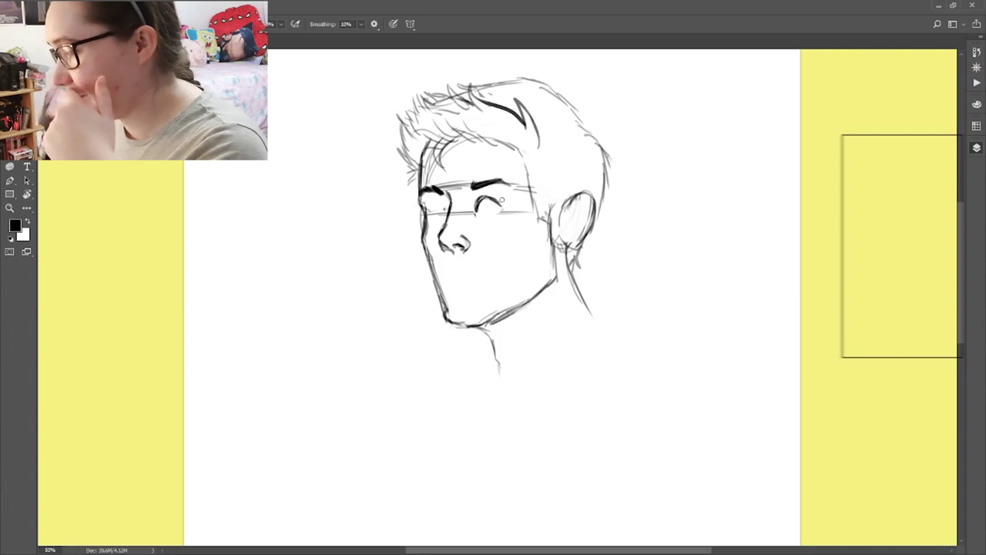
drag(474, 204, 506, 191)
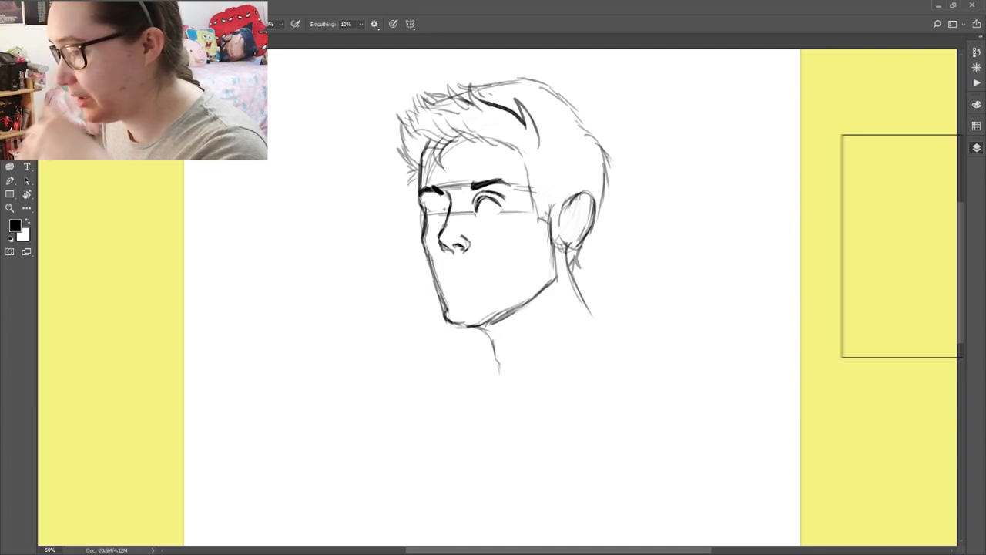
drag(495, 199, 497, 211)
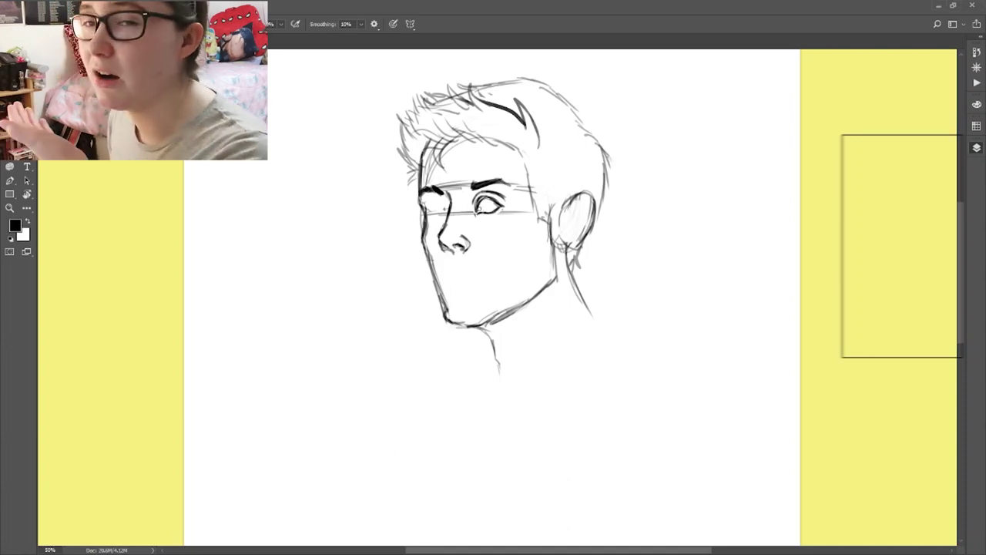
mouse_move(484, 201)
mouse_down()
mouse_move(485, 211)
mouse_move(487, 198)
mouse_up()
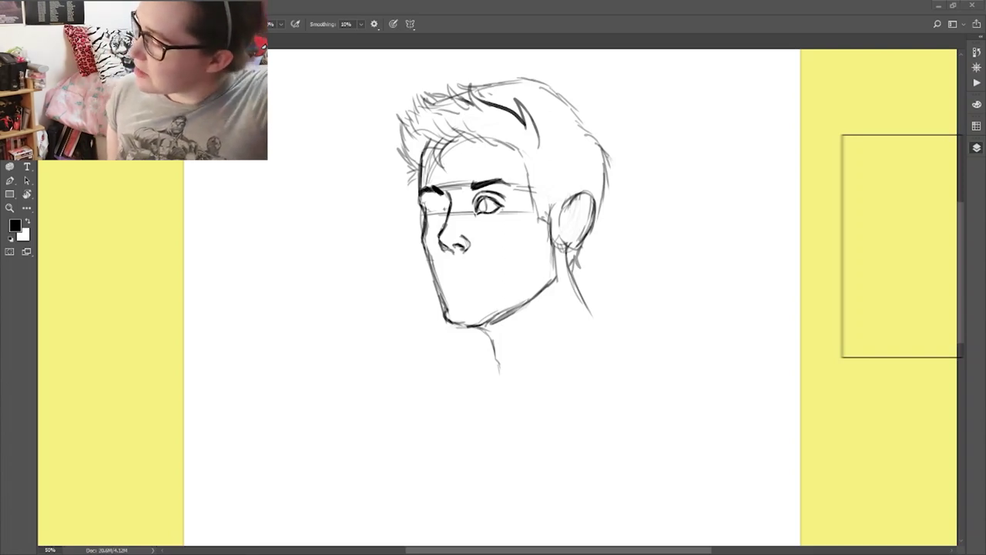
mouse_move(478, 198)
mouse_down()
mouse_move(486, 208)
mouse_move(478, 204)
mouse_up()
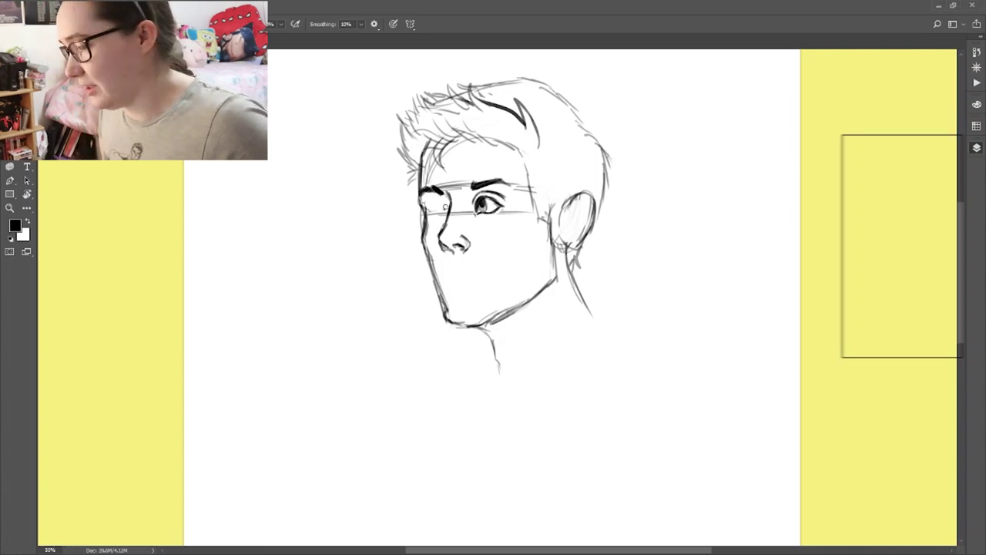
Step: Draw the far eye with its iris beside the nose bridge, then darken the upper lids of both eyes
mouse_move(441, 204)
mouse_down()
mouse_move(429, 197)
mouse_move(429, 213)
mouse_move(449, 208)
mouse_move(430, 201)
mouse_move(432, 211)
mouse_up()
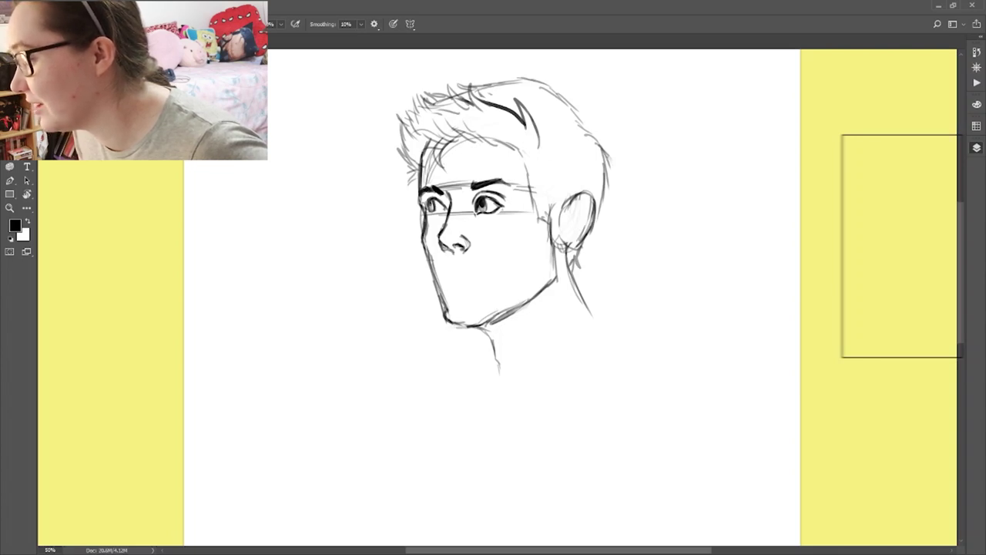
mouse_move(428, 207)
mouse_down()
mouse_move(442, 214)
mouse_move(436, 208)
mouse_up()
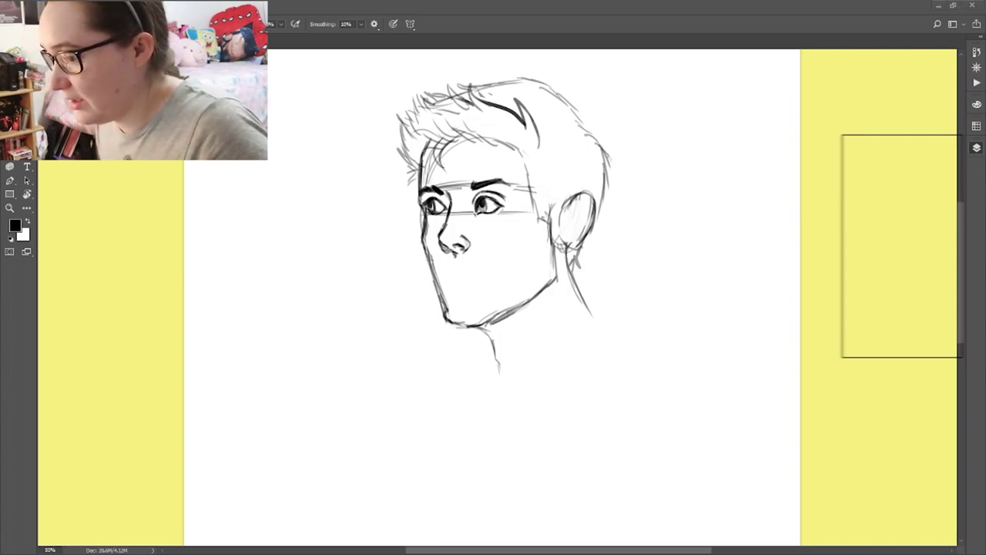
mouse_move(479, 197)
mouse_down()
mouse_move(471, 206)
mouse_move(494, 199)
mouse_up()
drag(432, 199, 442, 202)
Step: Sketch a closed, slightly smiling mouth below the nose, then lasso it and adjust it with Free Transform
mouse_move(443, 278)
mouse_down()
mouse_move(494, 261)
mouse_move(473, 281)
mouse_move(461, 265)
mouse_move(484, 262)
mouse_move(454, 268)
mouse_up()
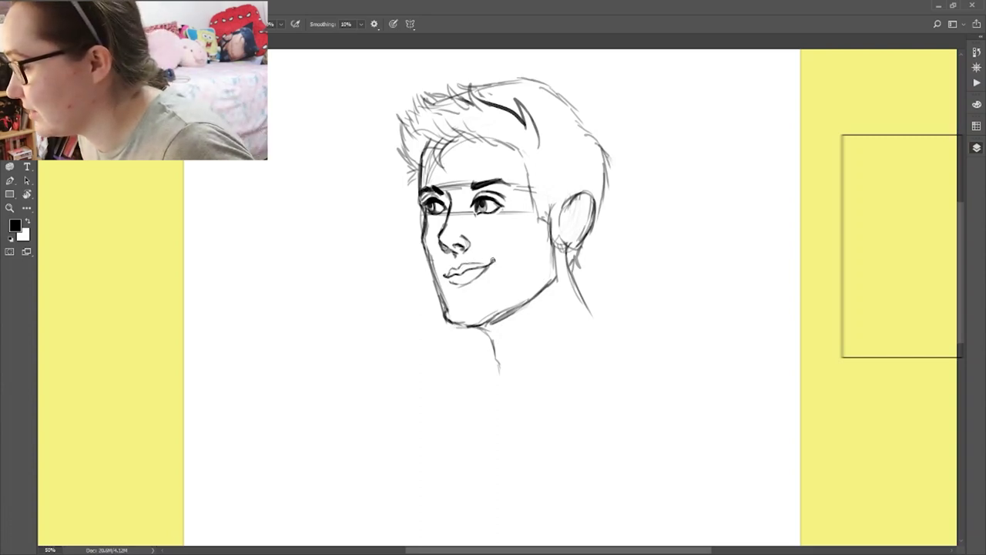
key(l)
mouse_move(442, 266)
mouse_down()
mouse_move(446, 289)
mouse_move(499, 276)
mouse_move(494, 250)
mouse_move(460, 265)
mouse_up()
key(ctrl+t)
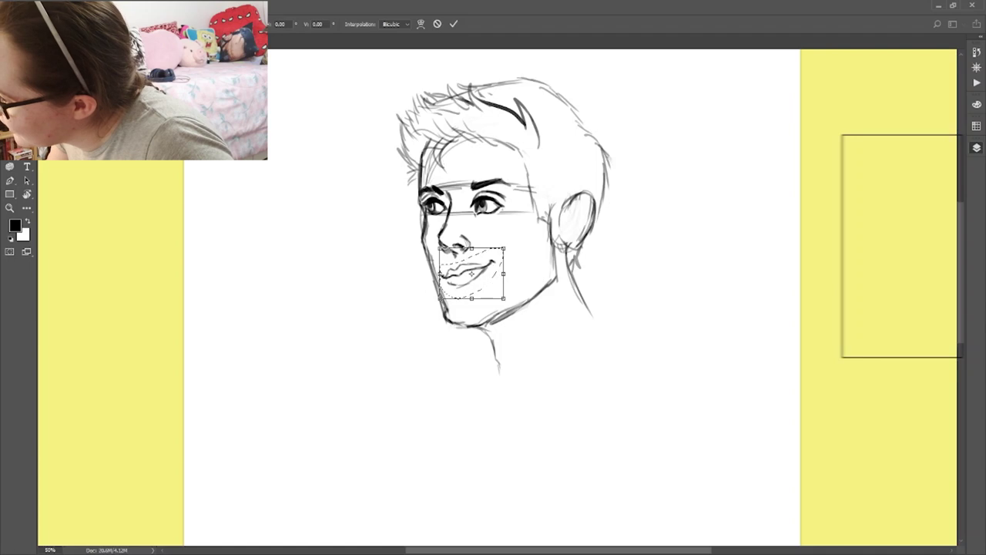
key(Return)
key(ctrl+d)
key(b)
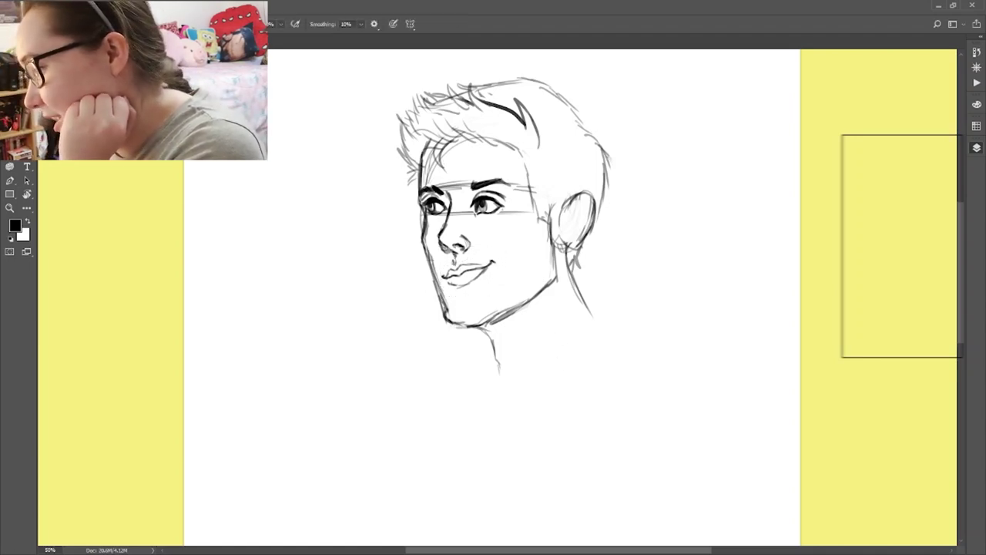
Step: Thin the rough chin and jaw lines and erase the remaining brow and eye guidelines across the face
key(e)
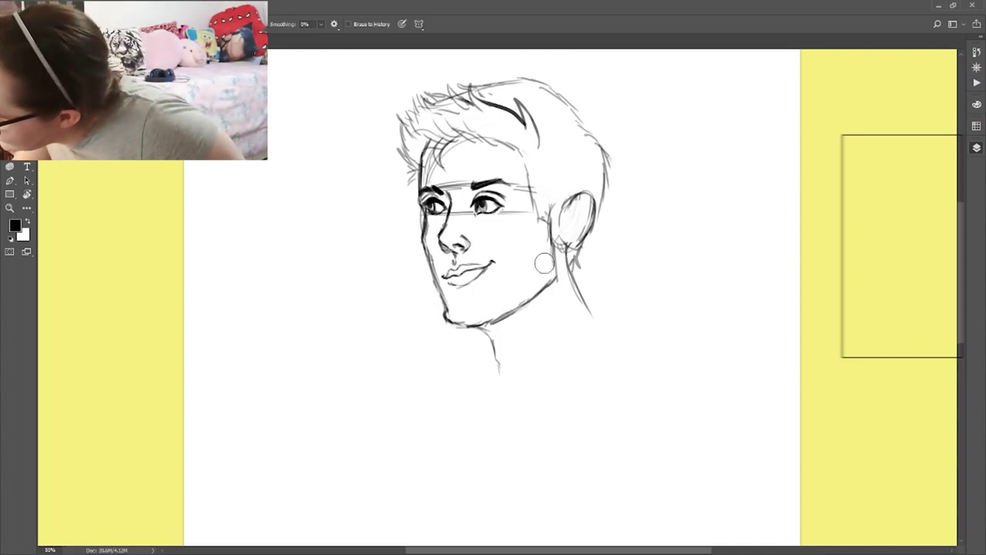
mouse_move(522, 192)
mouse_down()
mouse_move(537, 194)
mouse_move(509, 216)
mouse_move(522, 215)
mouse_up()
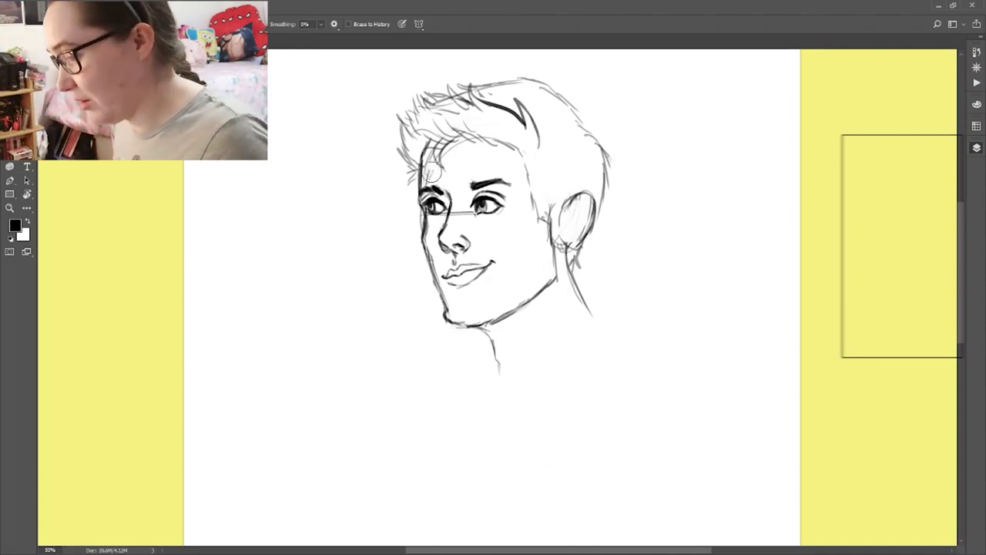
drag(463, 209, 460, 221)
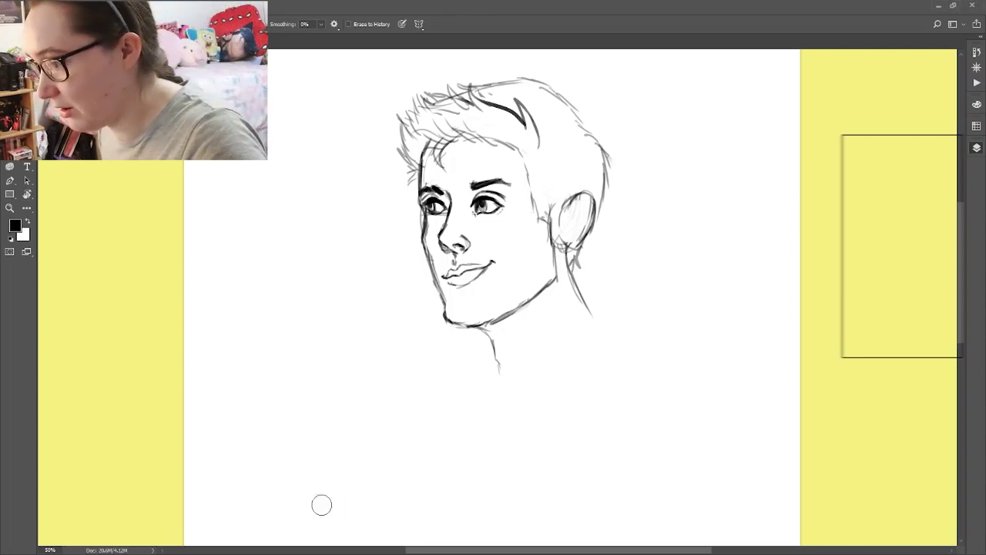
Step: Darken the lower lid of the far eye and tidy the cheek contour beneath it
key(b)
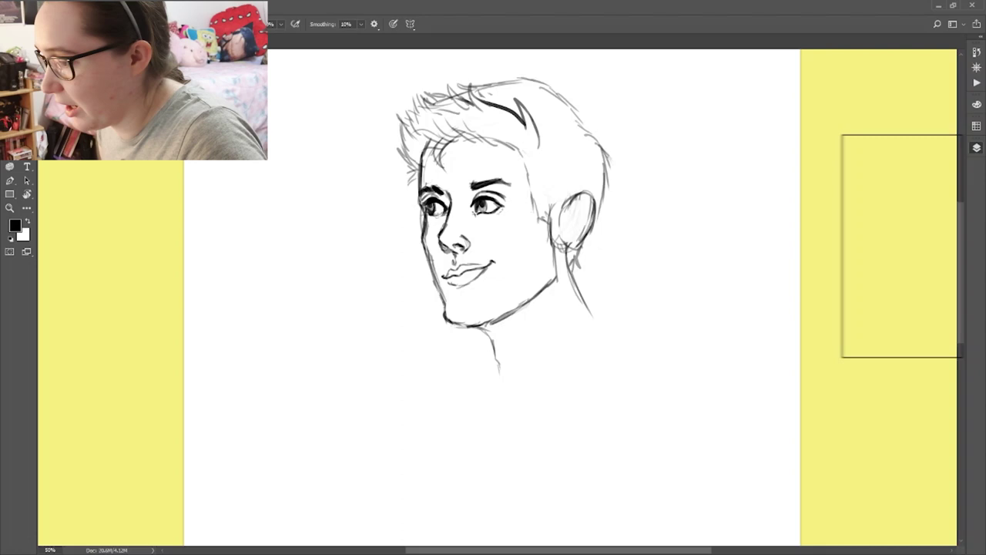
drag(445, 212, 434, 216)
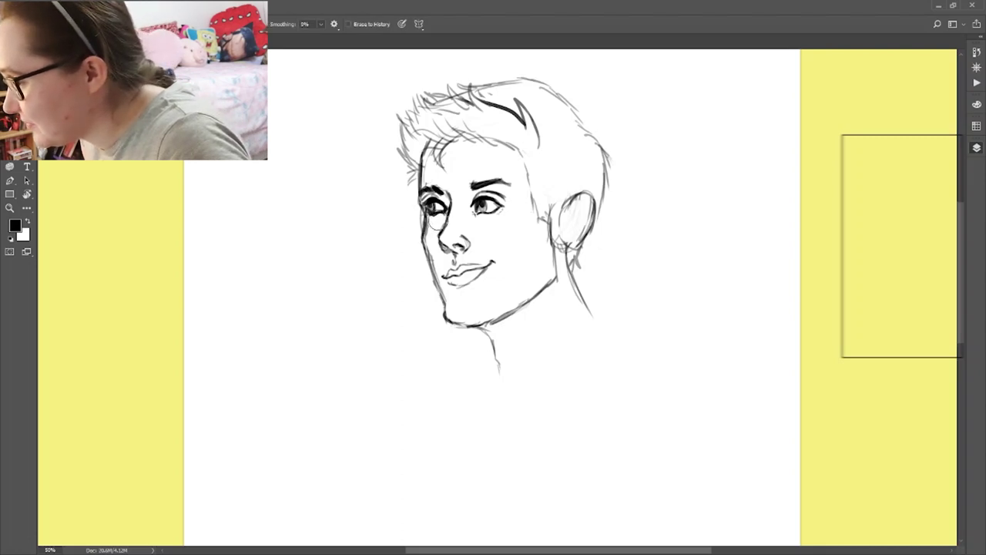
drag(425, 217, 425, 241)
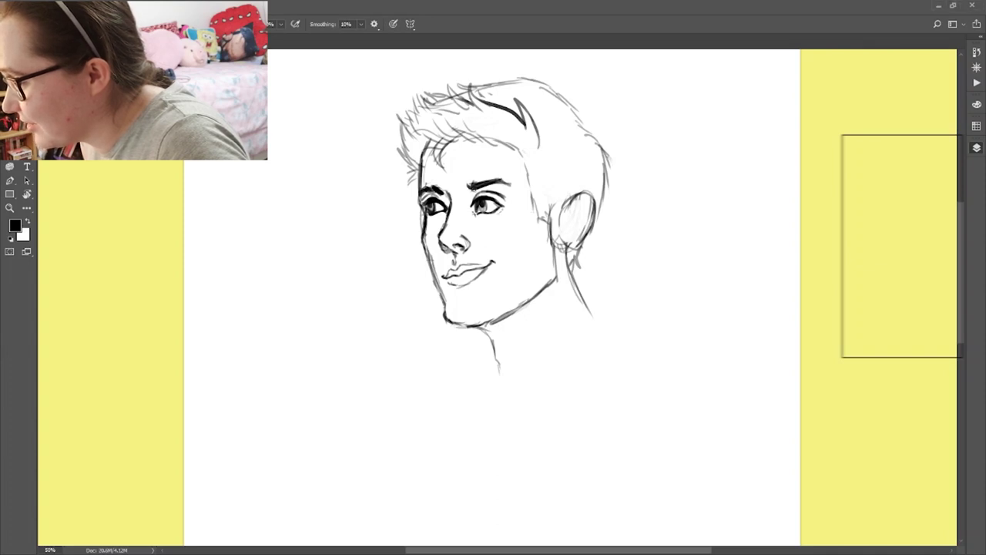
Step: Extend the near eyebrow's inner end toward the nose and thicken the lip parting and lower lip edge
drag(465, 186, 474, 188)
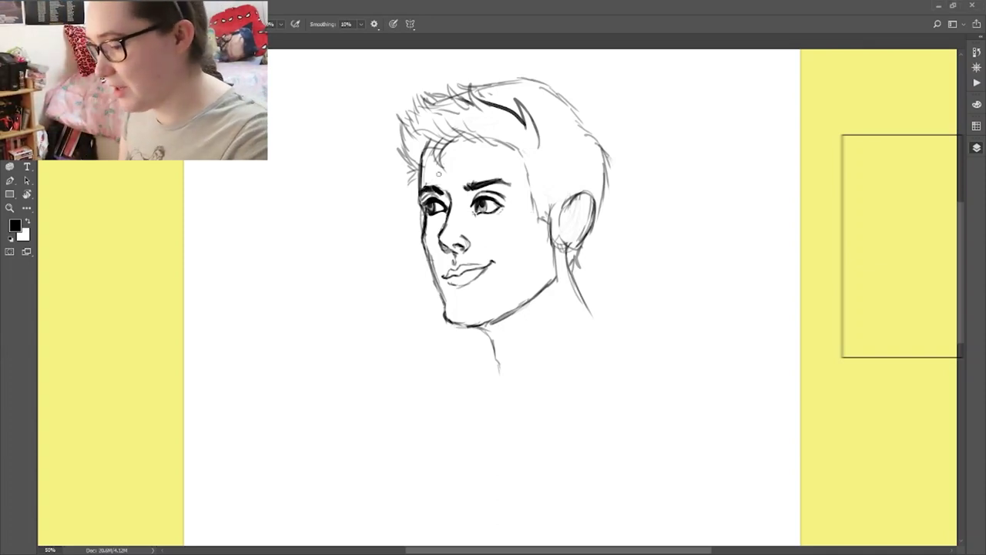
drag(479, 271, 458, 277)
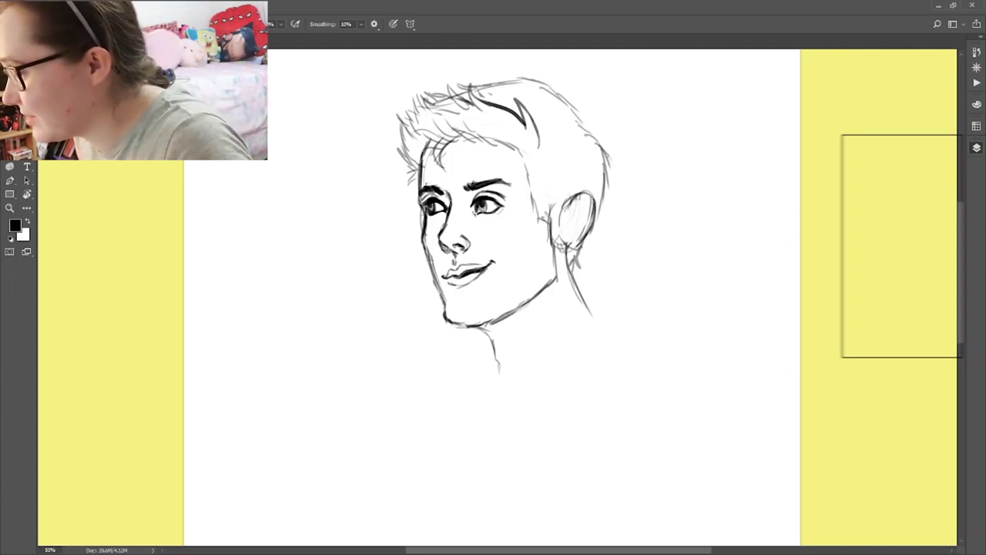
drag(453, 285, 474, 281)
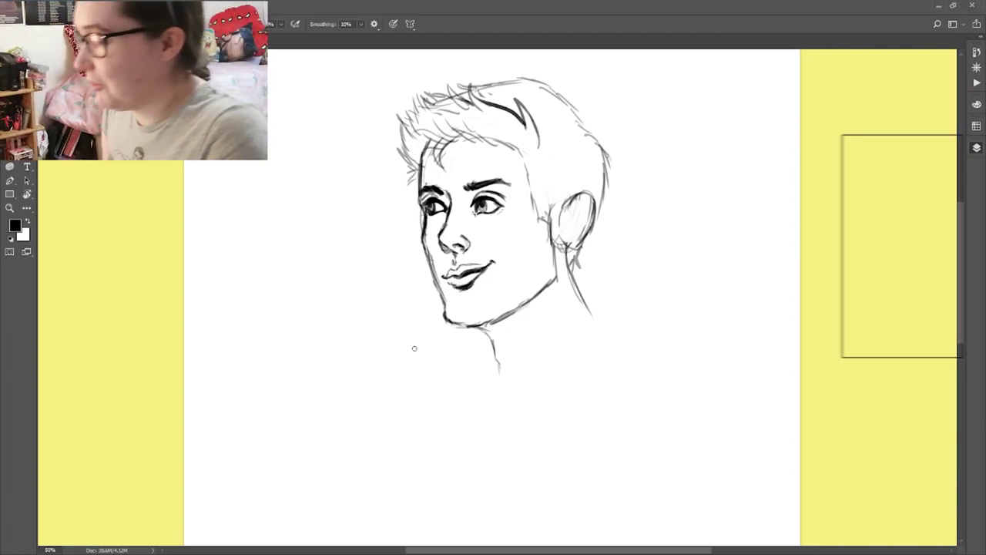
Step: Lasso the far end of the lips, nudge it slightly upward with Free Transform, and tidy the lip outline
key(e)
key(l)
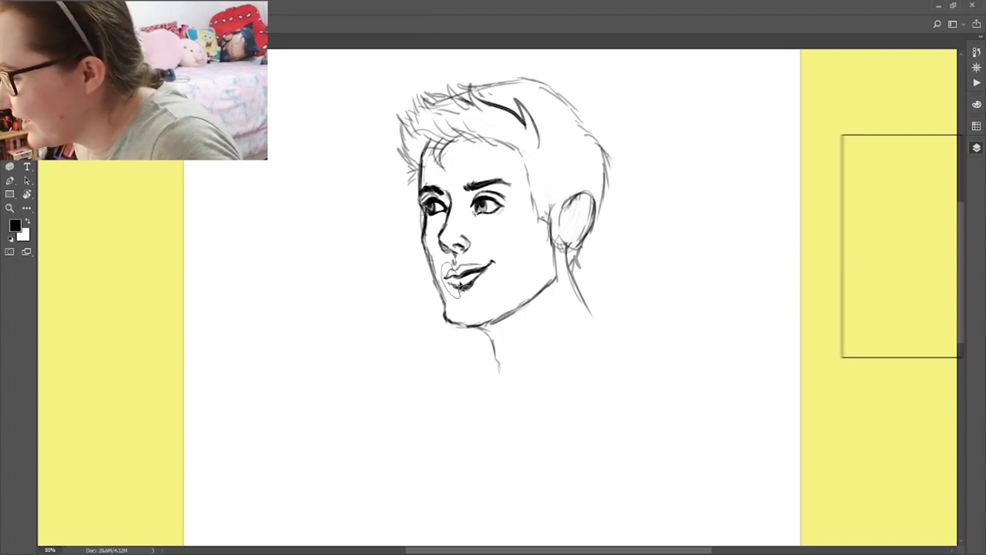
key(ctrl+t)
drag(442, 280, 444, 273)
key(Return)
key(ctrl+d)
key(e)
key(b)
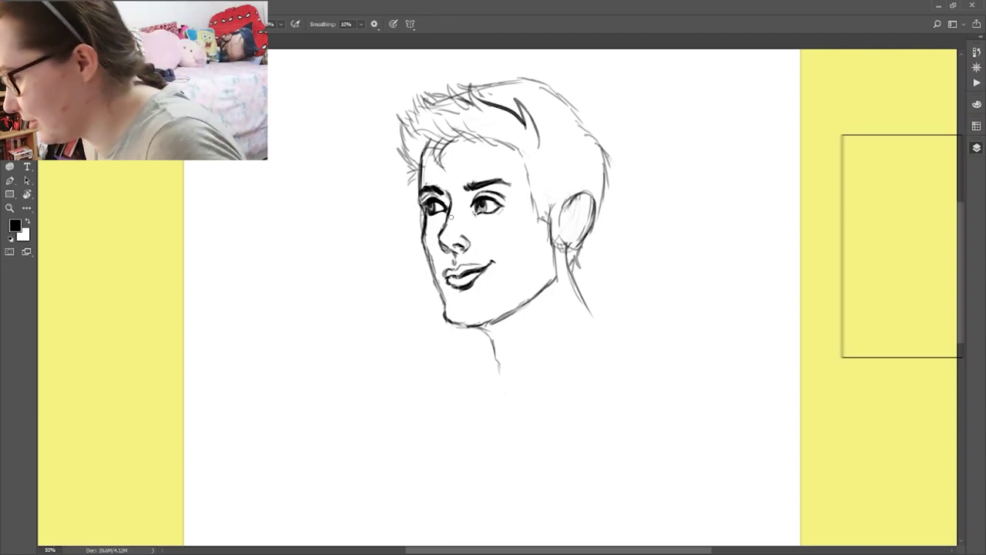
Step: Refine the small forelock over the forehead and darken the hairline from the temple down to the jagged sideburn
key(e)
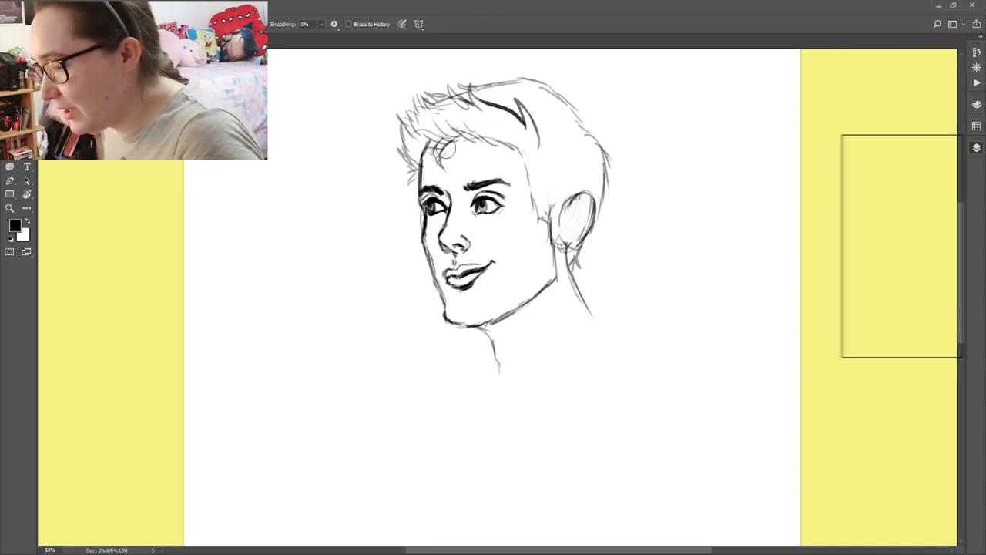
key(b)
drag(438, 144, 434, 165)
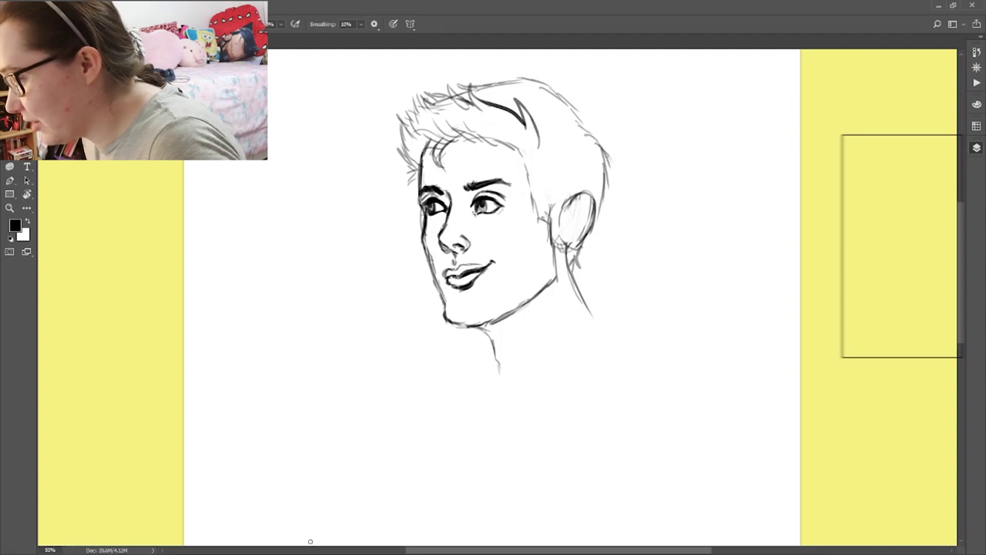
mouse_move(521, 148)
mouse_down()
mouse_move(521, 173)
mouse_move(552, 222)
mouse_up()
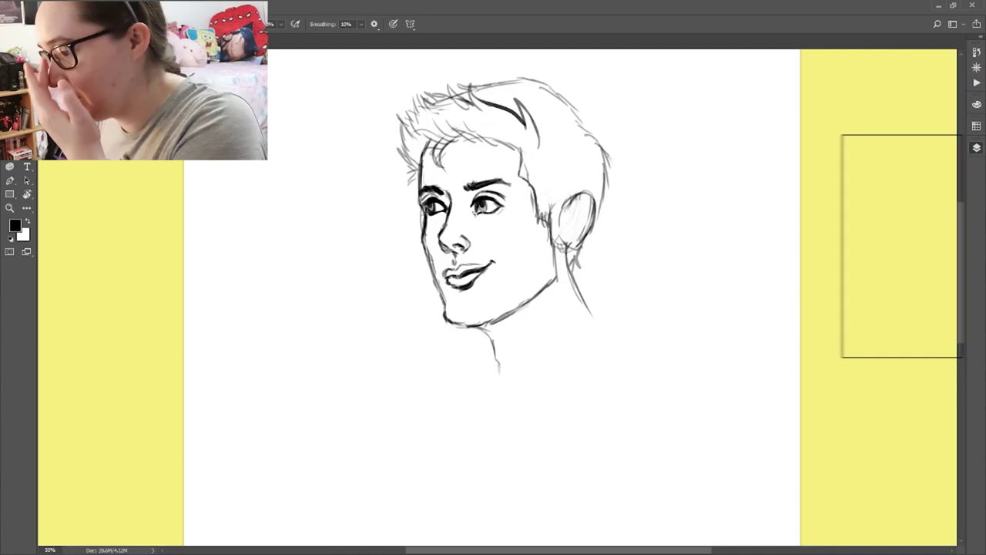
Step: Draw and shade the ear's inner folds and lobe, clean its outline, and add short hair strokes above it
mouse_move(570, 220)
mouse_down()
mouse_move(578, 203)
mouse_move(571, 244)
mouse_up()
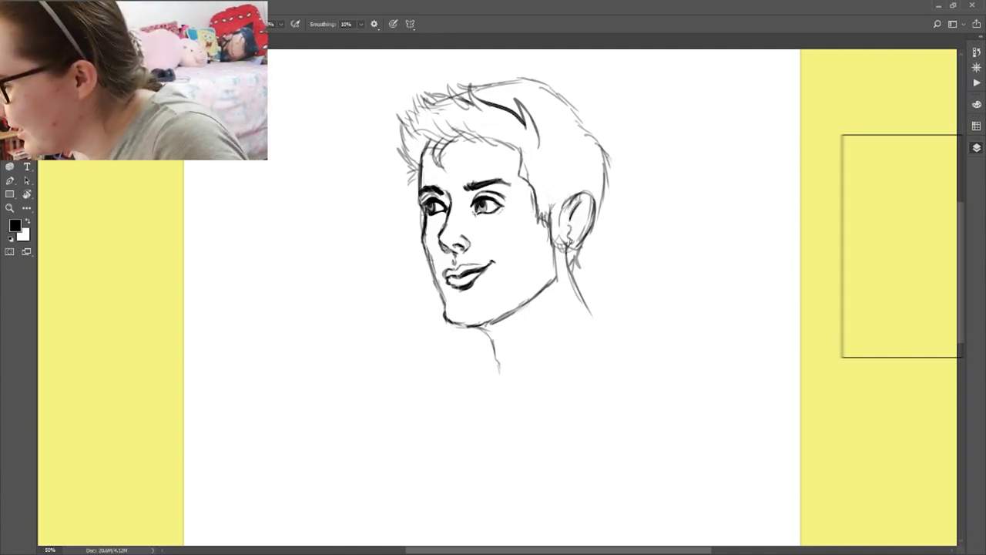
drag(582, 203, 582, 235)
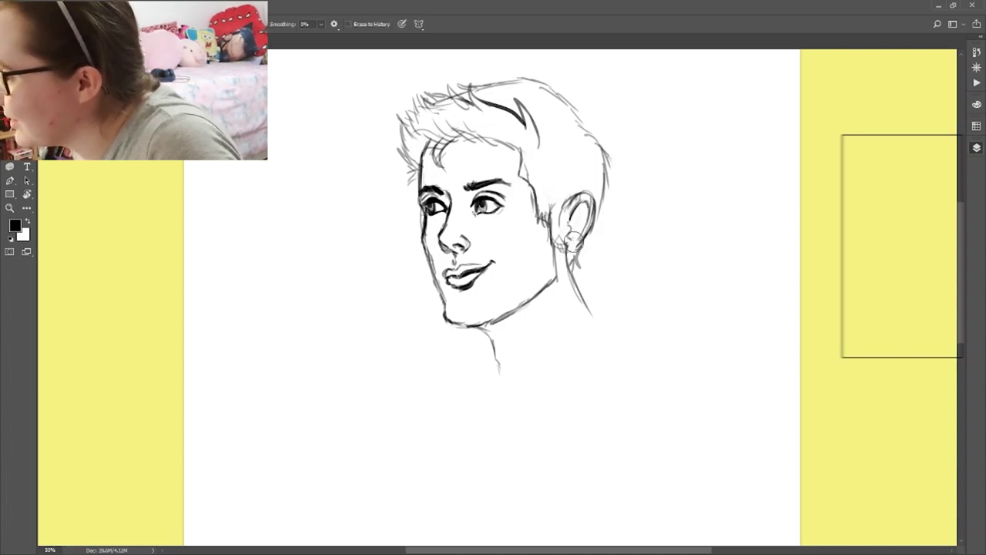
drag(570, 245, 580, 251)
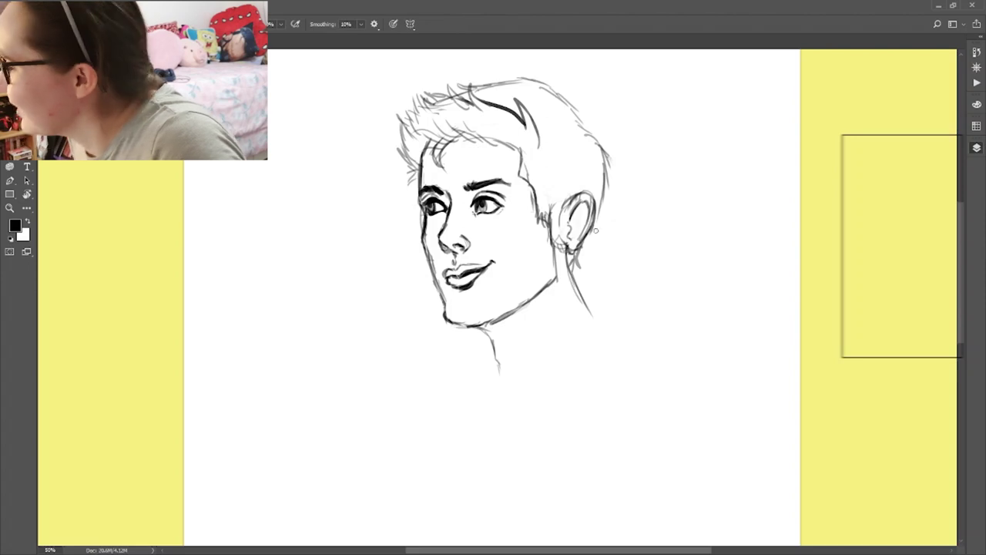
key(e)
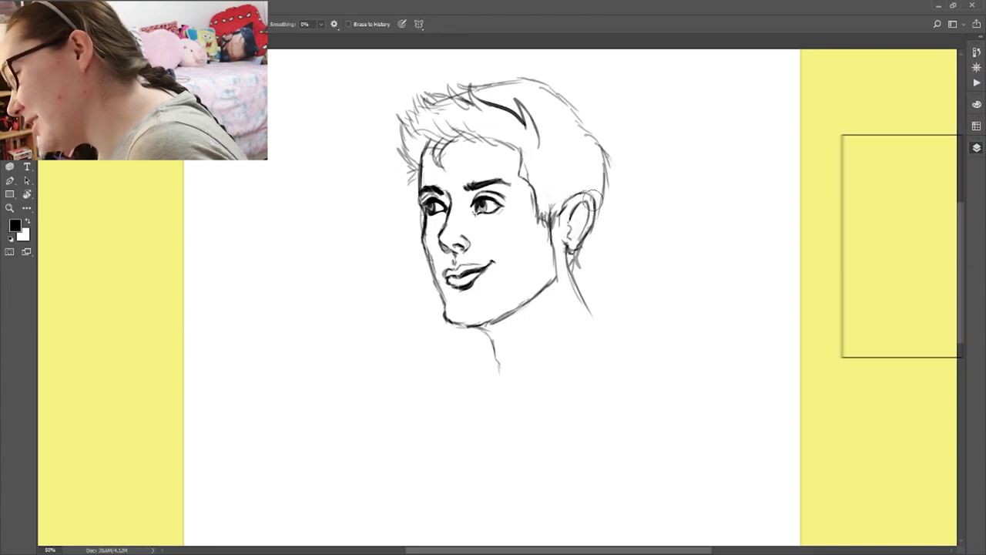
key(b)
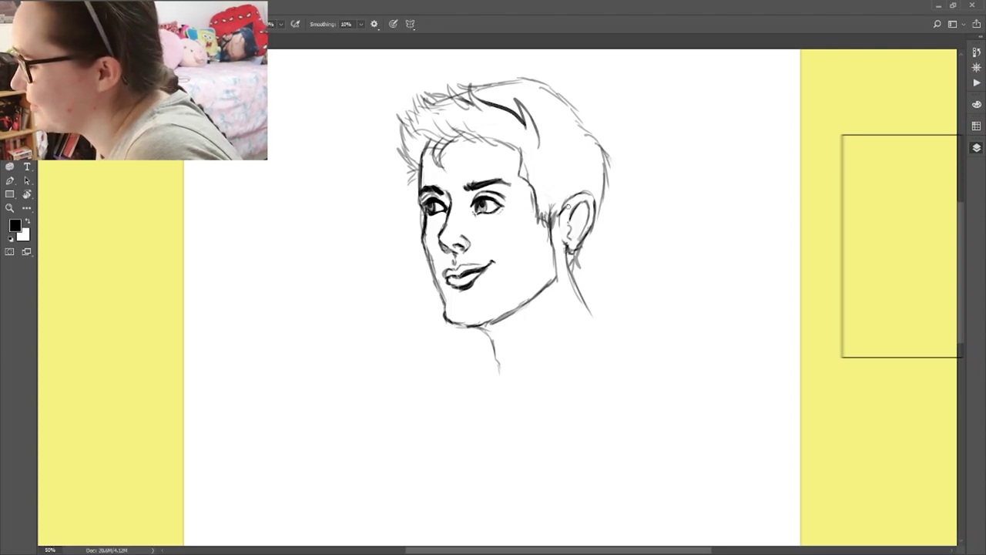
drag(571, 223, 573, 226)
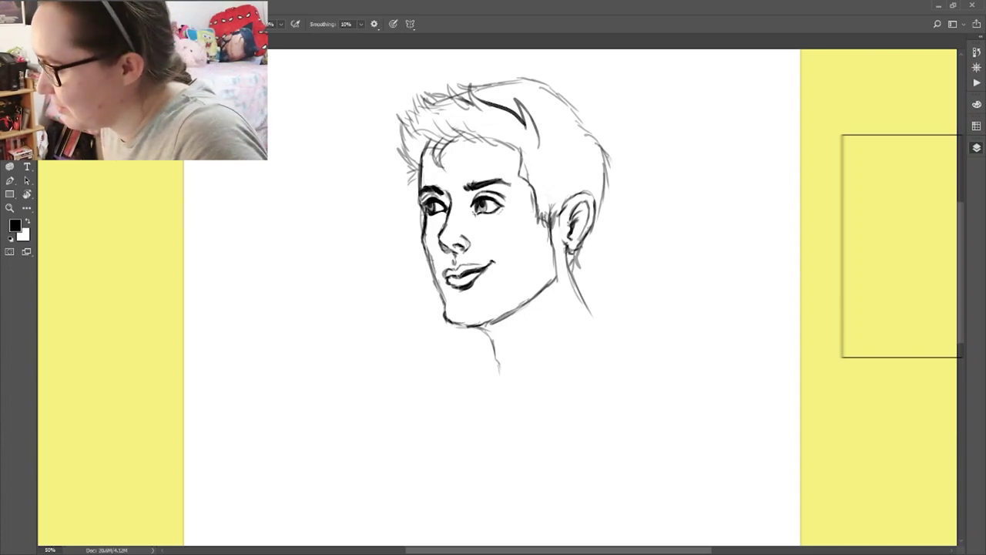
drag(570, 235, 582, 233)
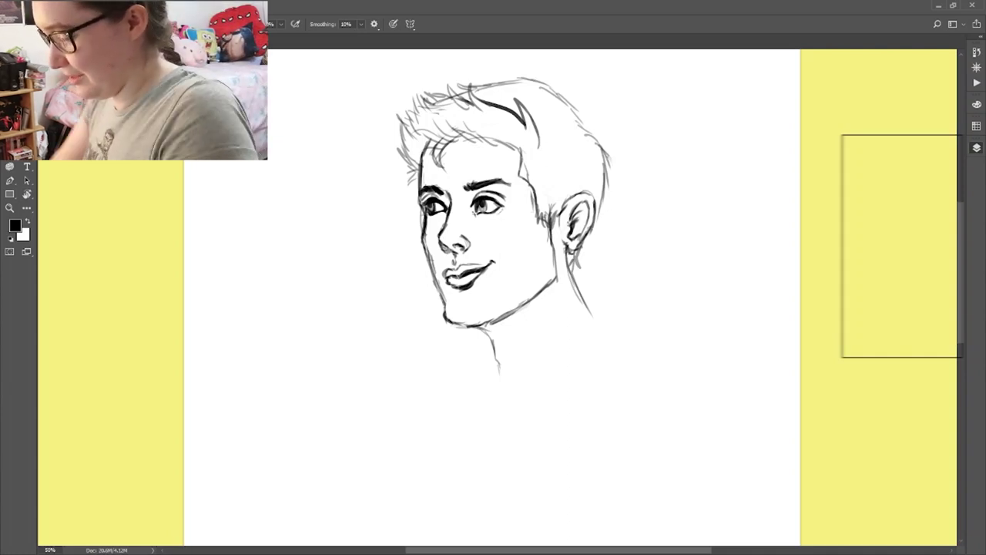
drag(581, 130, 557, 161)
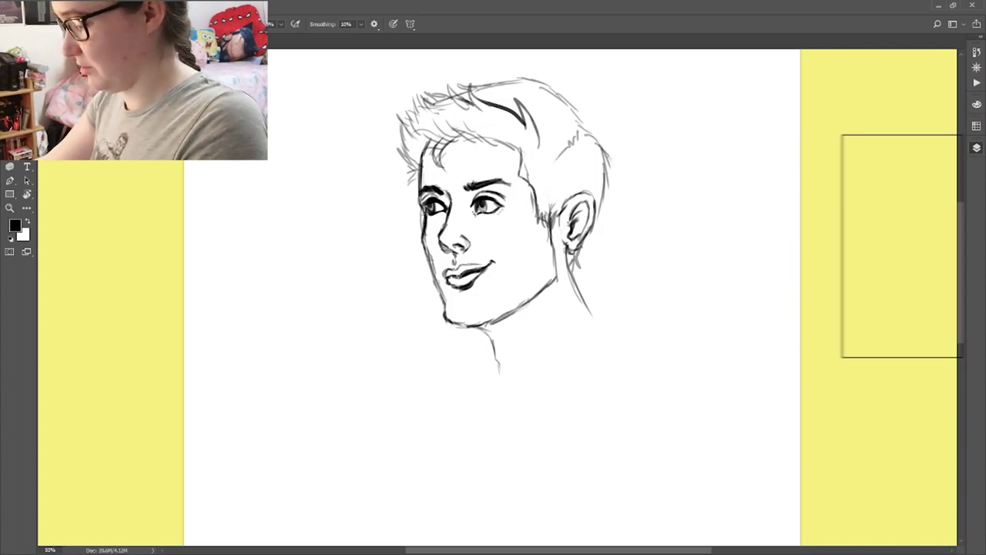
Step: Draw the glasses' bridge over the nose and a rectangular frame around the near eye
mouse_move(447, 204)
mouse_down()
mouse_move(464, 200)
mouse_move(470, 229)
mouse_move(468, 204)
mouse_up()
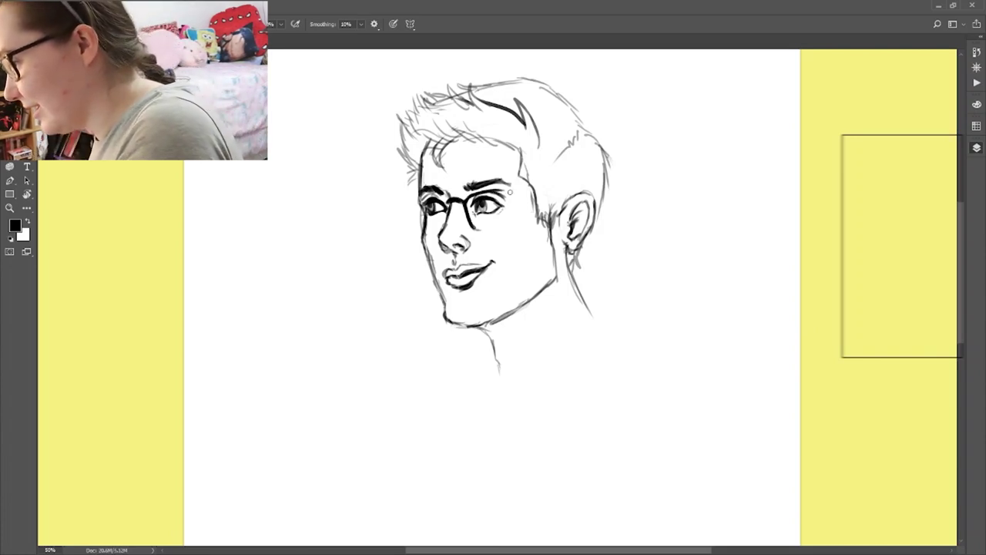
mouse_move(467, 202)
mouse_down()
mouse_move(516, 192)
mouse_move(514, 208)
mouse_move(474, 229)
mouse_up()
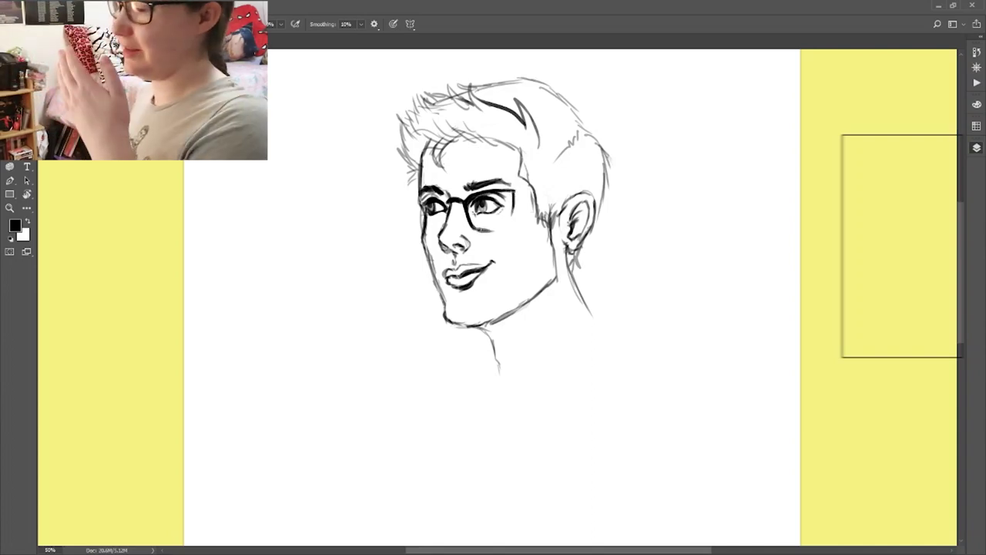
drag(515, 191, 511, 224)
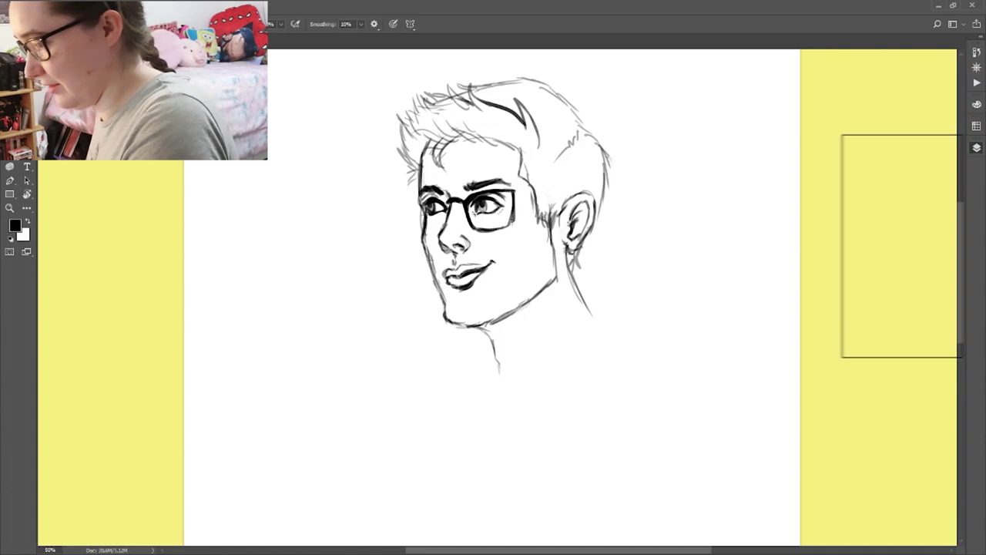
mouse_move(513, 189)
mouse_down()
mouse_move(518, 202)
mouse_move(487, 230)
mouse_move(511, 224)
mouse_up()
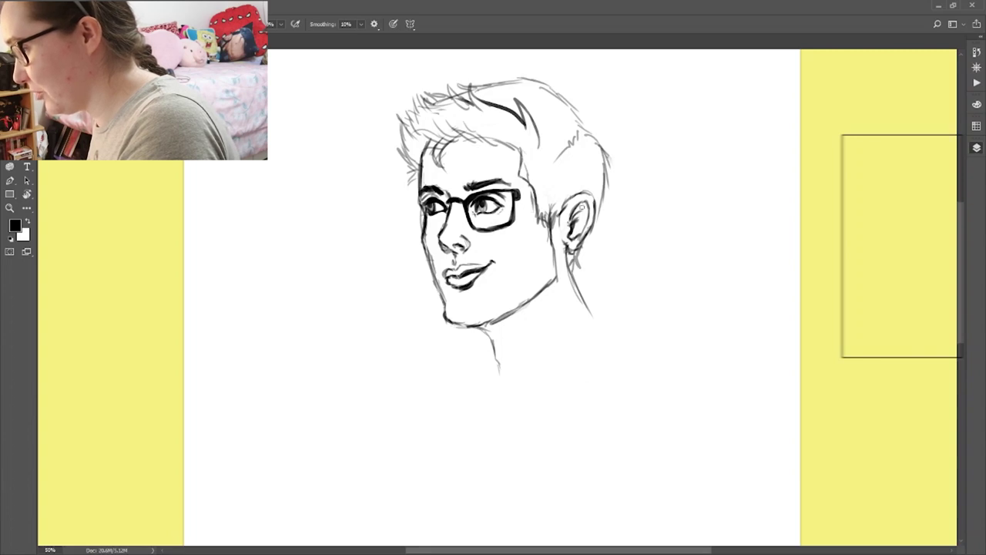
Step: Draw the glasses' temple arm toward the ear and the far lens frame with a thick outer corner
mouse_move(516, 191)
mouse_down()
mouse_move(499, 193)
mouse_move(561, 198)
mouse_up()
mouse_move(450, 198)
mouse_down()
mouse_move(406, 205)
mouse_move(413, 234)
mouse_move(447, 222)
mouse_up()
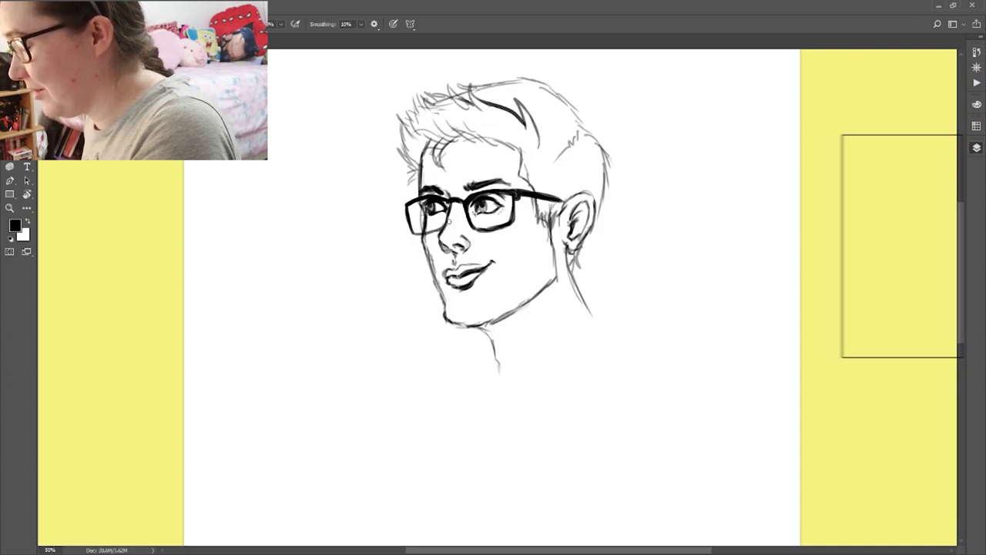
key(e)
key(b)
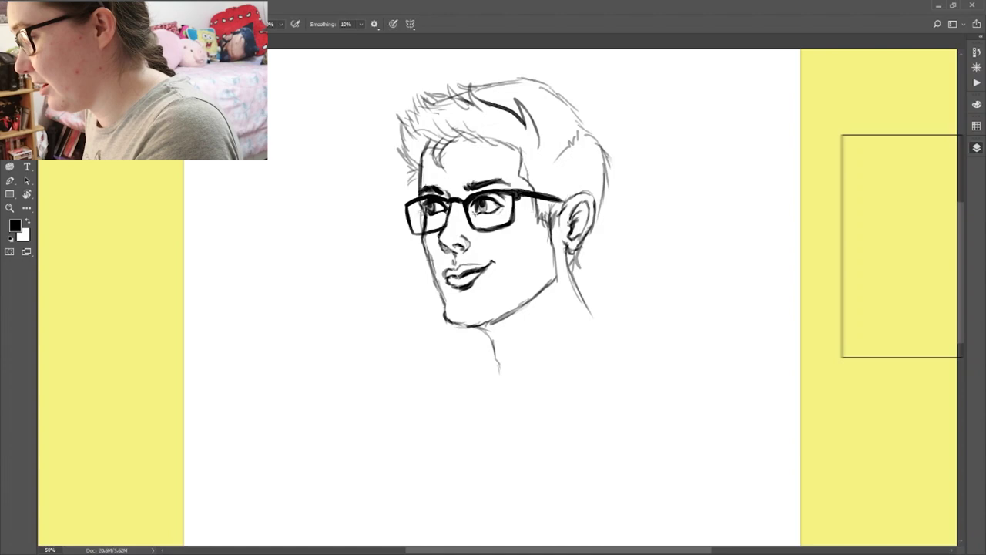
mouse_move(409, 202)
mouse_down()
mouse_move(423, 209)
mouse_move(412, 208)
mouse_up()
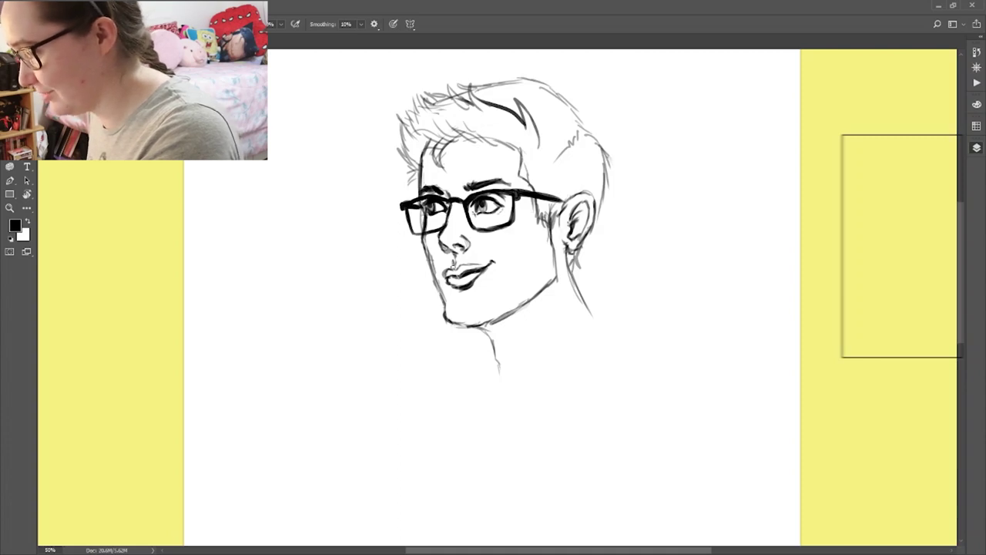
Step: Add small marks to the lips and darken the back-of-head contour with spiky strands down to the nape
drag(464, 274, 452, 270)
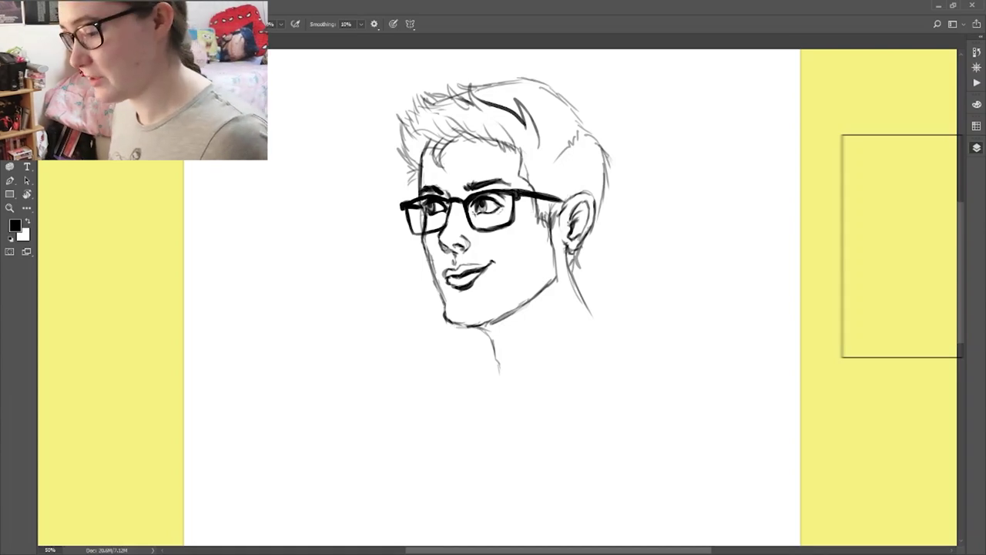
mouse_move(578, 119)
mouse_down()
mouse_move(523, 79)
mouse_move(498, 82)
mouse_move(590, 131)
mouse_move(582, 134)
mouse_move(602, 179)
mouse_up()
key(ctrl+z)
drag(587, 127, 607, 183)
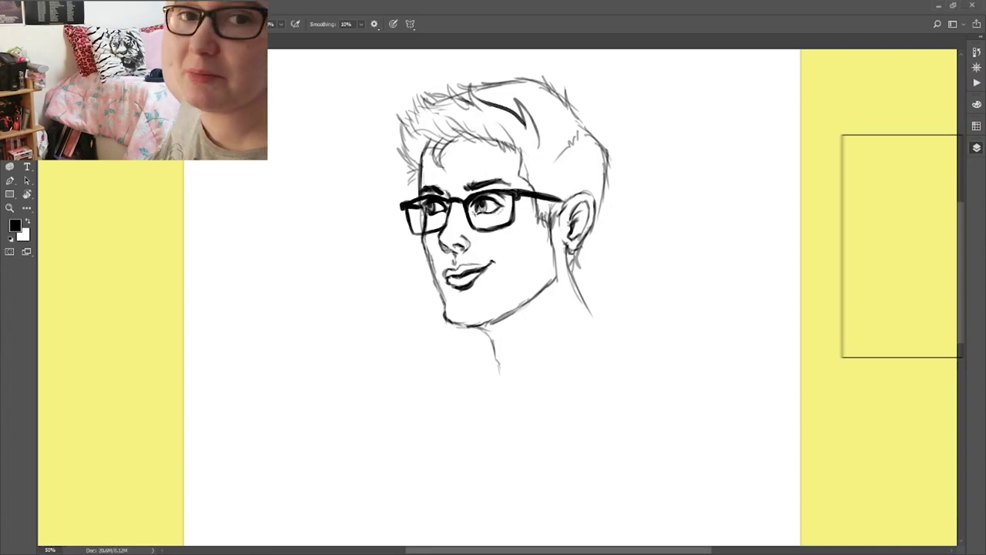
drag(599, 217, 589, 266)
drag(589, 250, 575, 274)
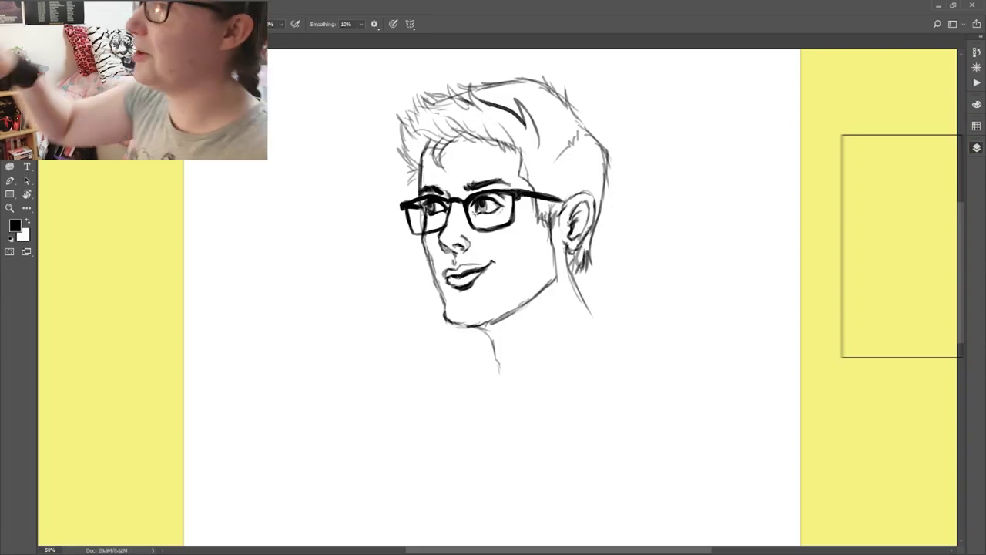
Step: Isolate the layer containing the glasses to check its strokes, and restore the visibility of all layers
key(e)
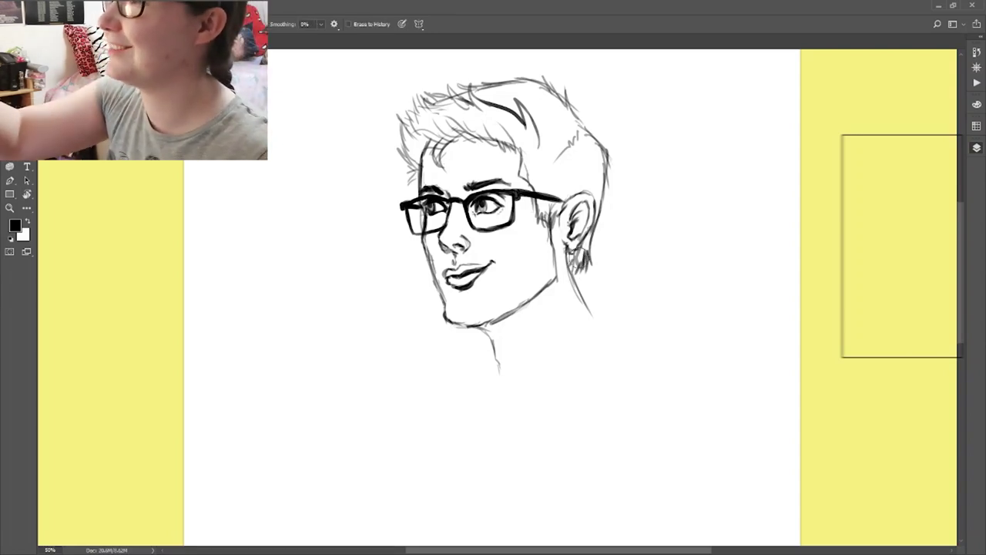
alt+click(853, 236)
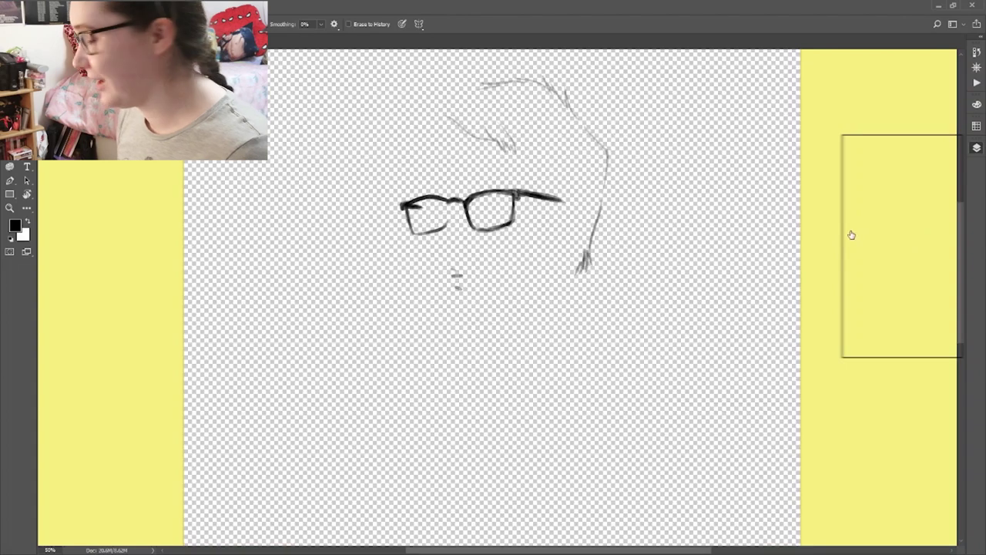
alt+click(853, 236)
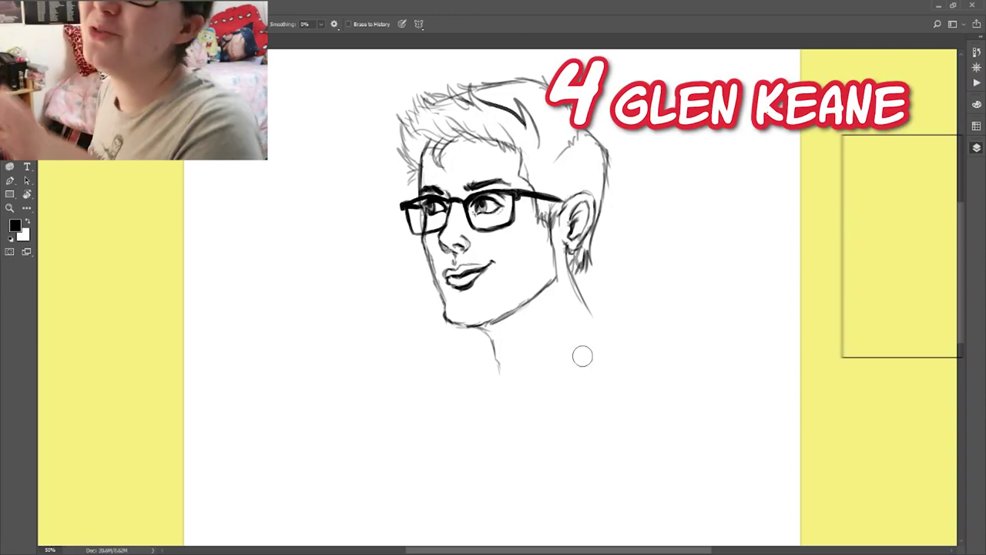
Step: Thicken the back neck line and draw the shirt collar's near side with its open edge and pointed flap
key(b)
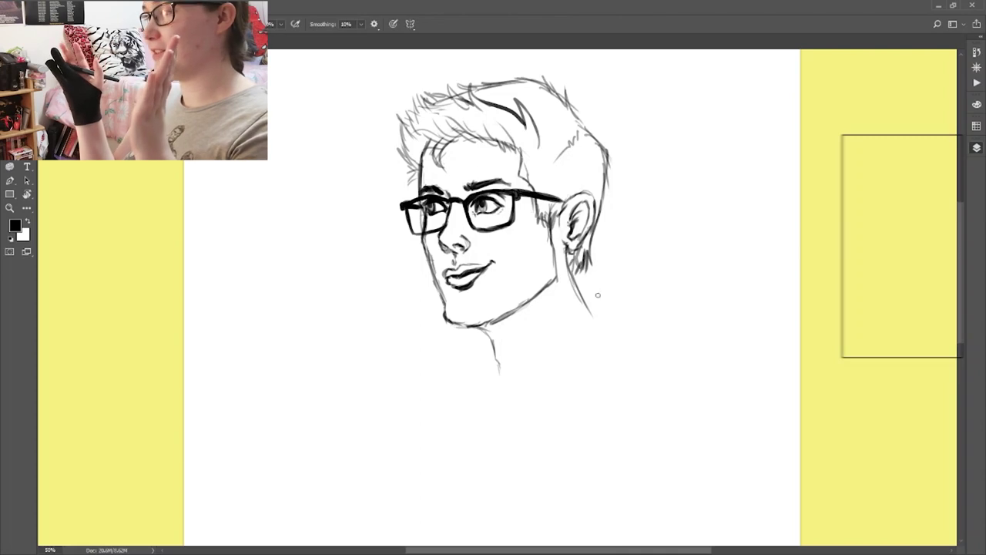
drag(578, 289, 594, 322)
mouse_move(569, 251)
mouse_down()
mouse_move(595, 313)
mouse_move(590, 329)
mouse_up()
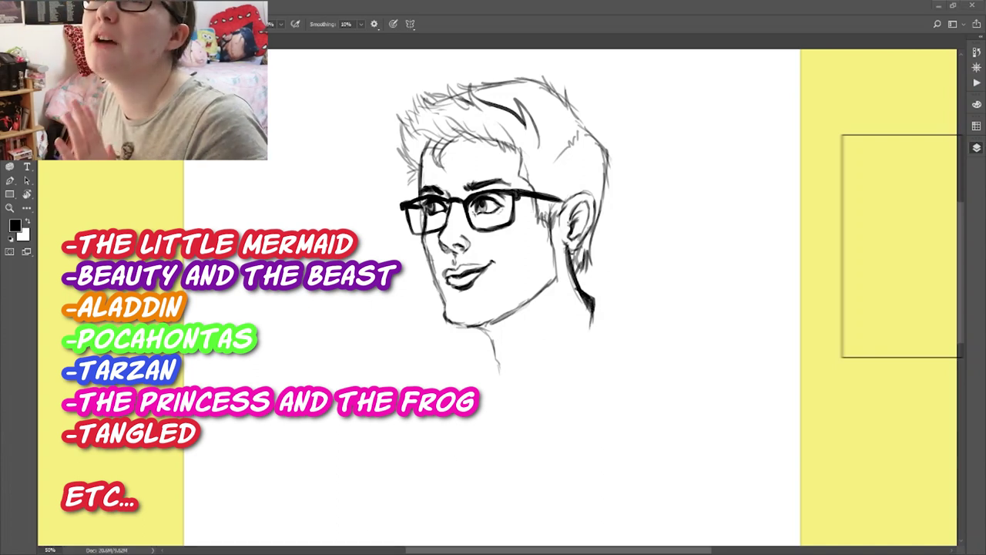
mouse_move(592, 311)
mouse_down()
mouse_move(546, 387)
mouse_move(534, 445)
mouse_up()
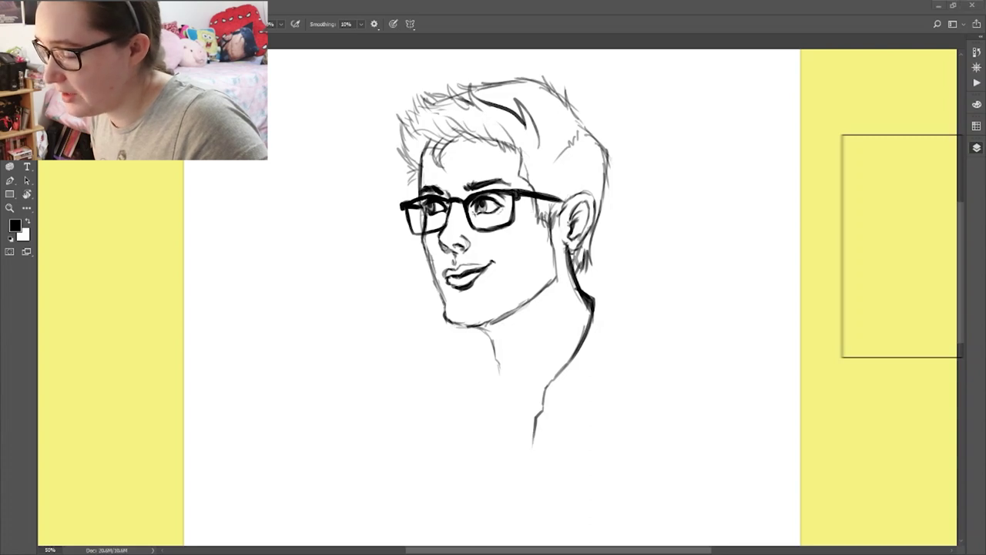
mouse_move(549, 419)
mouse_down()
mouse_move(566, 422)
mouse_move(568, 444)
mouse_up()
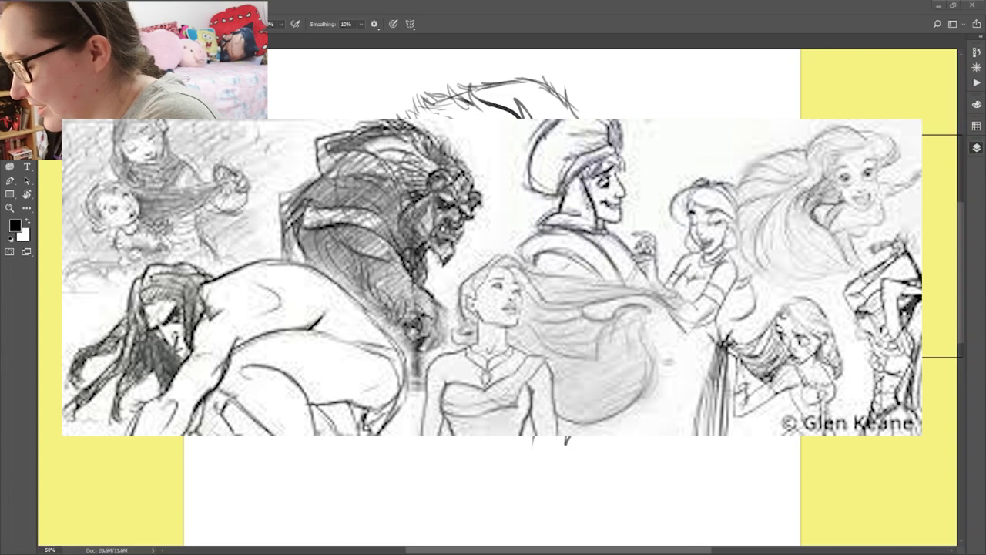
Step: Shade beneath the chin with dark tapered strokes and thicken the underside of the jawline
drag(482, 329, 498, 333)
drag(479, 327, 504, 341)
drag(480, 330, 503, 322)
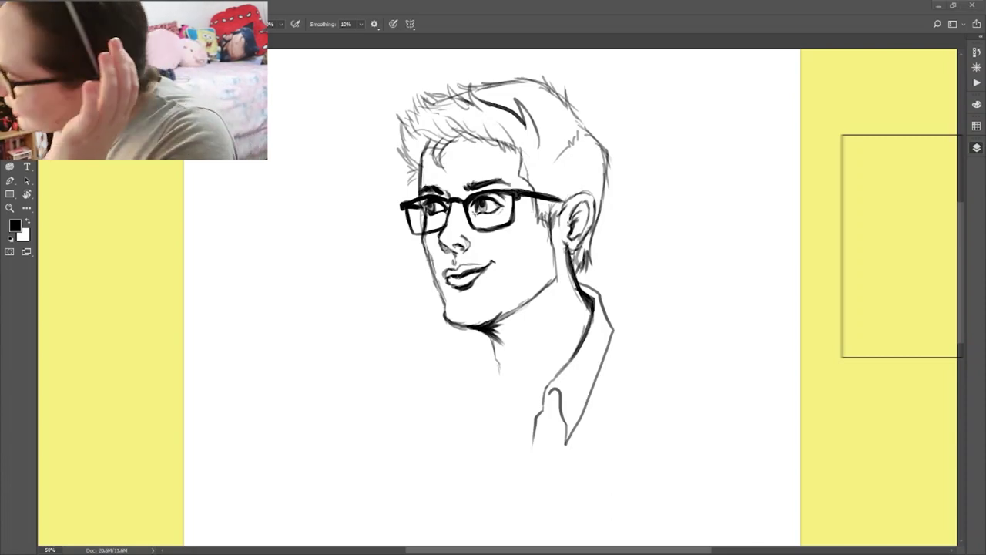
drag(488, 335, 504, 358)
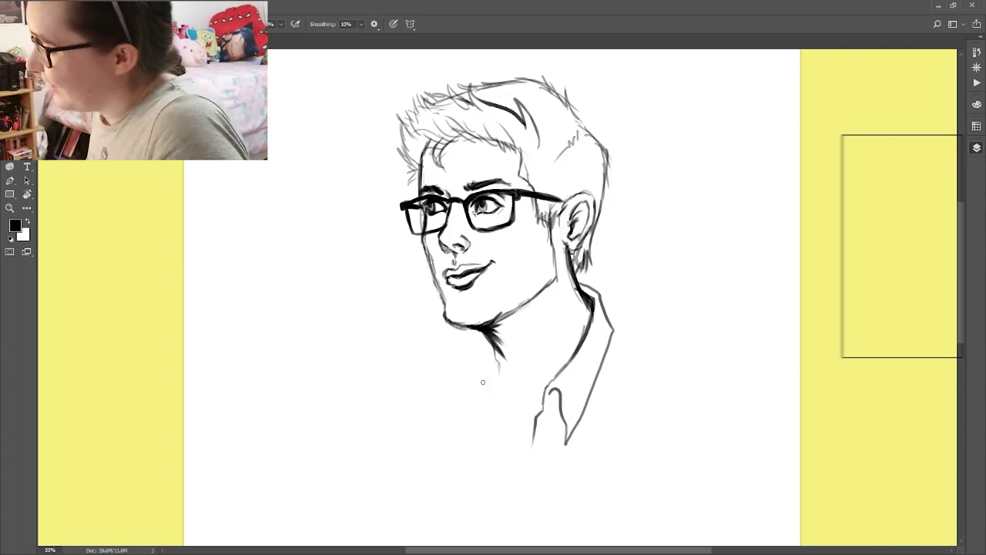
drag(542, 291, 503, 320)
drag(538, 297, 491, 330)
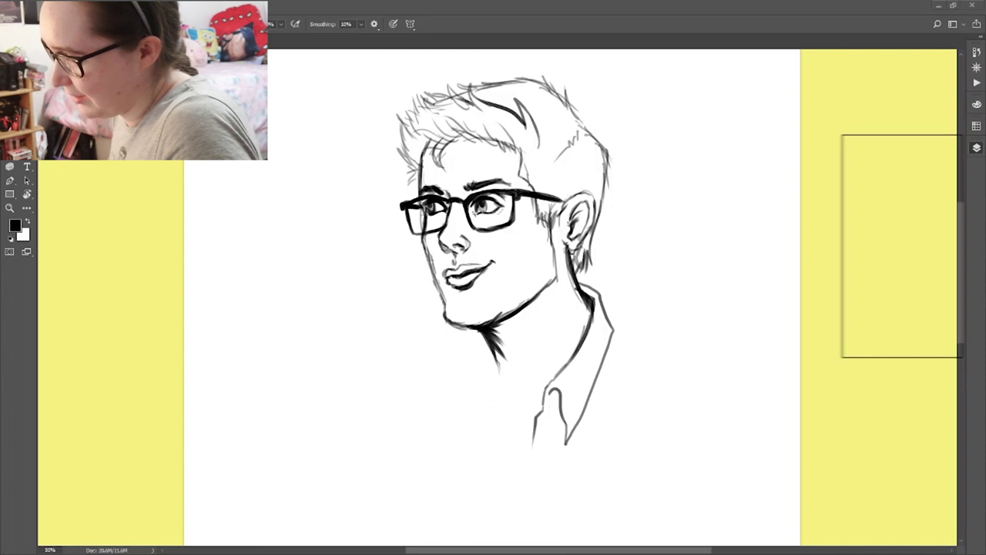
Step: Draw the front neck line down to the collar opening and sketch the collar's far flap beside it
mouse_move(484, 339)
mouse_down()
mouse_move(517, 404)
mouse_move(514, 431)
mouse_move(533, 453)
mouse_up()
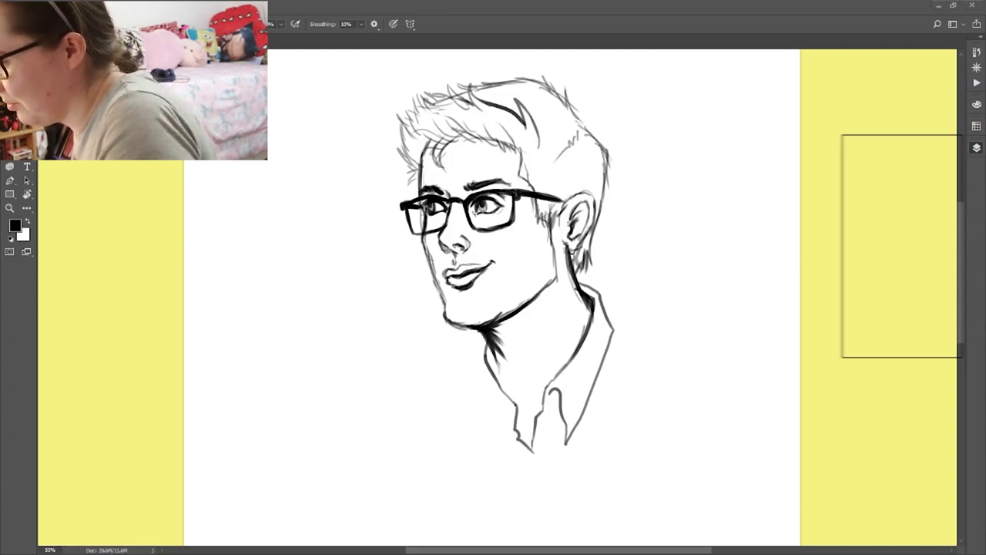
drag(507, 402, 495, 436)
key(e)
key(b)
mouse_move(501, 404)
mouse_down()
mouse_move(502, 450)
mouse_move(489, 445)
mouse_up()
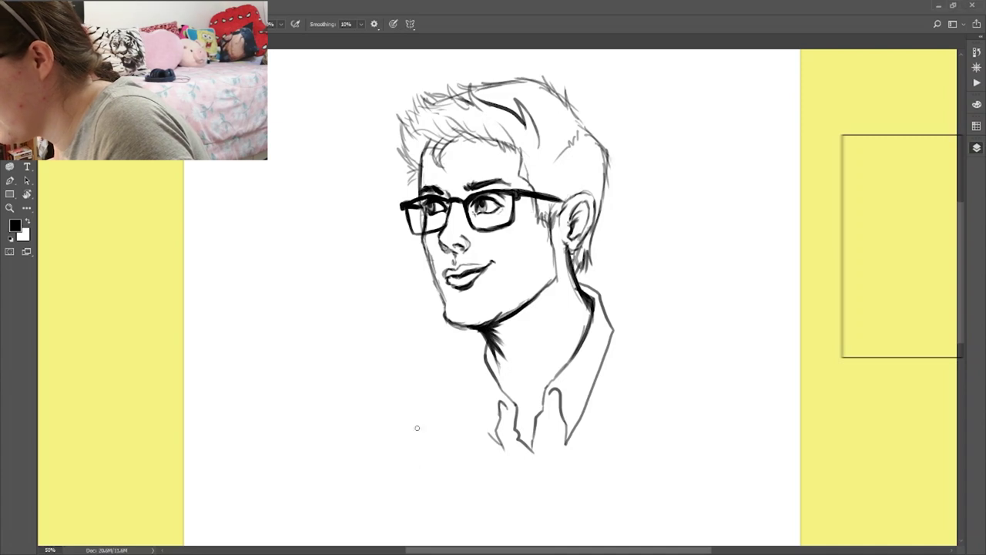
Step: Draw the outer edge of the collar's far side and add both shoulder lines sloping out from the collar
mouse_move(478, 330)
mouse_down()
mouse_move(471, 384)
mouse_move(486, 445)
mouse_up()
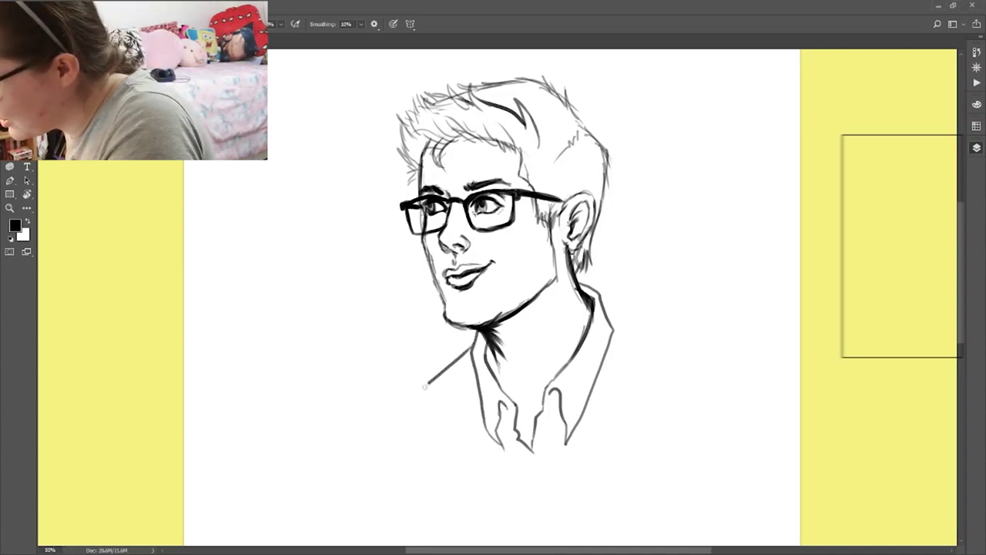
drag(458, 360, 404, 410)
key(ctrl+z)
mouse_move(470, 348)
mouse_down()
mouse_move(374, 419)
mouse_move(367, 475)
mouse_up()
mouse_move(614, 317)
mouse_down()
mouse_move(722, 333)
mouse_move(732, 359)
mouse_up()
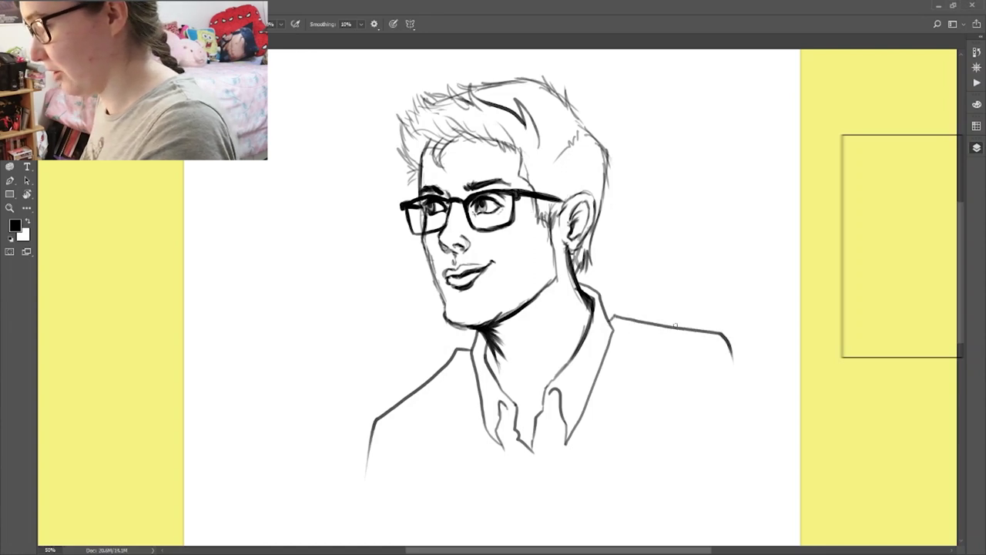
Step: Draw the shirt's front opening down from the collar and add two dark buttons beside it
scroll(676, 326, down, 3)
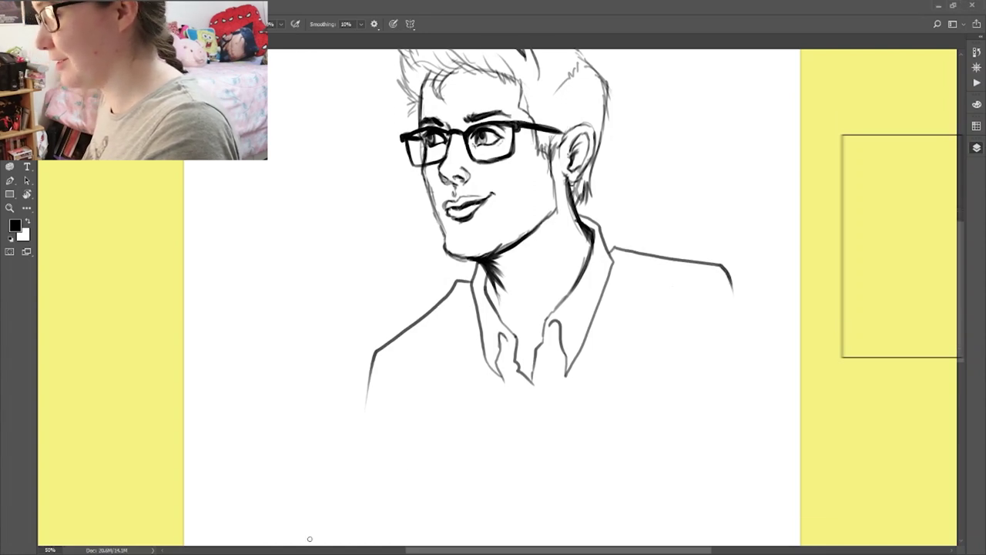
mouse_move(532, 379)
mouse_down()
mouse_move(524, 418)
mouse_move(538, 502)
mouse_up()
key(ctrl+z)
drag(527, 424, 529, 532)
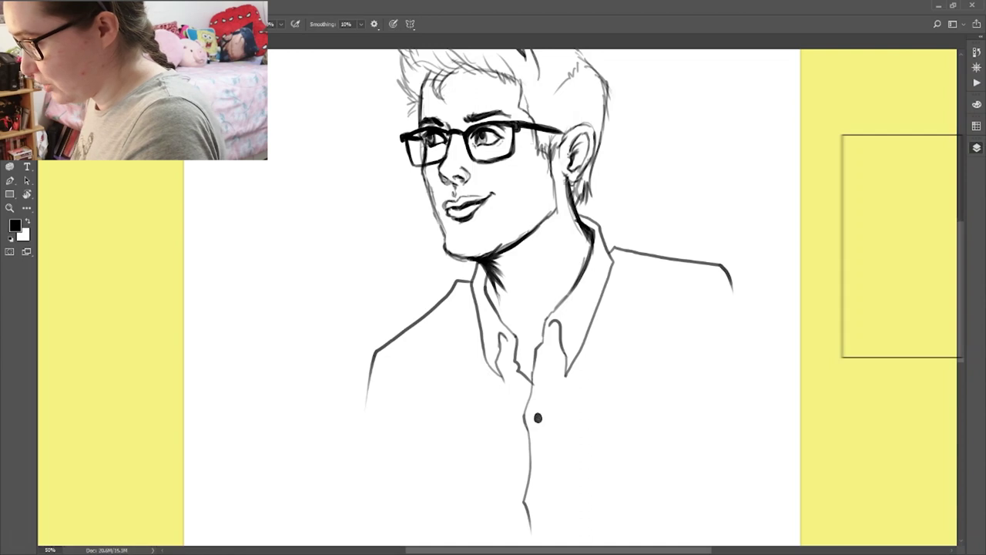
click(538, 504)
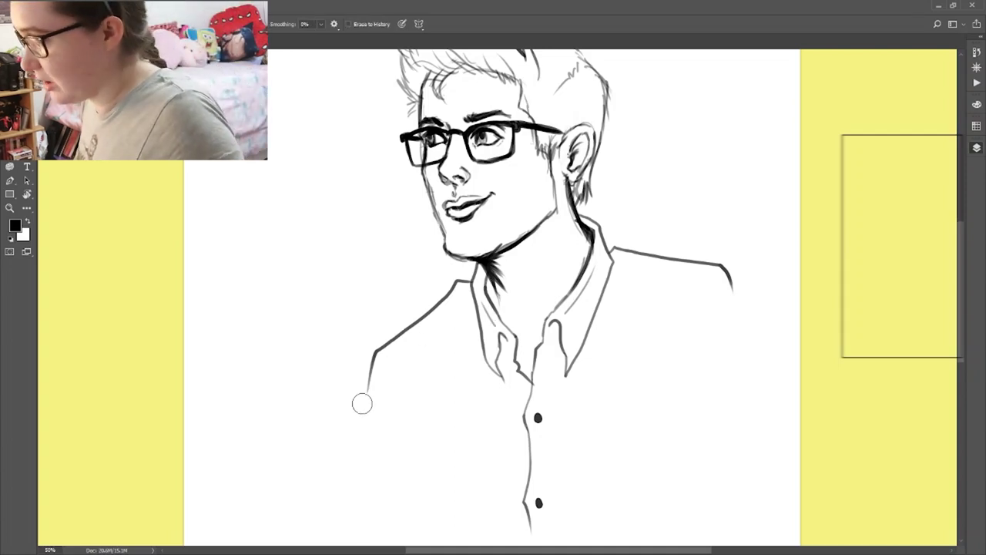
Step: Draw the far upper arm's outer edge and the armhole line running down the far side of the torso
mouse_move(371, 378)
mouse_down()
mouse_move(383, 444)
mouse_move(370, 421)
mouse_move(351, 486)
mouse_up()
key(ctrl+z)
mouse_move(376, 364)
mouse_down()
mouse_move(404, 423)
mouse_move(387, 390)
mouse_move(404, 447)
mouse_move(393, 443)
mouse_move(412, 463)
mouse_move(401, 439)
mouse_move(415, 466)
mouse_move(432, 533)
mouse_up()
Step: Extend the near shoulder into the upper arm, and draw the torso's near side with a curved chest line
mouse_move(725, 293)
mouse_down()
mouse_move(706, 400)
mouse_move(755, 368)
mouse_up()
key(ctrl+z)
drag(721, 308, 722, 413)
drag(686, 514, 713, 450)
drag(723, 383, 707, 497)
key(ctrl+z)
key(ctrl+z)
key(ctrl+z)
mouse_move(727, 316)
mouse_down()
mouse_move(708, 512)
mouse_move(726, 376)
mouse_up()
key(ctrl+z)
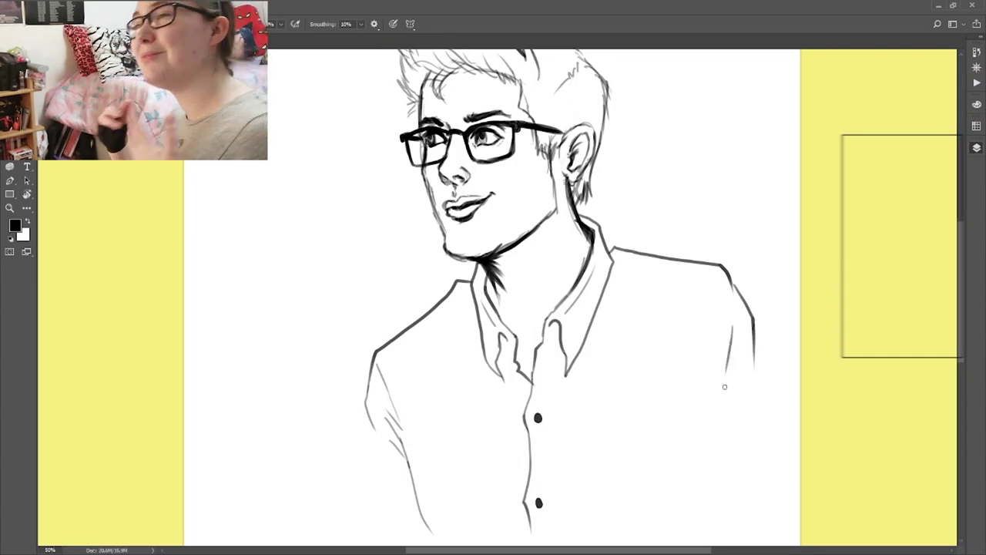
mouse_move(475, 538)
mouse_down()
mouse_move(562, 514)
mouse_move(657, 522)
mouse_up()
mouse_move(720, 386)
mouse_down()
mouse_move(714, 486)
mouse_move(696, 522)
mouse_up()
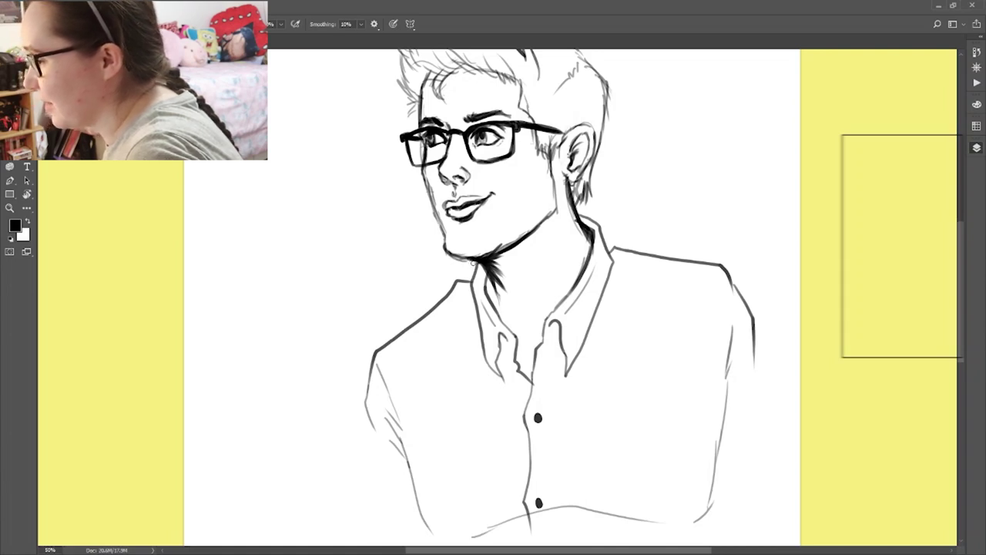
Step: Extend the outer sleeve lines of both arms down towards the elbows
drag(754, 332, 772, 417)
mouse_move(369, 414)
mouse_down()
mouse_move(361, 467)
mouse_move(370, 509)
mouse_up()
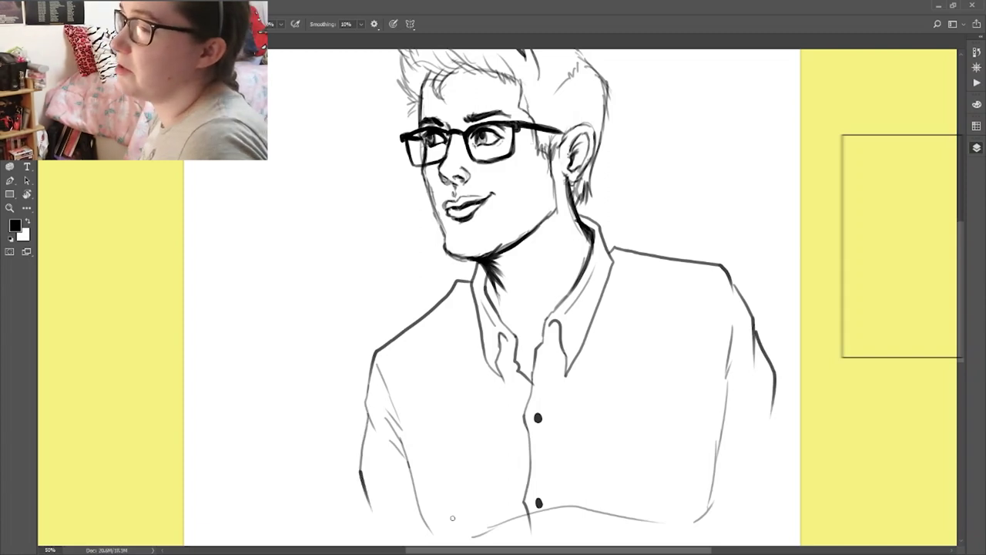
key(ctrl+minus)
drag(688, 363, 701, 424)
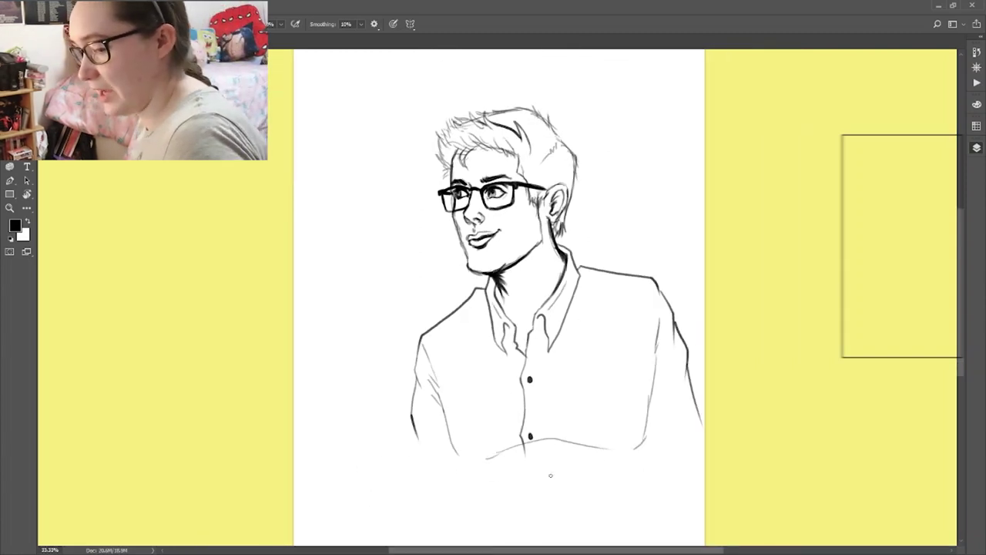
Step: Sketch the lower shirt with two more buttons, and finish both sleeves with rolled-up cuffs
scroll(530, 390, down, 3)
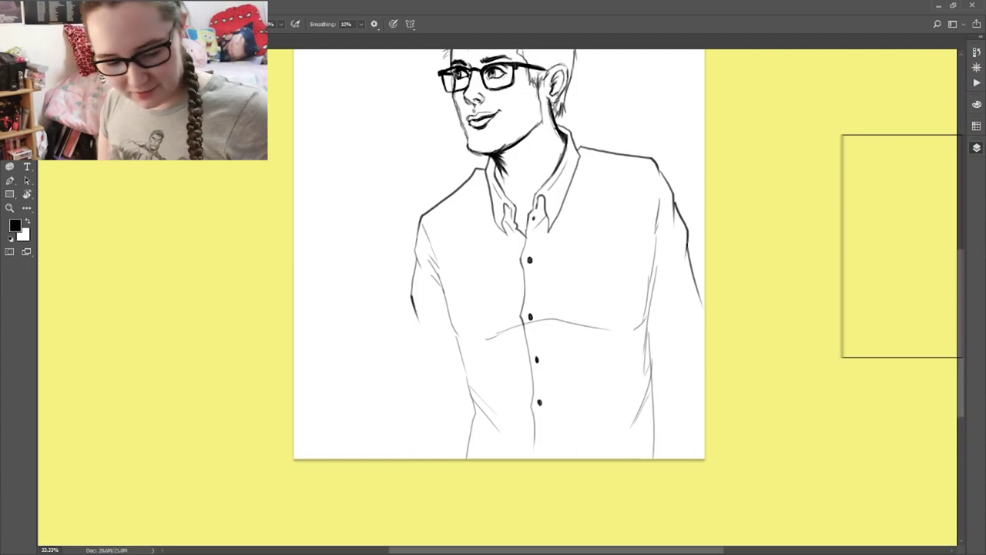
drag(410, 323, 403, 348)
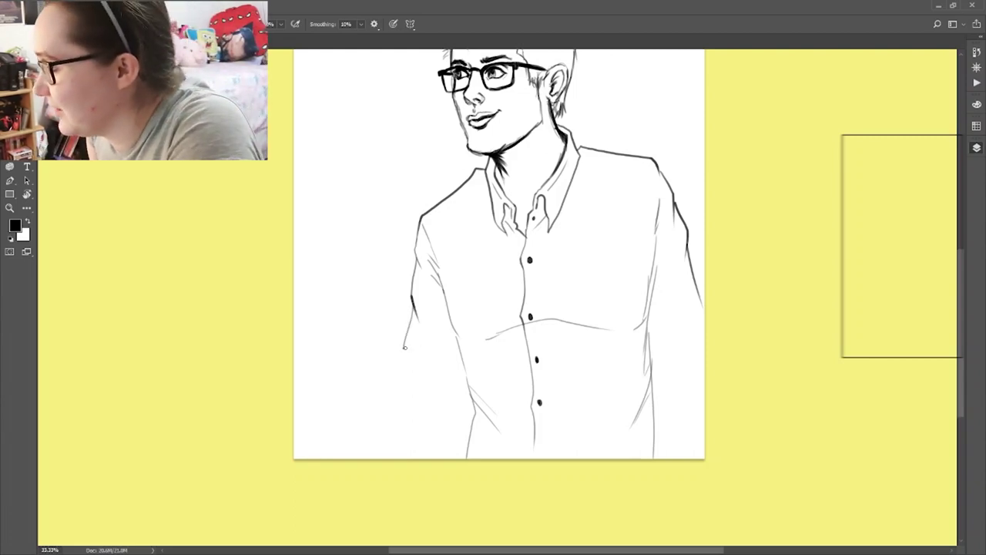
mouse_move(413, 383)
mouse_down()
mouse_move(462, 394)
mouse_move(396, 388)
mouse_move(453, 416)
mouse_up()
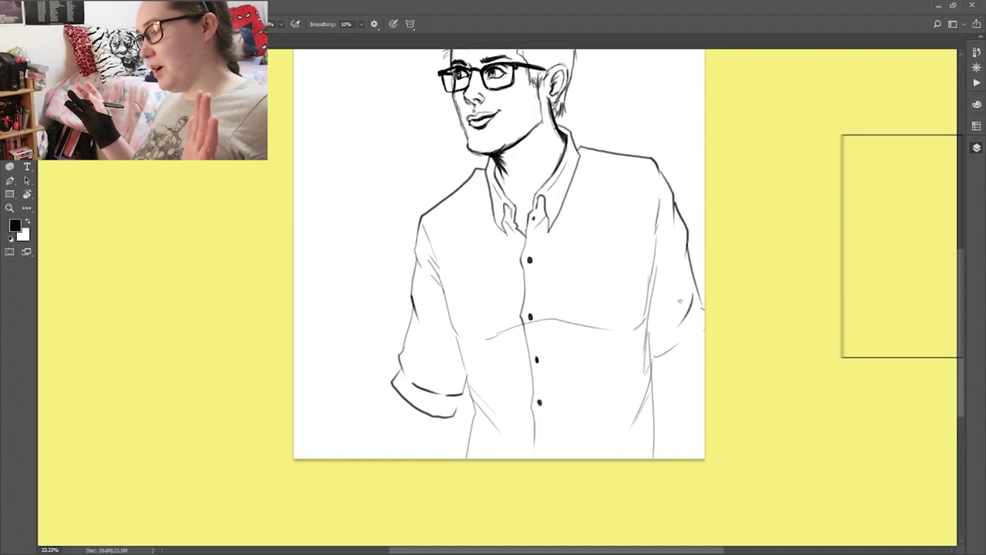
drag(655, 360, 659, 382)
mouse_move(659, 382)
mouse_down()
mouse_move(705, 353)
mouse_move(664, 398)
mouse_move(704, 379)
mouse_up()
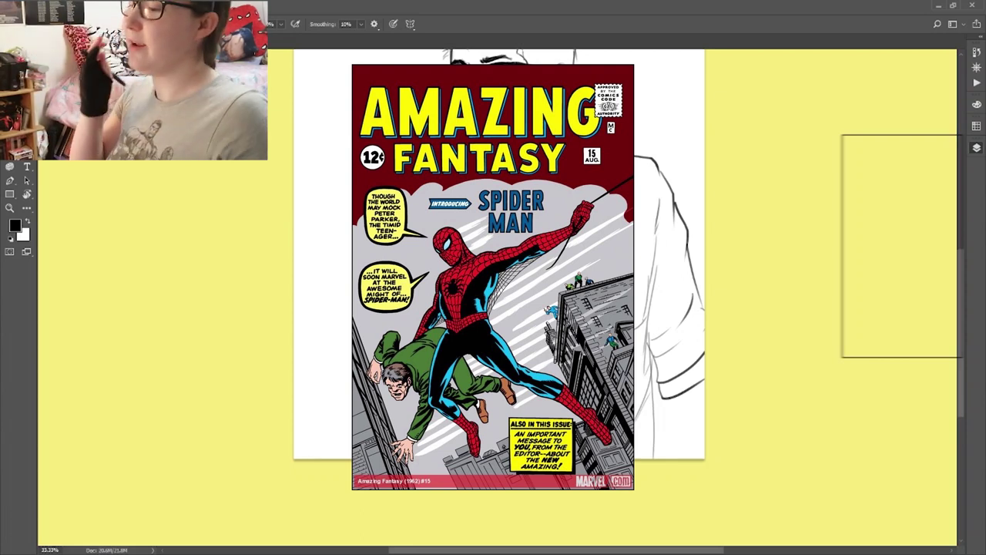
Step: Draw both edges of the far forearm and the outer edge of the near forearm below the cuffs
drag(394, 390, 369, 457)
drag(445, 419, 424, 458)
drag(676, 395, 704, 454)
Step: Erase the middle of the chest line and sketch light fold lines across the shirt front
key(ctrl+minus)
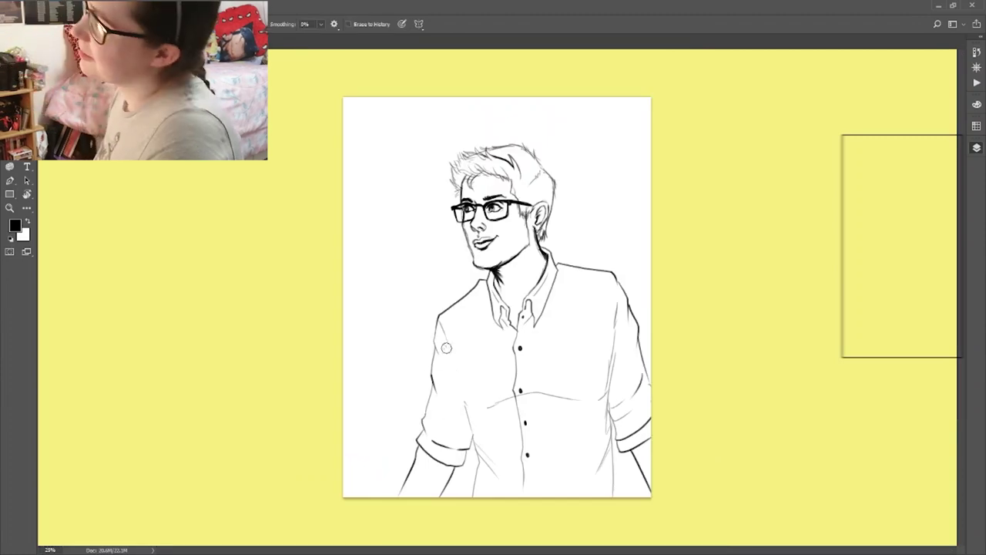
key(e)
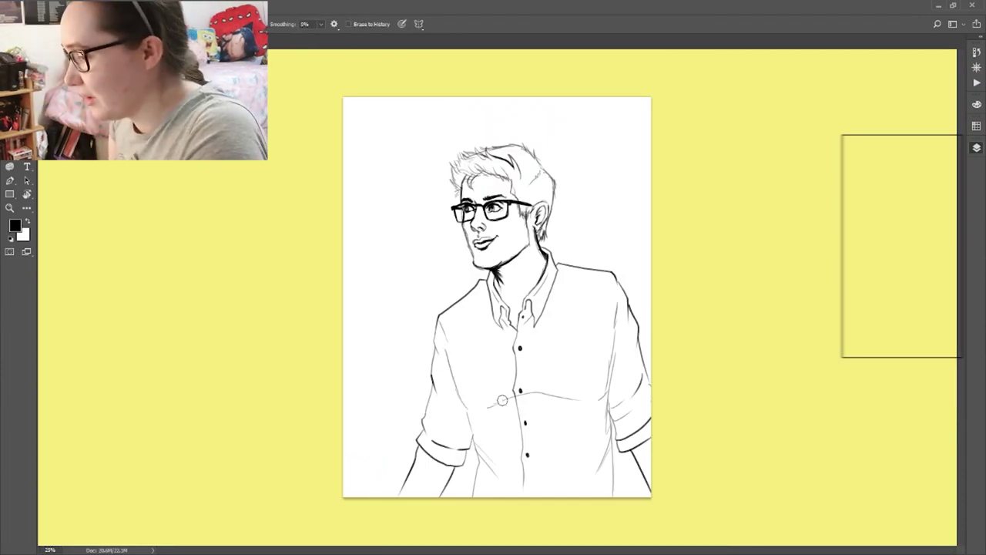
mouse_move(527, 395)
mouse_down()
mouse_move(583, 402)
mouse_move(577, 409)
mouse_up()
key(b)
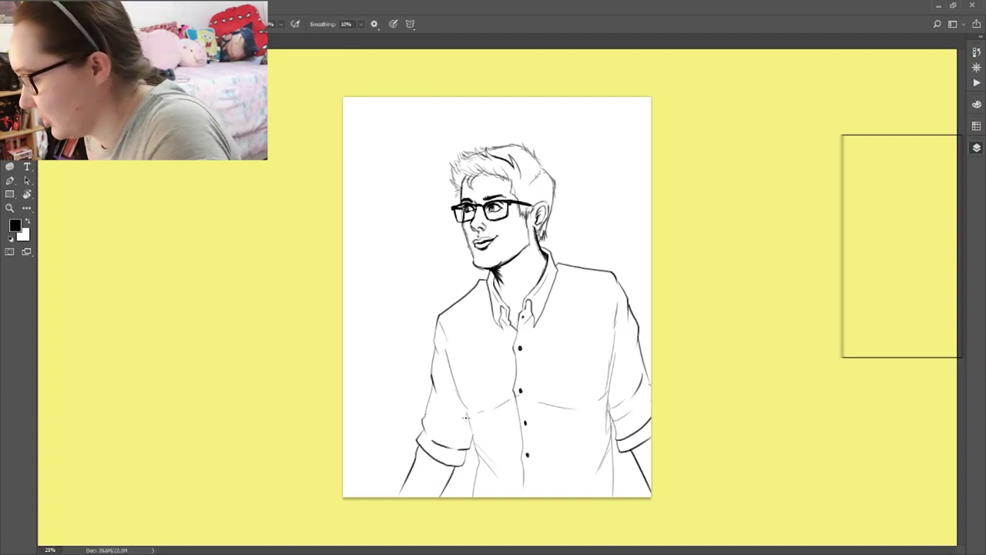
drag(487, 420, 498, 439)
drag(578, 417, 580, 461)
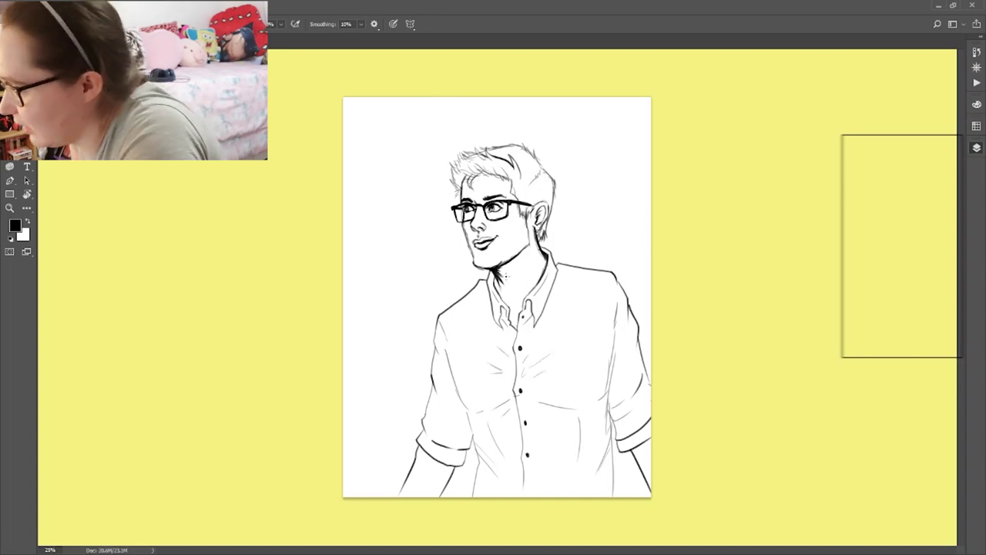
Step: Select the near sleeve's outer line below the shoulder with the Lasso and warp it slightly outward
key(l)
drag(617, 277, 623, 315)
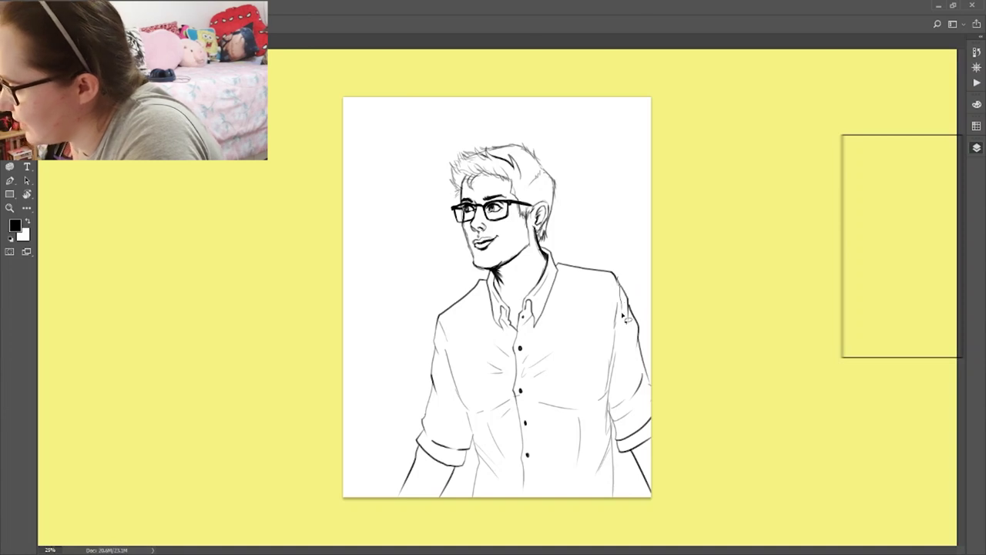
key(ctrl+t)
click(422, 24)
drag(633, 314, 632, 313)
key(Return)
key(ctrl+d)
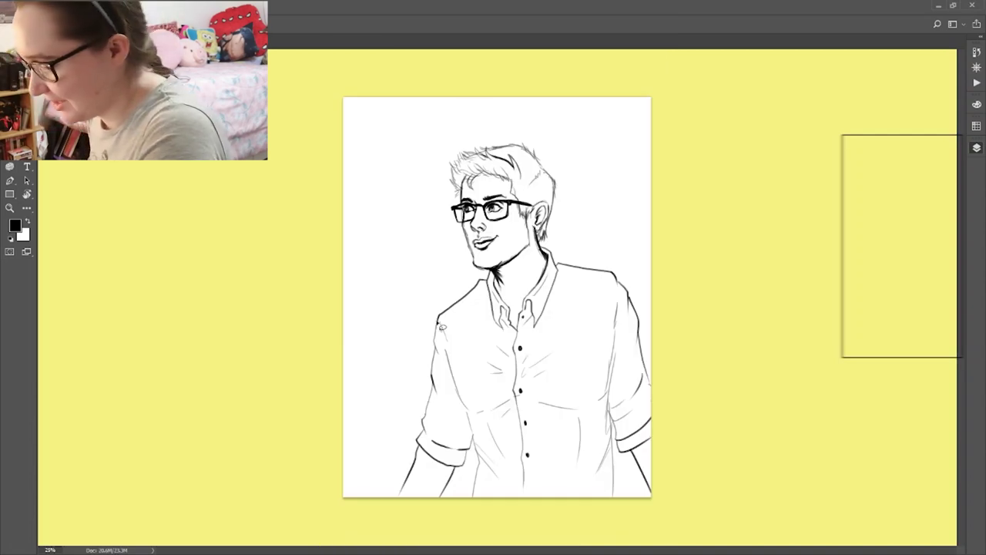
Step: Select the far sleeve's outer line, warp it outward to widen the upper arm, and rejoin it to the shoulder
mouse_move(436, 320)
mouse_down()
mouse_move(416, 405)
mouse_move(424, 439)
mouse_move(436, 440)
mouse_move(444, 360)
mouse_up()
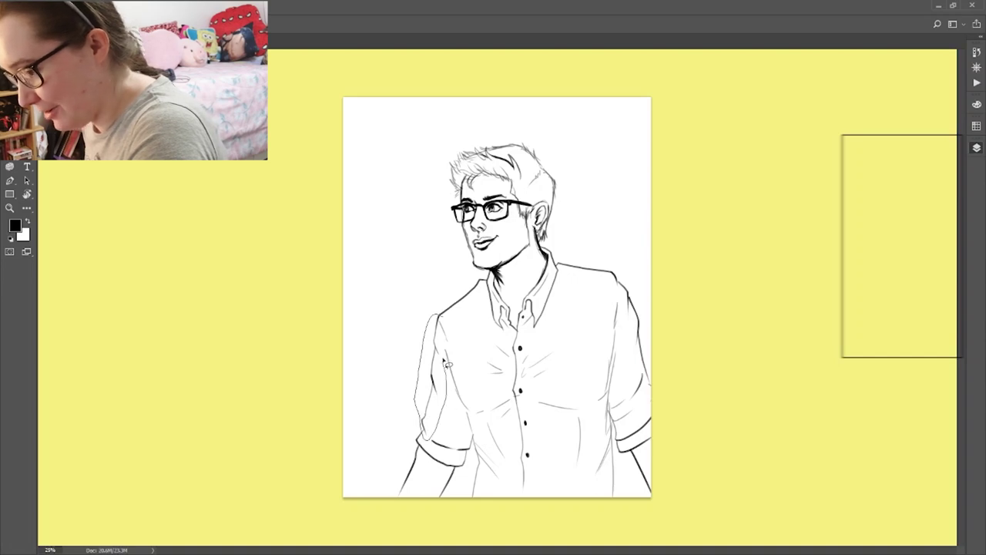
key(ctrl+t)
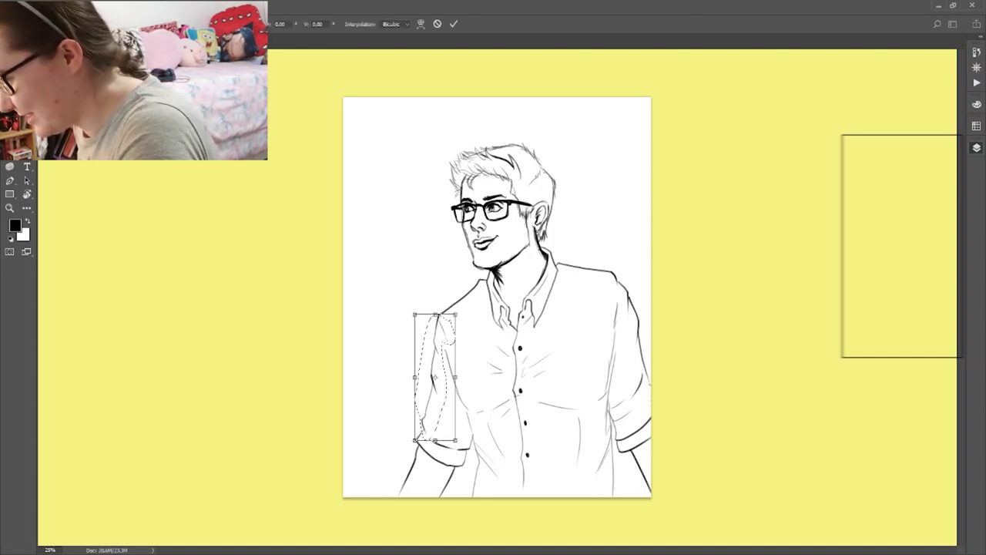
click(421, 23)
drag(434, 343, 427, 341)
drag(432, 400, 428, 402)
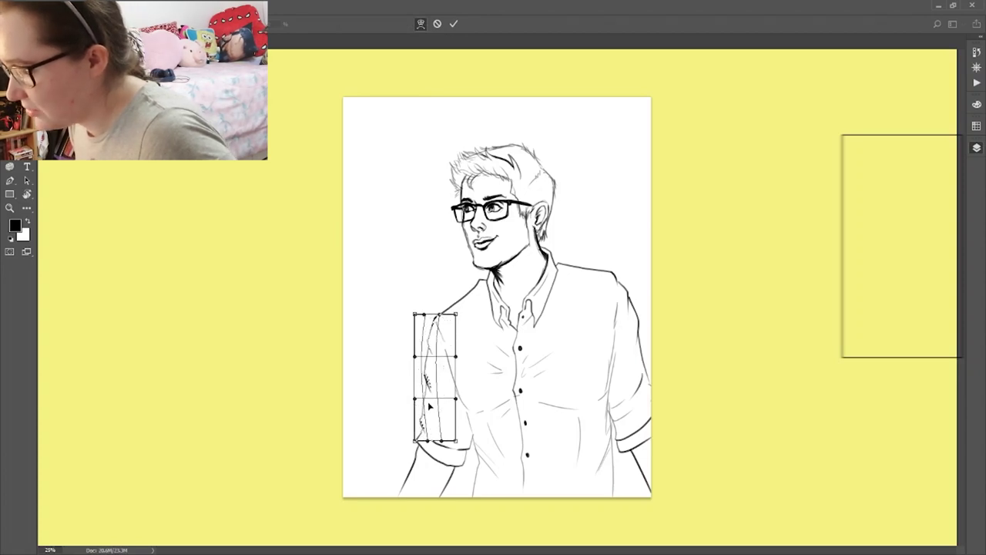
click(454, 23)
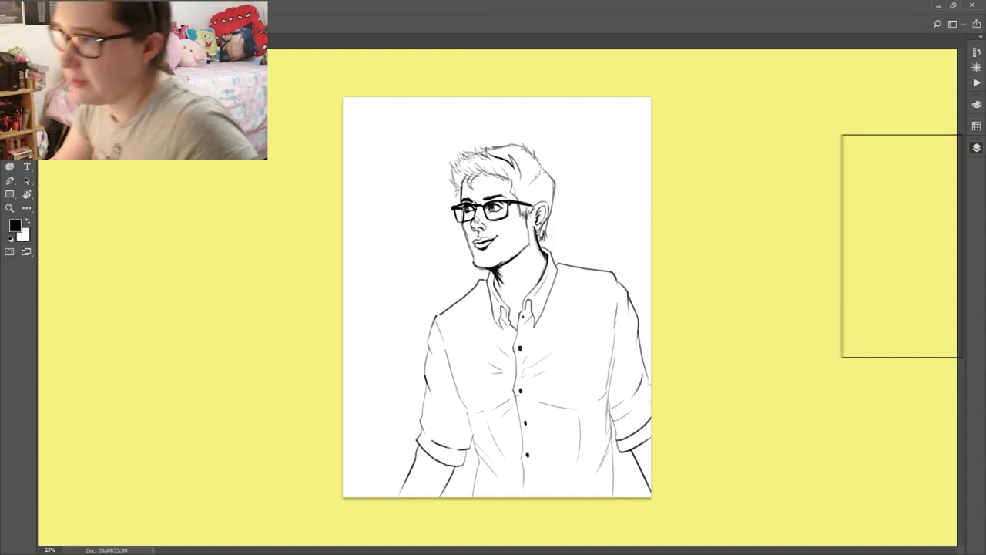
key(b)
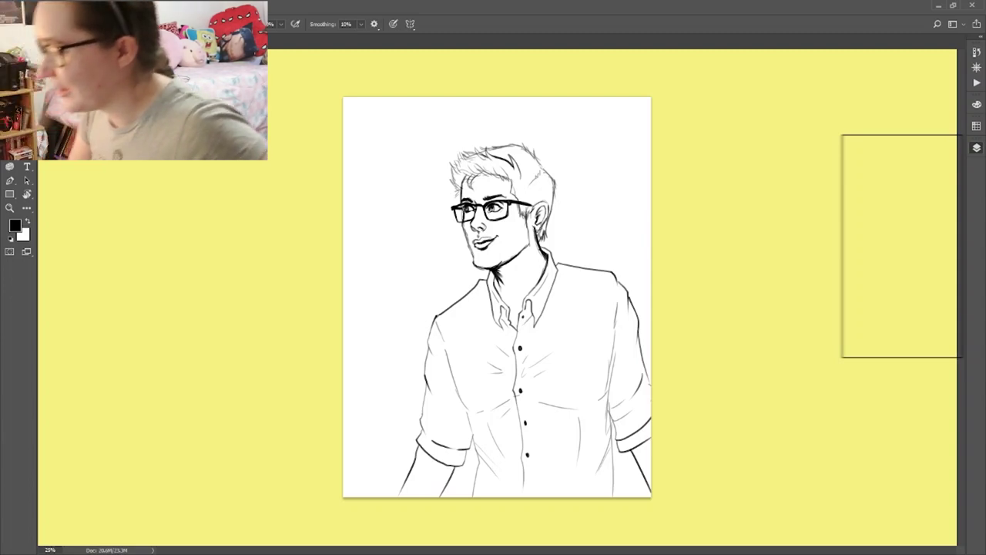
Step: Select the far forearm lines, then rotate and reposition them so the forearm hangs more vertically below its cuff
drag(422, 446, 380, 496)
drag(465, 498, 461, 472)
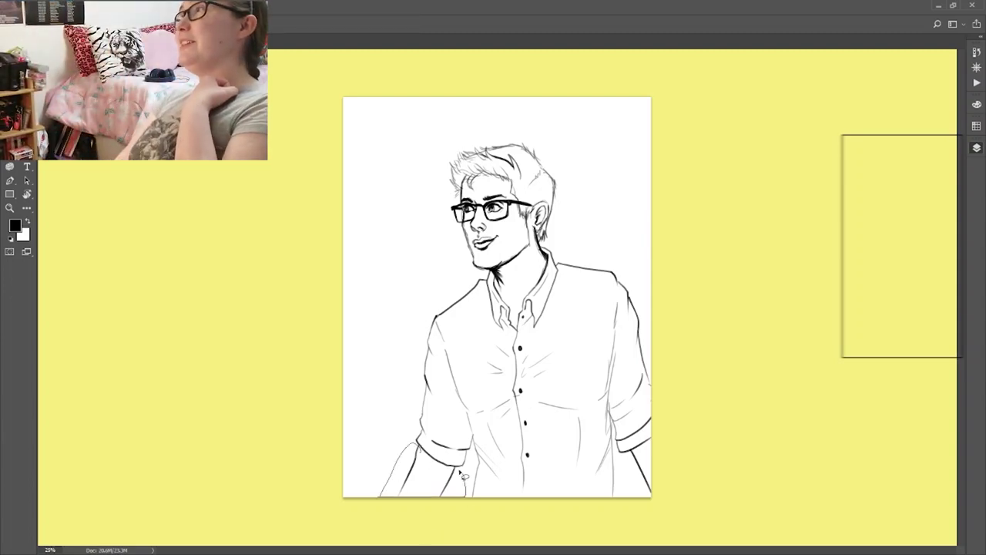
key(ctrl+t)
drag(489, 520, 501, 513)
drag(455, 480, 420, 505)
key(Return)
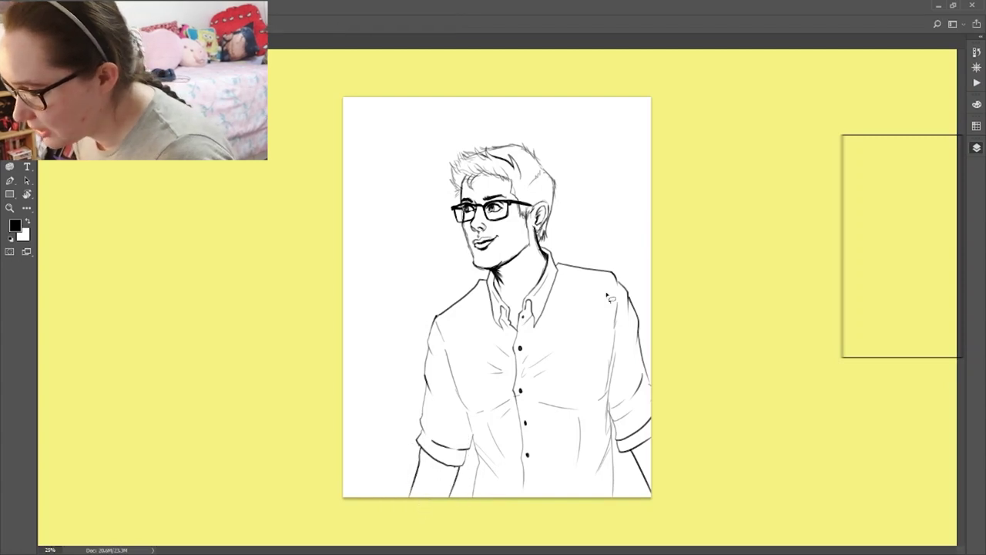
Step: Draw the inner edge of the near forearm and erase the shirt's side line where the two overlap
drag(614, 437, 633, 497)
key(ctrl+z)
drag(614, 436, 634, 497)
key(e)
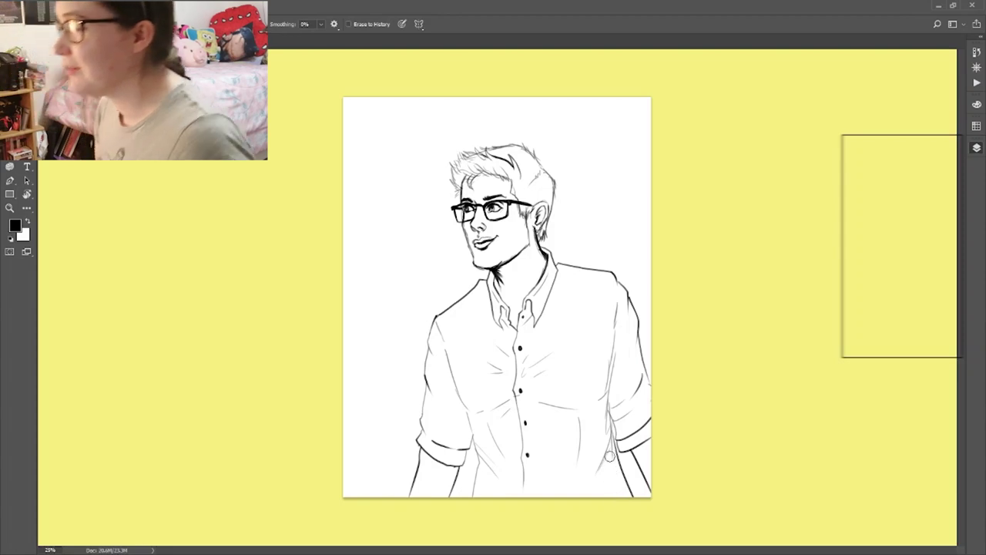
Step: Draw the second edge of the button placket and a light yoke seam along each shoulder
key(b)
drag(536, 487, 531, 427)
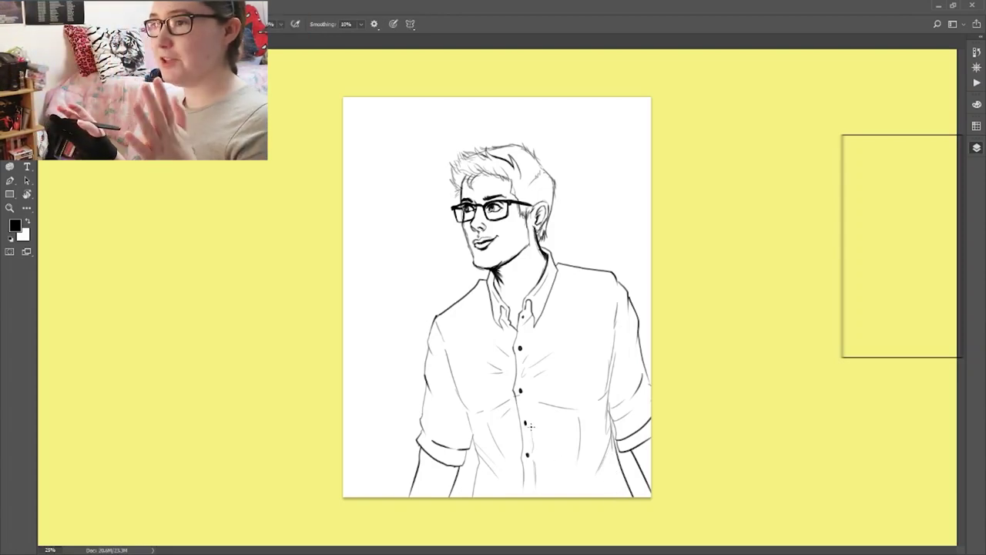
drag(564, 275, 615, 299)
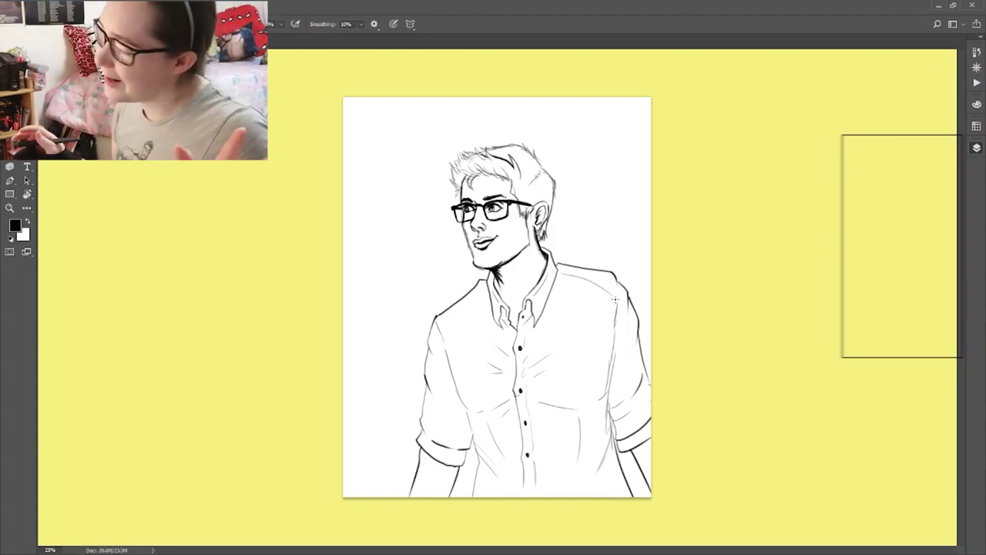
drag(487, 286, 436, 316)
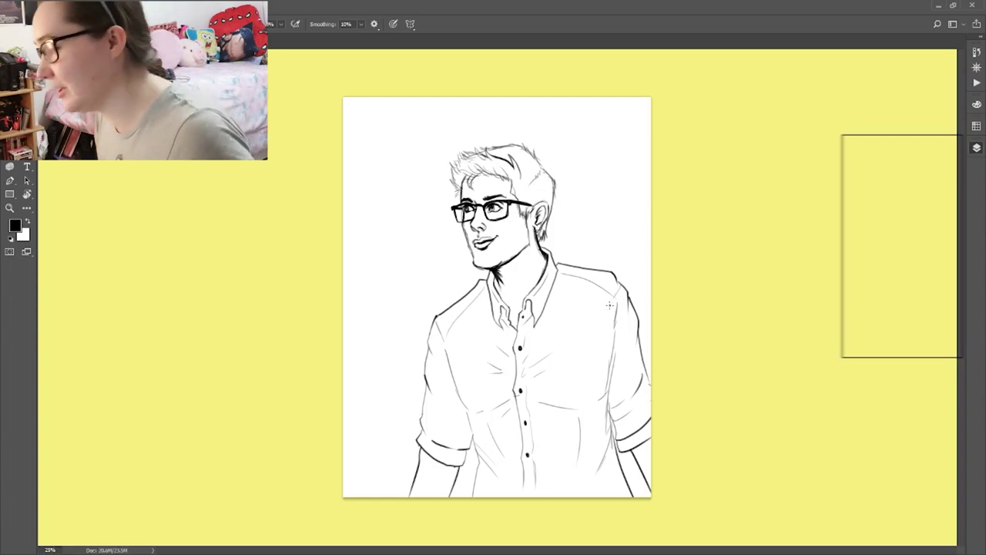
Step: Add light armhole seams and diagonal fabric folds to both sleeves
drag(611, 302, 614, 340)
drag(441, 318, 450, 337)
drag(431, 403, 453, 435)
drag(430, 384, 460, 421)
drag(629, 332, 625, 374)
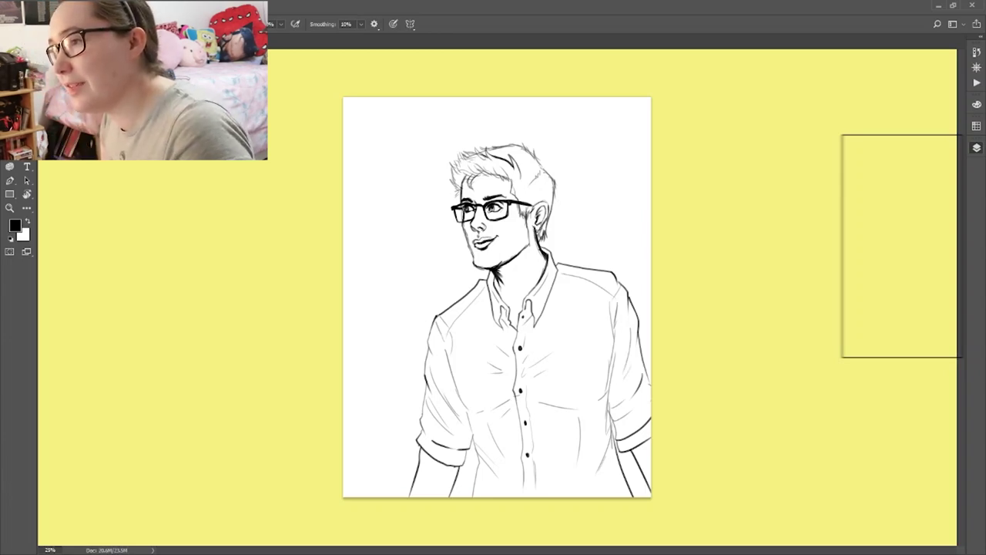
Step: Select the far eye behind the glasses and adjust its placement with Free Transform
key(z)
click(532, 217)
click(525, 225)
click(520, 231)
key(b)
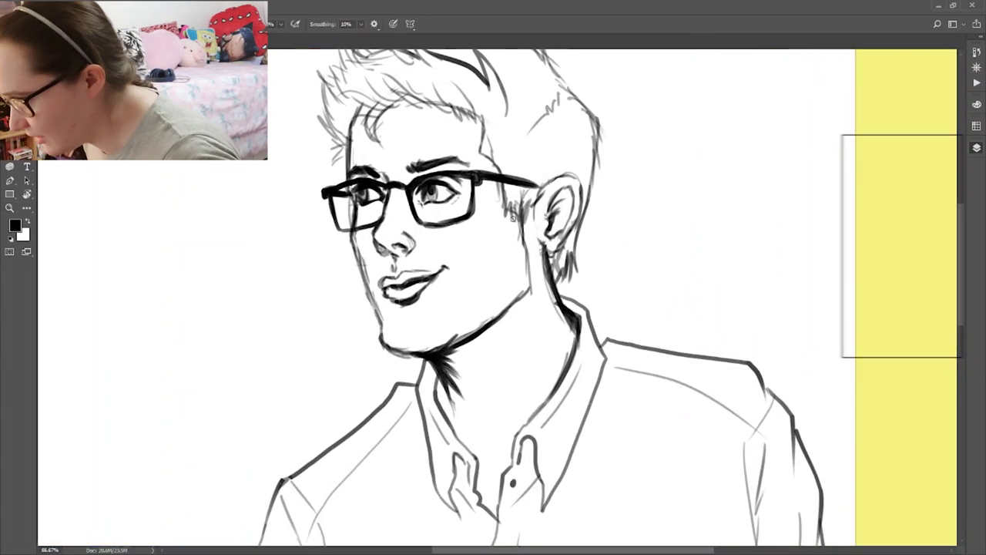
key(l)
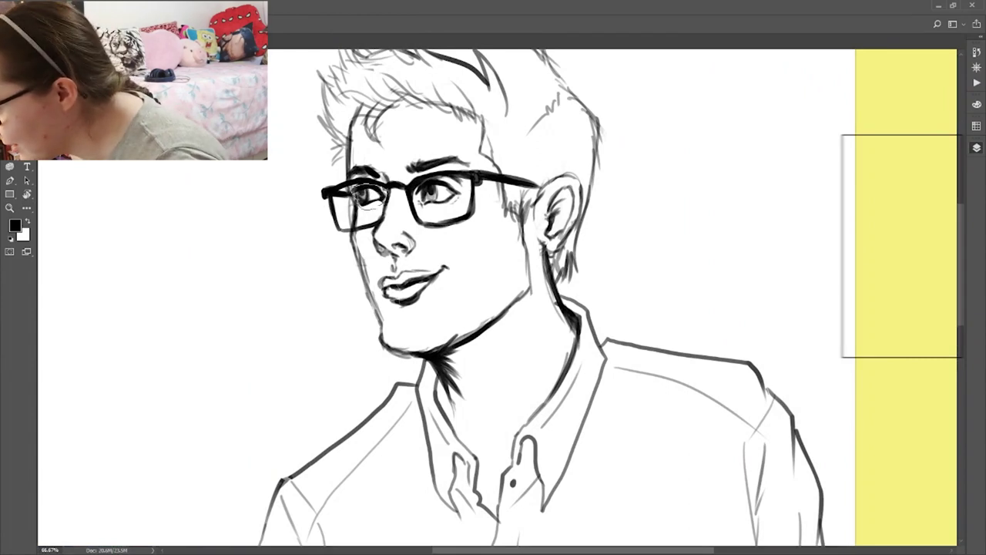
key(ctrl+t)
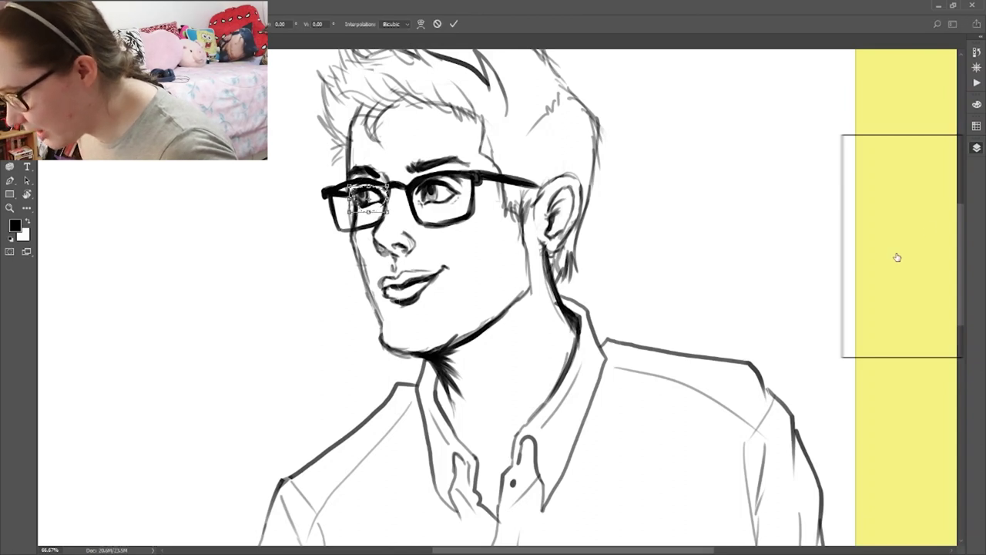
key(Return)
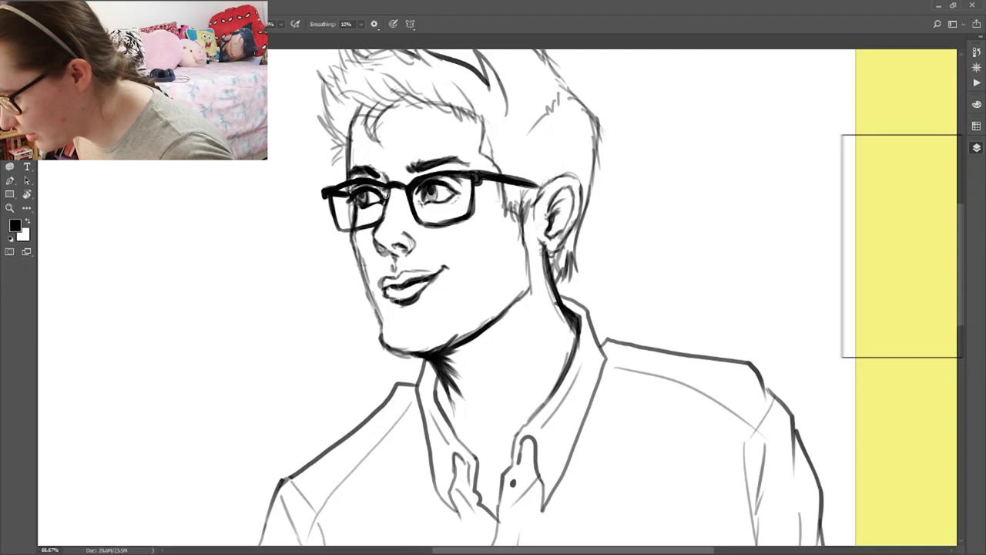
Step: Refine the far eye behind the glasses with small alternating erasing and brush touch-ups
key(e)
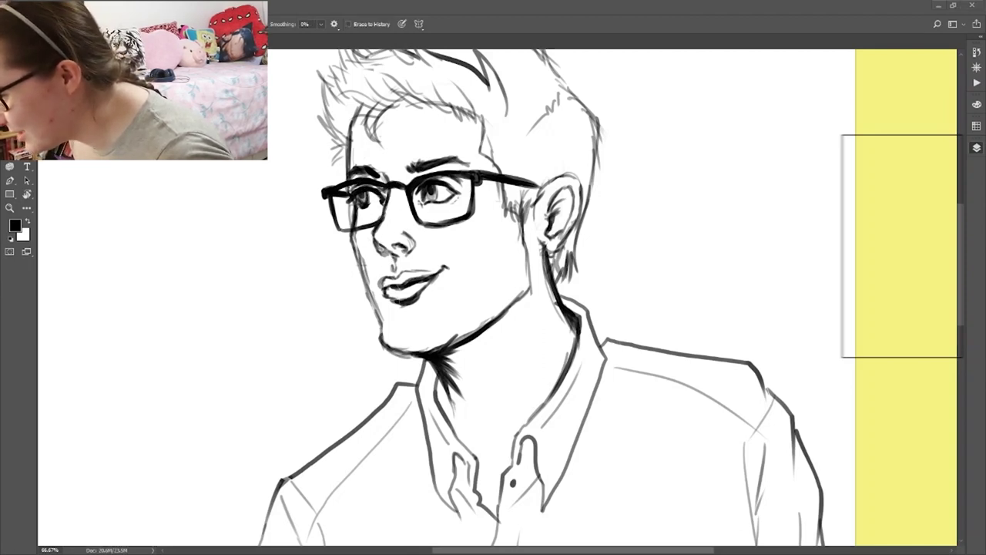
key(b)
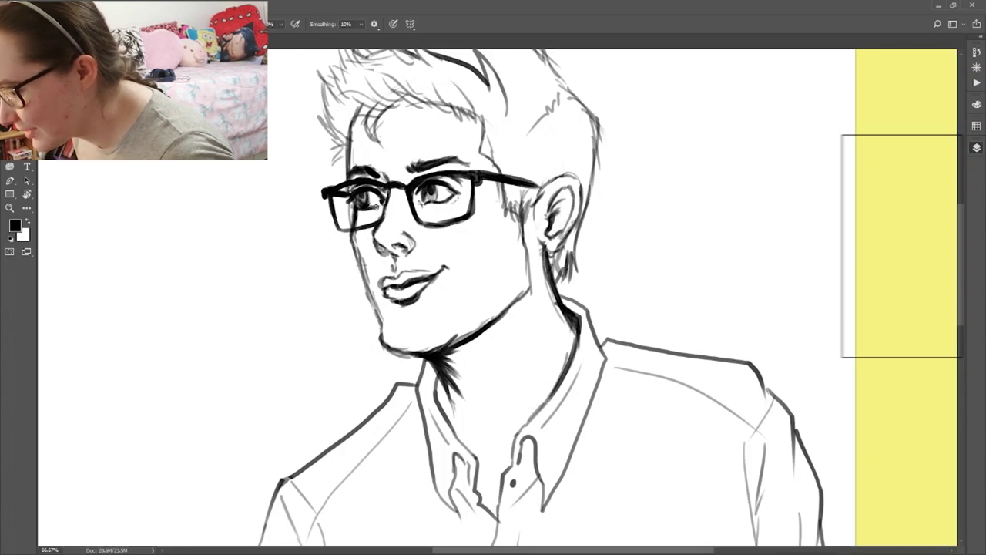
key(e)
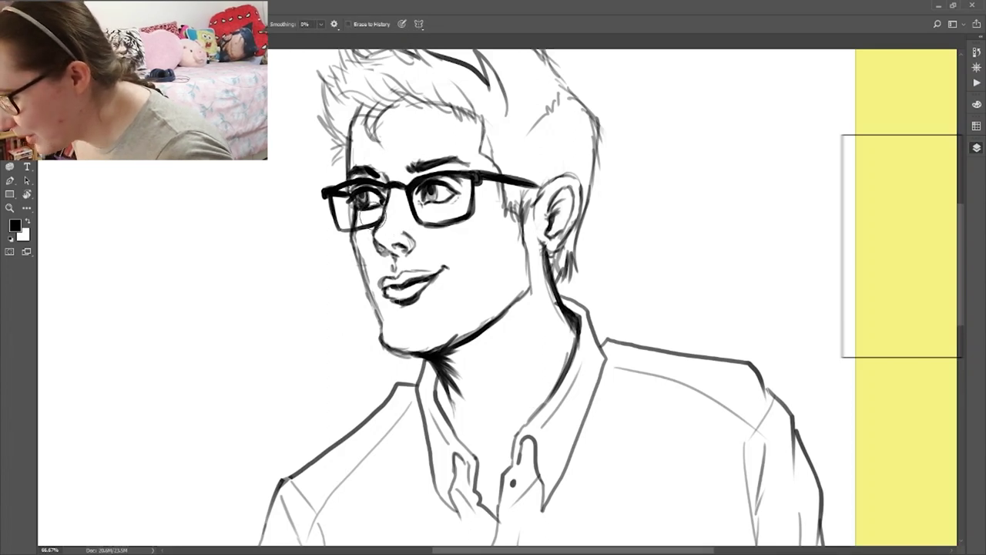
key(b)
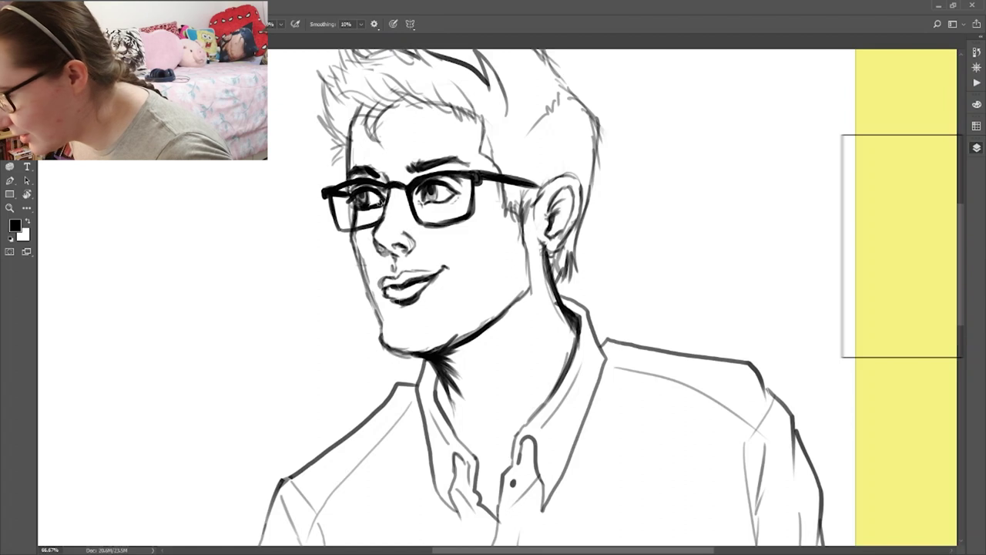
mouse_move(375, 193)
mouse_down()
mouse_move(384, 202)
mouse_move(435, 193)
mouse_up()
key(e)
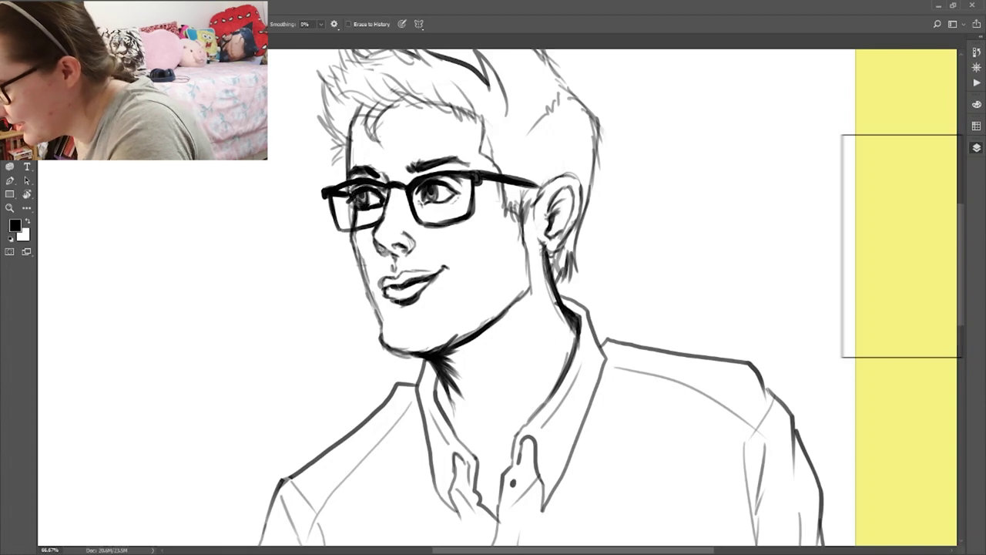
drag(362, 203, 363, 199)
key(b)
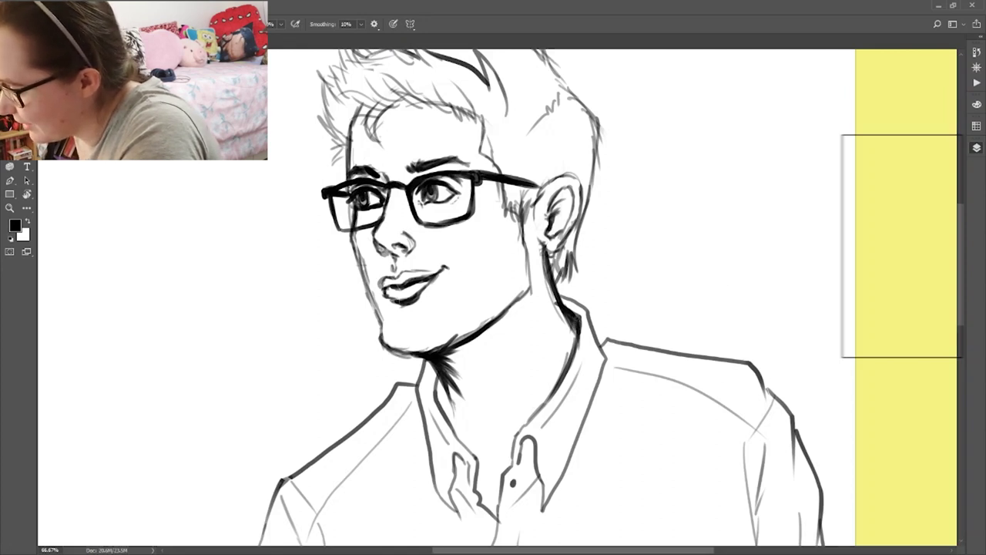
Step: Hide the white background and lower the sketch's opacity so it serves as a faint guide for inking
key(ctrl+minus)
key(ctrl+minus)
key(ctrl+minus)
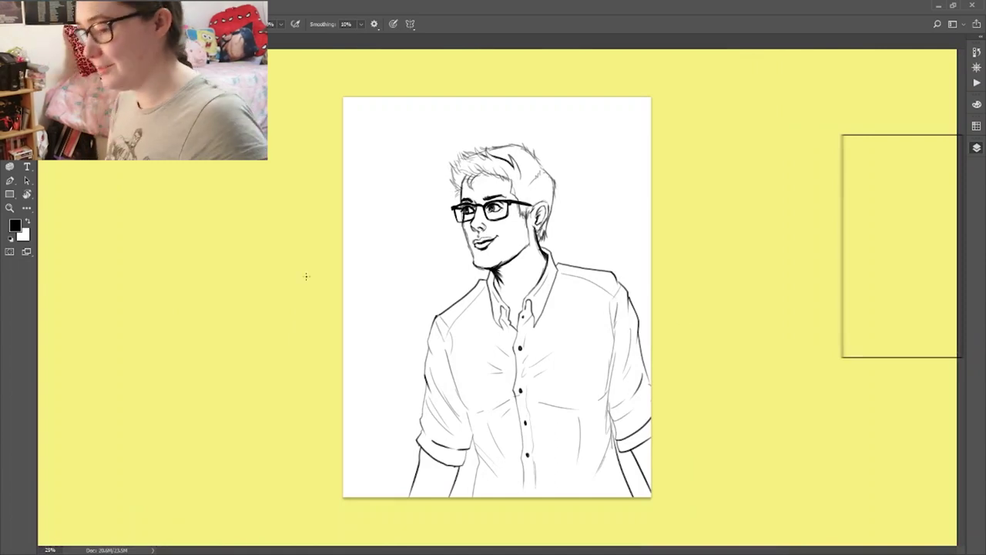
key(z)
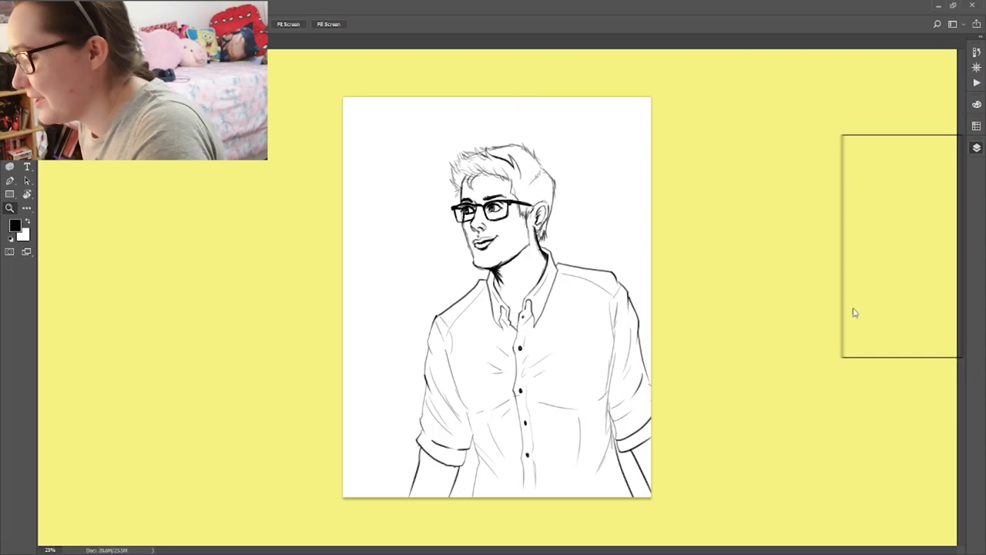
click(845, 235)
click(845, 234)
click(856, 209)
click(855, 209)
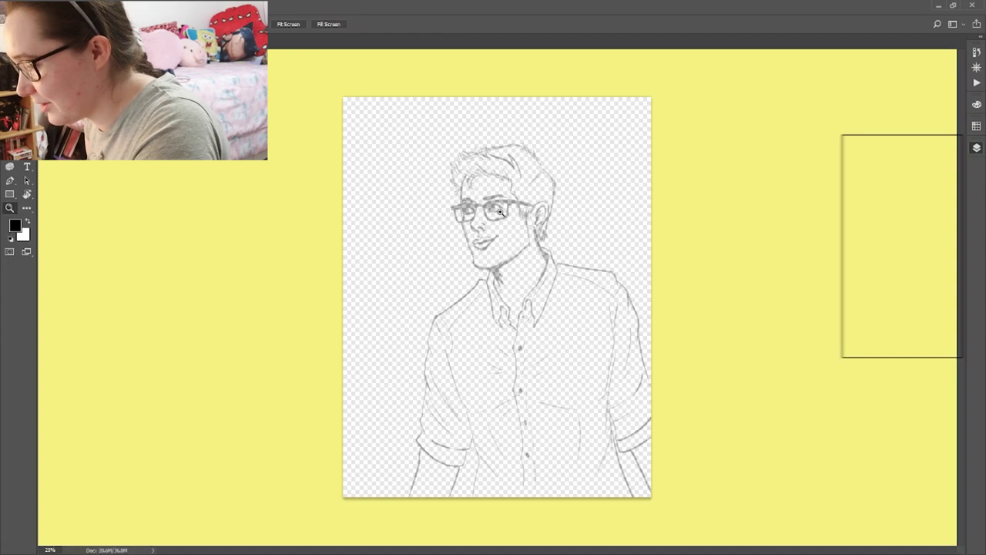
Step: Ink the far contour of the face in black from the forehead past the brow and cheek to the chin
click(506, 216)
click(482, 207)
click(478, 204)
scroll(475, 204, up, 1)
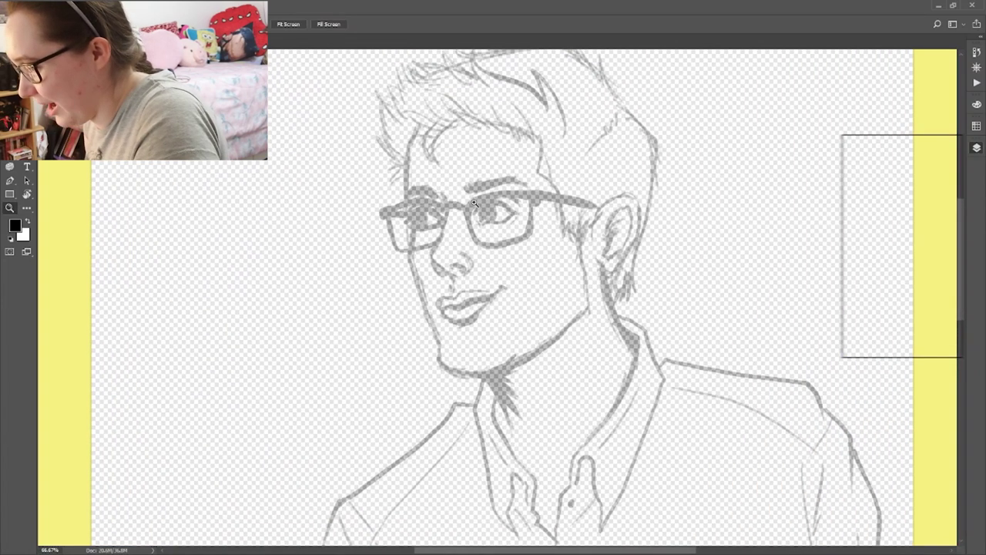
drag(564, 263, 563, 333)
key(b)
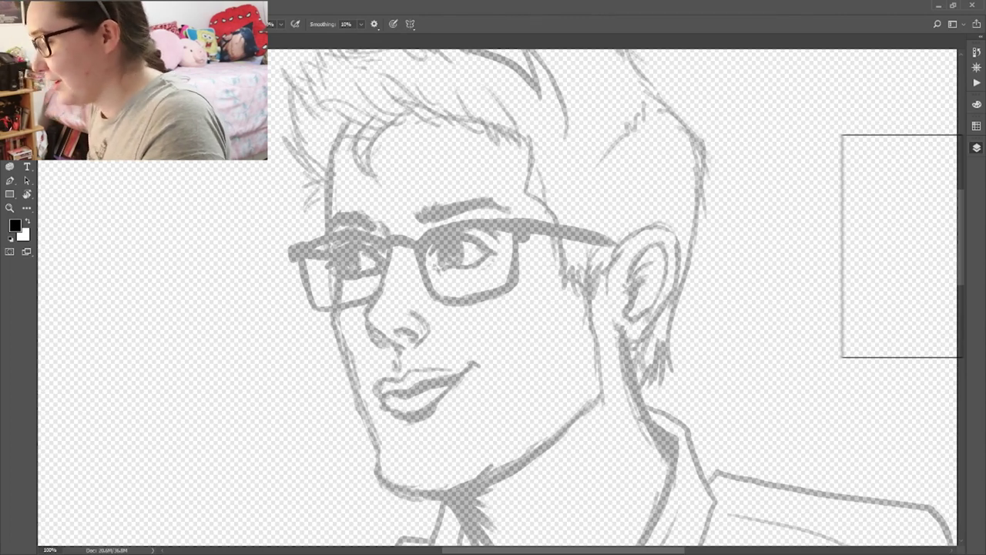
mouse_move(350, 122)
mouse_down()
mouse_move(329, 229)
mouse_move(334, 151)
mouse_move(329, 196)
mouse_up()
key(ctrl+z)
key(ctrl+z)
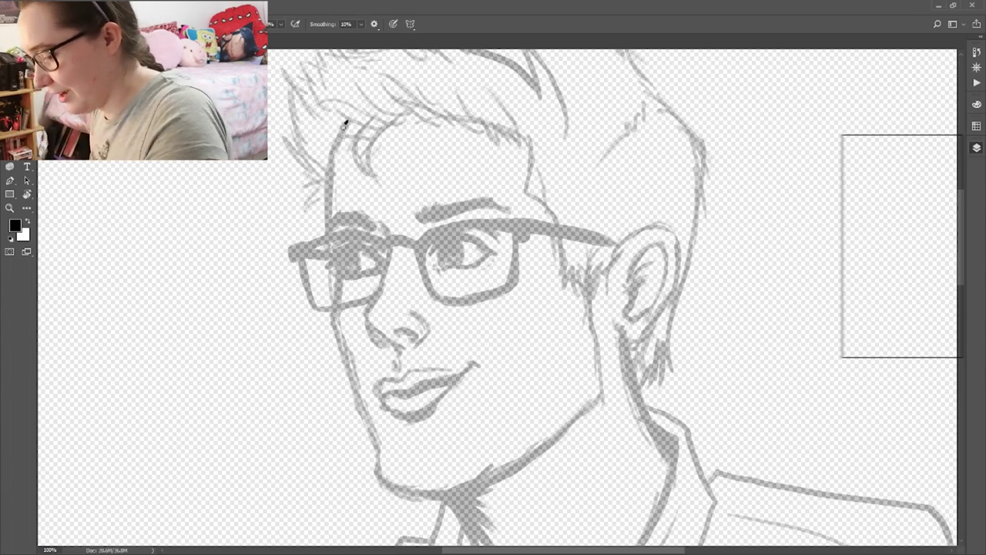
drag(346, 124, 351, 202)
key(ctrl+z)
mouse_move(350, 115)
mouse_down()
mouse_move(327, 193)
mouse_move(330, 316)
mouse_up()
key(ctrl+z)
mouse_move(331, 264)
mouse_down()
mouse_move(332, 323)
mouse_move(377, 470)
mouse_move(398, 491)
mouse_up()
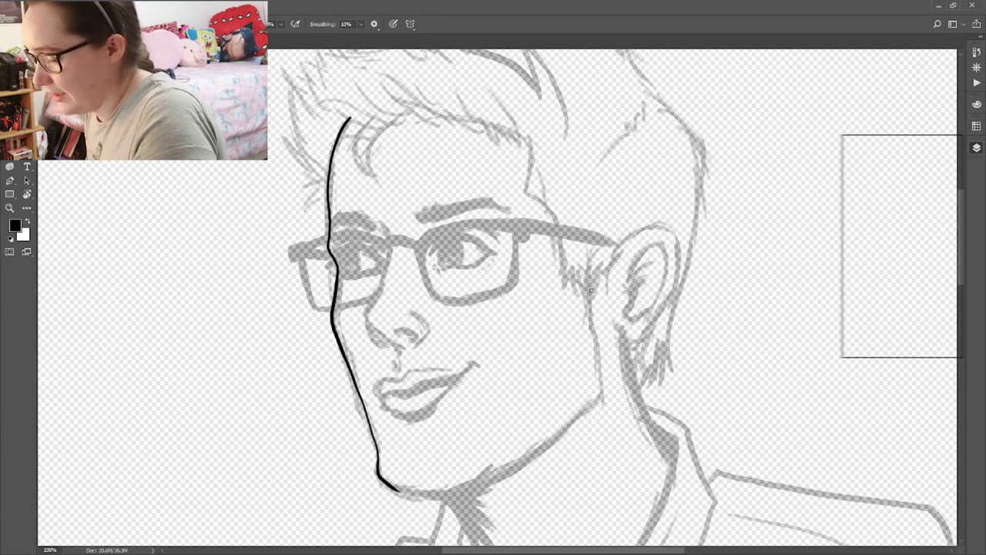
Step: Ink the near jawline from below the ear and join it to the underside of the chin
mouse_move(599, 303)
mouse_down()
mouse_move(600, 401)
mouse_move(556, 441)
mouse_move(477, 481)
mouse_move(414, 494)
mouse_move(484, 486)
mouse_up()
key(ctrl+z)
key(ctrl+z)
mouse_move(397, 490)
mouse_down()
mouse_move(434, 498)
mouse_move(592, 408)
mouse_move(597, 416)
mouse_move(479, 484)
mouse_up()
key(ctrl+z)
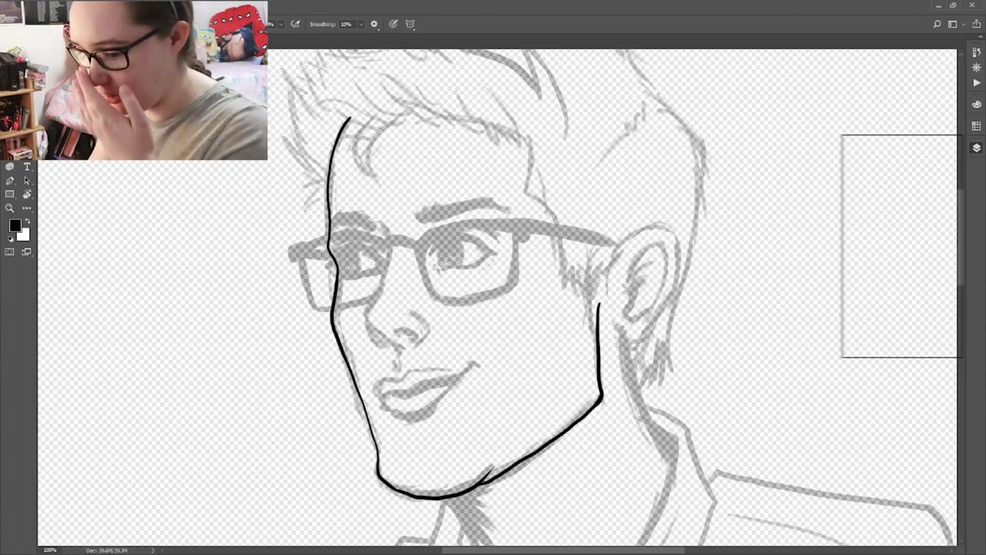
Step: Ink the ear's outer rim and lobe and add the curved inner folds
mouse_move(608, 279)
mouse_down()
mouse_move(671, 232)
mouse_move(655, 216)
mouse_move(679, 284)
mouse_move(617, 330)
mouse_up()
key(ctrl+z)
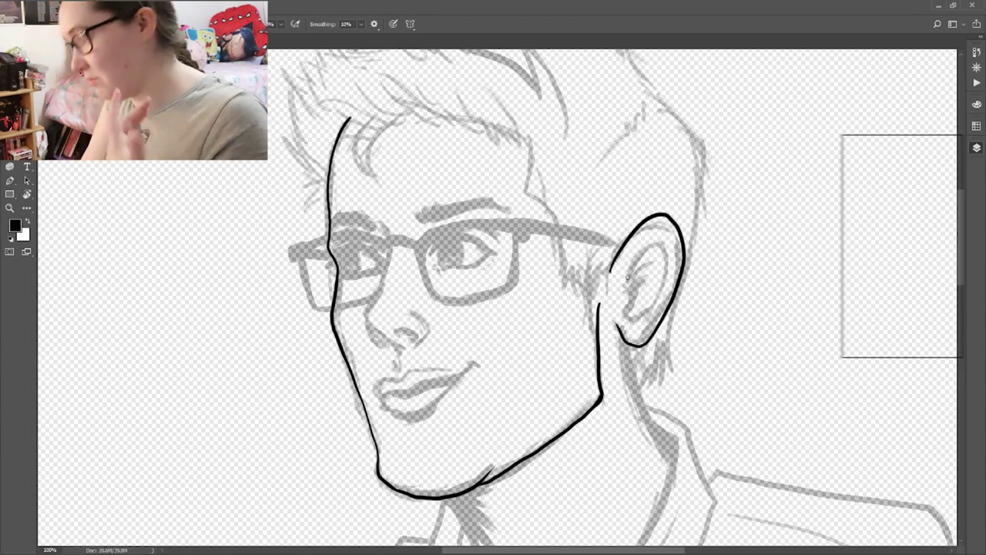
drag(619, 290, 633, 319)
mouse_move(622, 280)
mouse_down()
mouse_move(666, 252)
mouse_move(651, 311)
mouse_up()
drag(644, 260, 655, 272)
drag(620, 290, 650, 279)
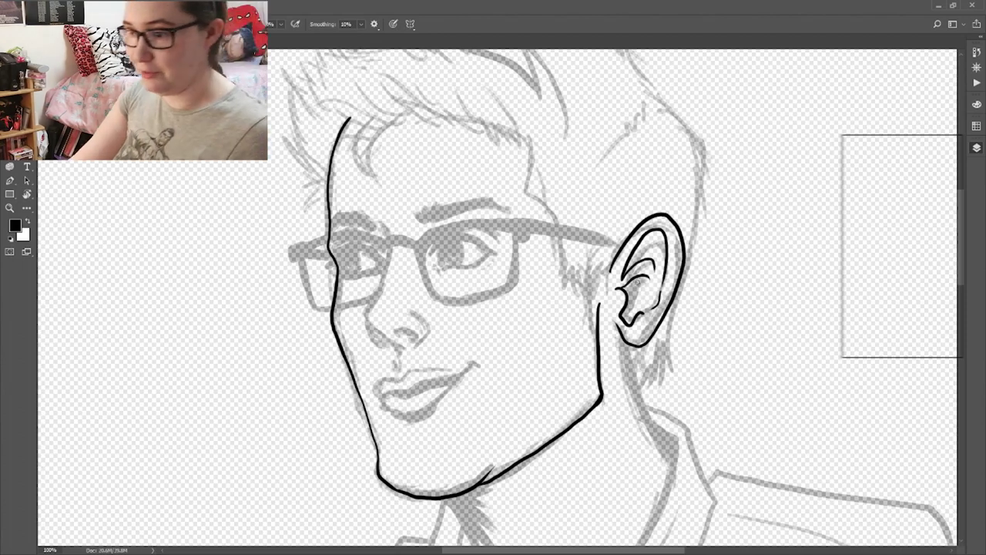
drag(652, 248, 630, 261)
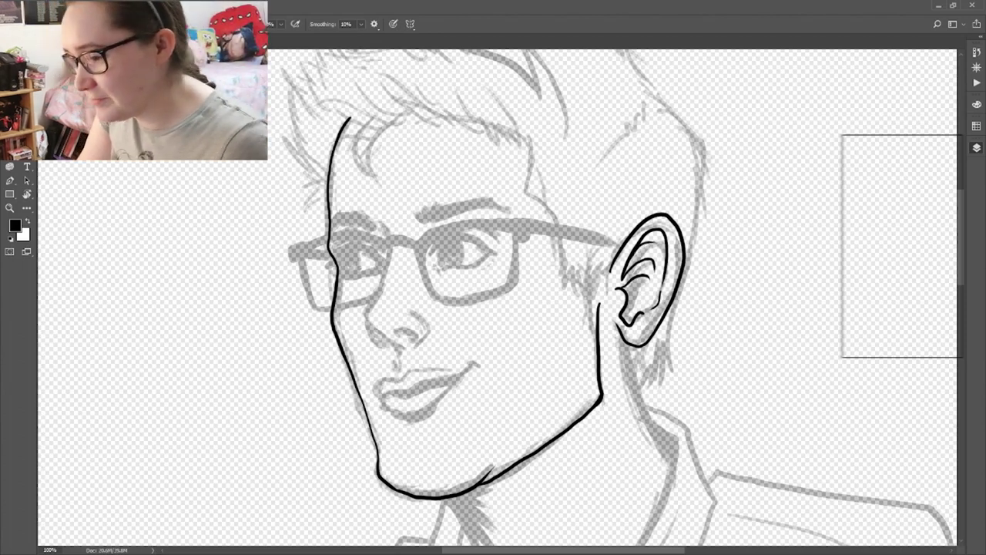
Step: Ink the jagged sideburn in front of the ear and the hairline up past the temple
mouse_move(530, 194)
mouse_down()
mouse_move(564, 264)
mouse_move(559, 293)
mouse_move(571, 309)
mouse_move(610, 279)
mouse_up()
mouse_move(530, 193)
mouse_down()
mouse_move(528, 149)
mouse_move(467, 103)
mouse_up()
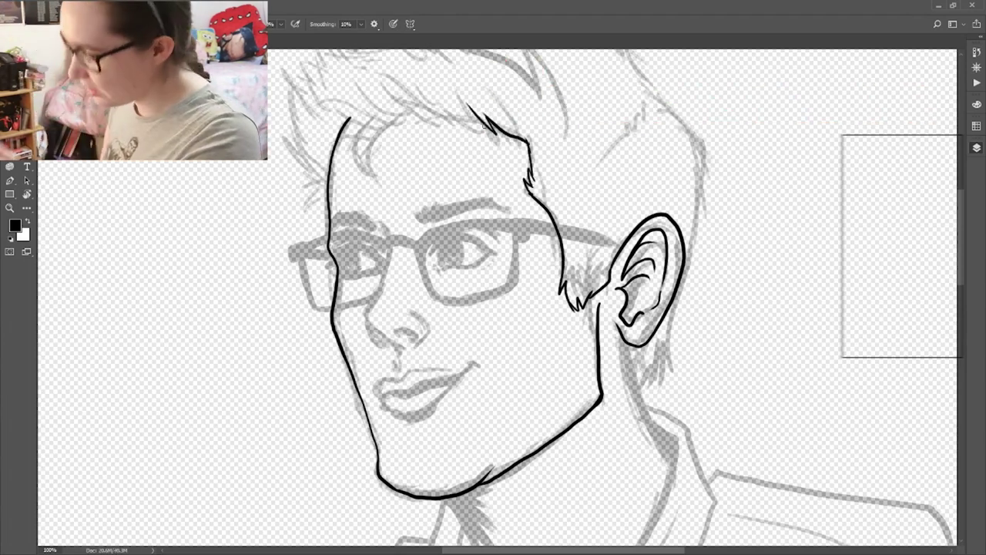
drag(487, 139, 399, 77)
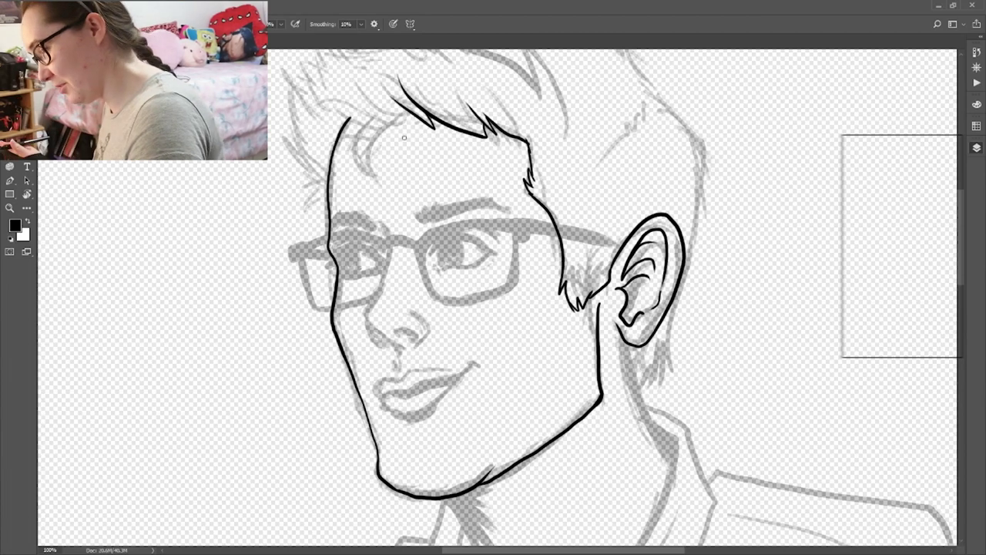
key(ctrl+z)
key(ctrl+z)
mouse_move(407, 114)
mouse_down()
mouse_move(369, 108)
mouse_move(371, 201)
mouse_move(379, 176)
mouse_move(372, 199)
mouse_up()
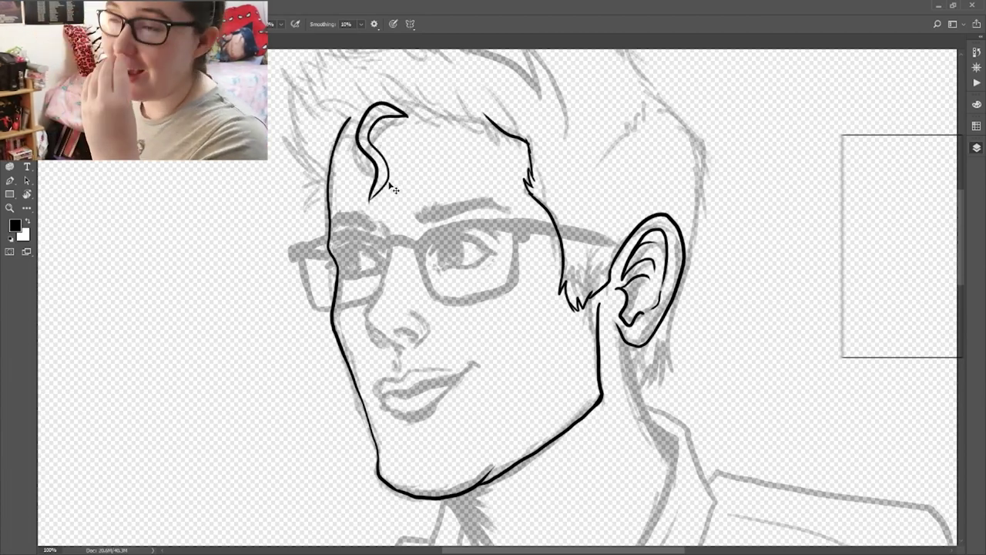
key(ctrl+z)
key(ctrl+z)
mouse_move(404, 100)
mouse_down()
mouse_move(359, 197)
mouse_move(379, 184)
mouse_up()
key(ctrl+z)
key(ctrl+z)
Step: Ink a thin curl falling over the forehead and a spiky hairline from it to the near temple
drag(407, 103, 370, 192)
drag(370, 118, 417, 120)
drag(415, 117, 495, 132)
Step: Ink the pointed lock above the temple, the spiky top of the fringe and the hair's front outline down to the forehead
scroll(555, 369, up, 1)
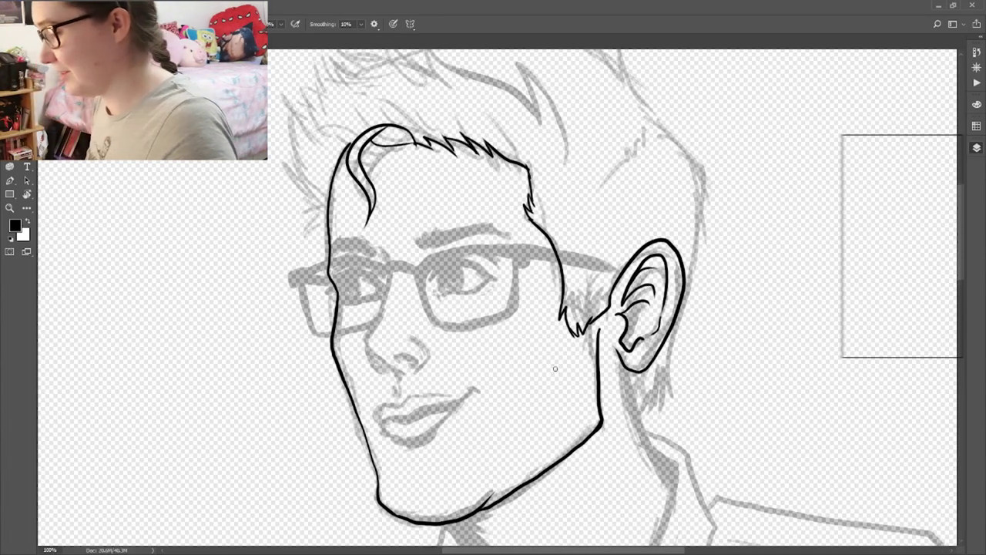
scroll(554, 368, up, 1)
drag(557, 195, 542, 150)
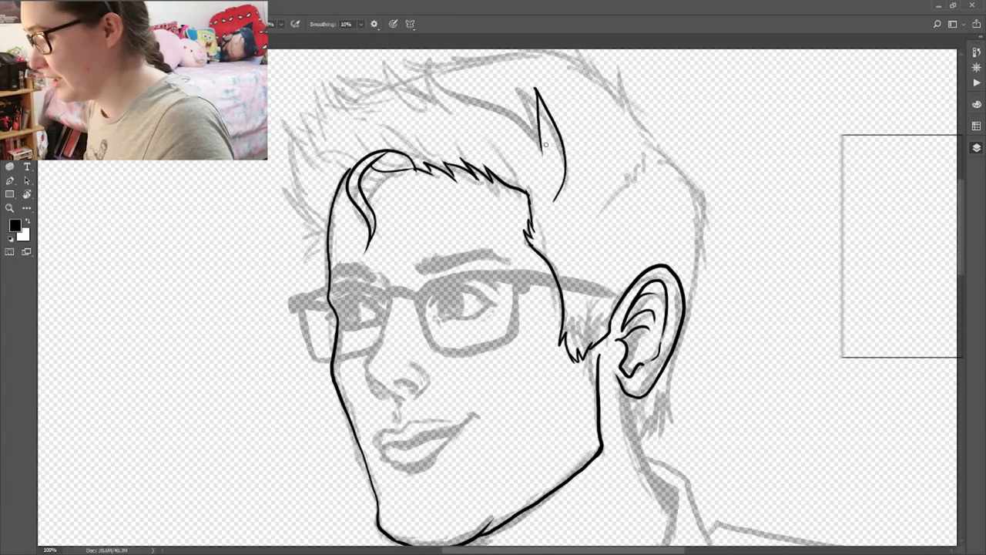
drag(441, 59, 524, 121)
mouse_move(416, 51)
mouse_down()
mouse_move(425, 91)
mouse_move(370, 74)
mouse_up()
drag(360, 54, 384, 88)
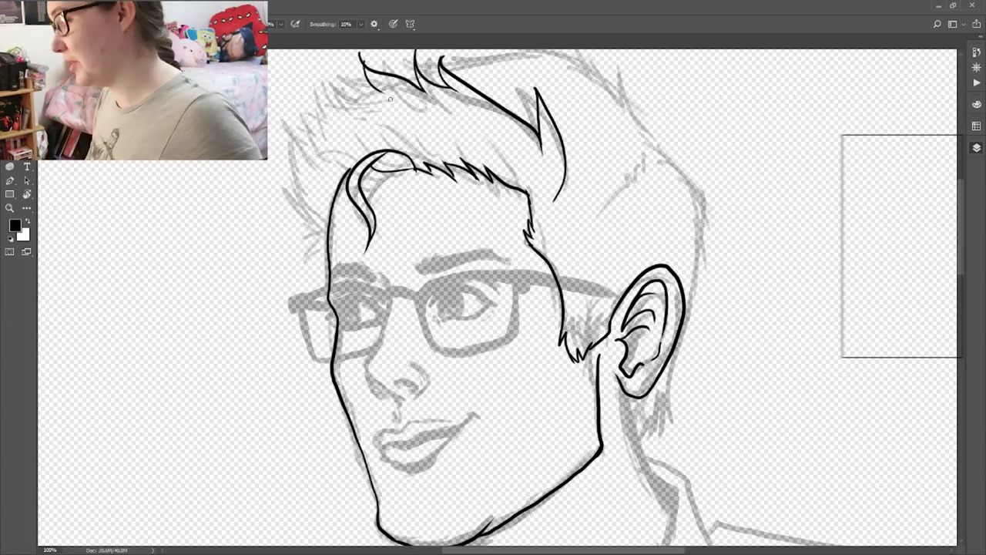
key(ctrl+z)
mouse_move(359, 53)
mouse_down()
mouse_move(367, 80)
mouse_move(309, 67)
mouse_up()
mouse_move(308, 66)
mouse_down()
mouse_move(344, 90)
mouse_move(279, 115)
mouse_move(298, 217)
mouse_move(313, 256)
mouse_move(329, 257)
mouse_up()
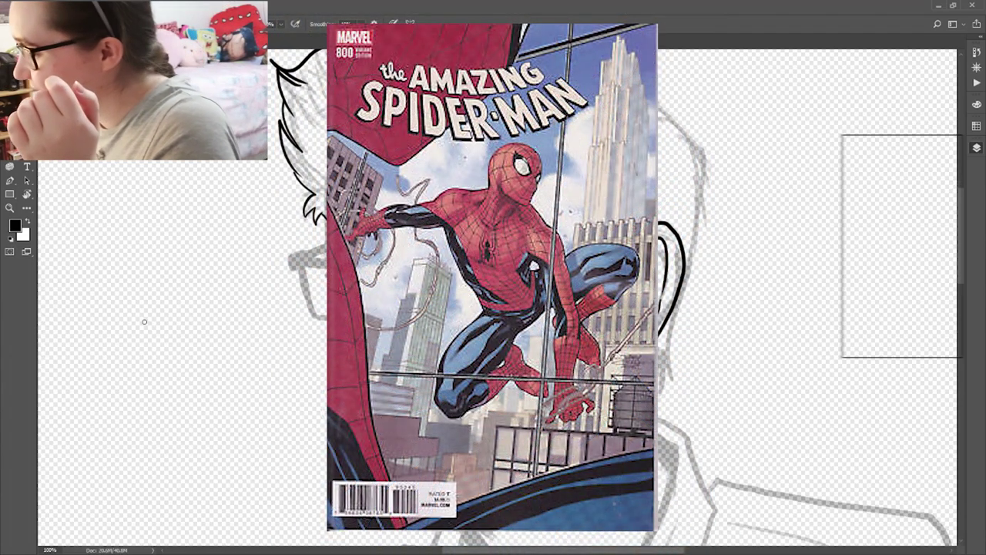
Step: Ink the back of the neck below the ear and a curved throat line under the chin
scroll(145, 322, down, 3)
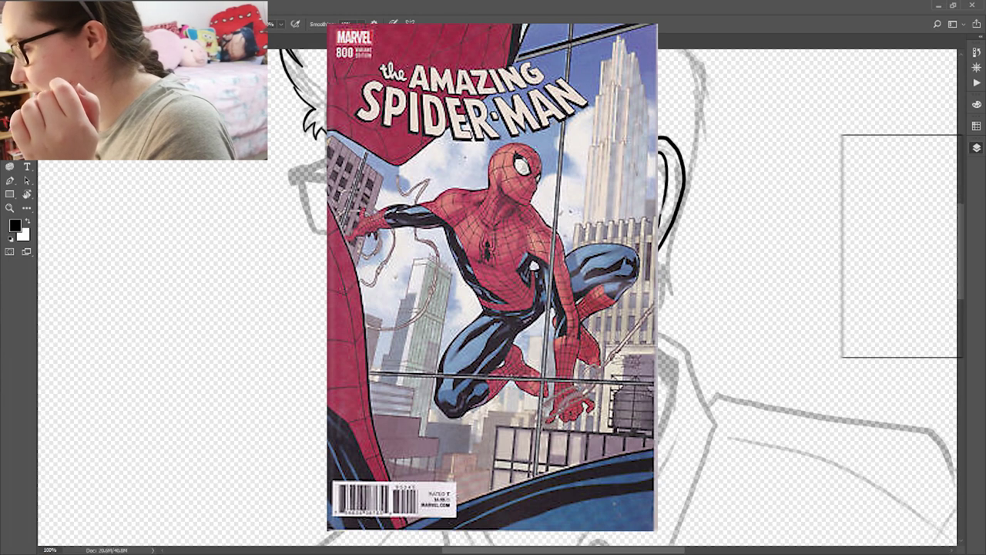
drag(632, 270, 667, 382)
drag(437, 423, 493, 505)
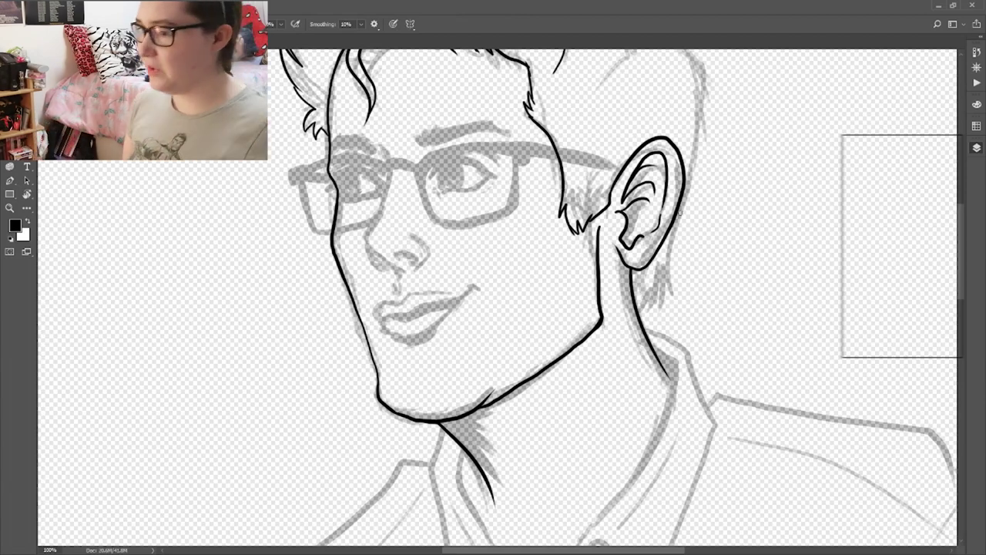
Step: Ink the hair outline over the crown and down to the nape, and add loose strands inside the hair
scroll(672, 283, up, 5)
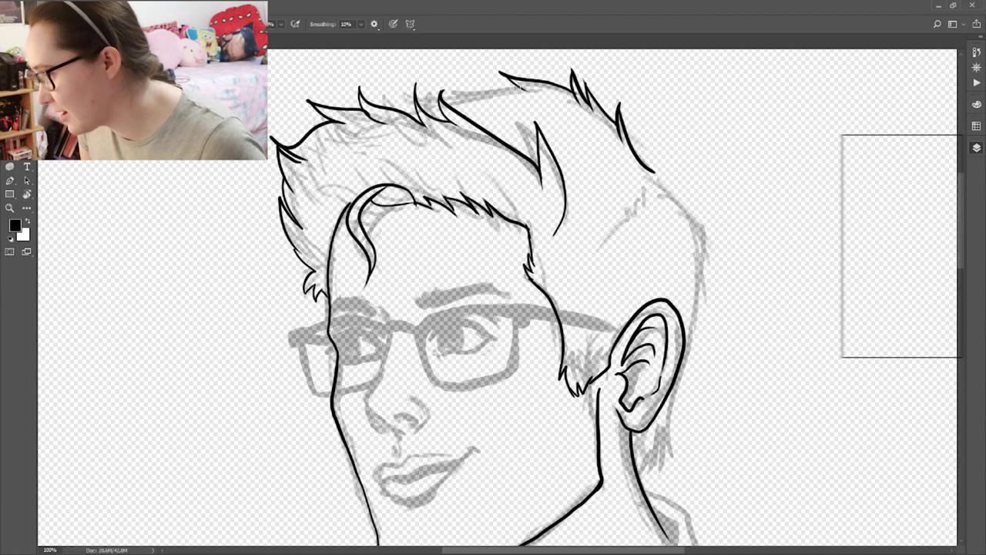
drag(441, 99, 392, 109)
key(ctrl+z)
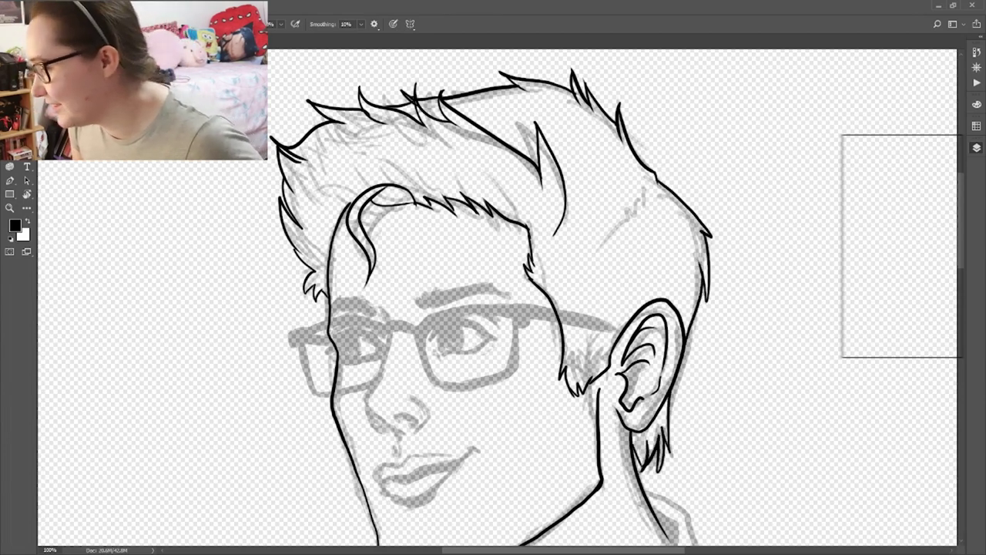
drag(614, 224, 604, 233)
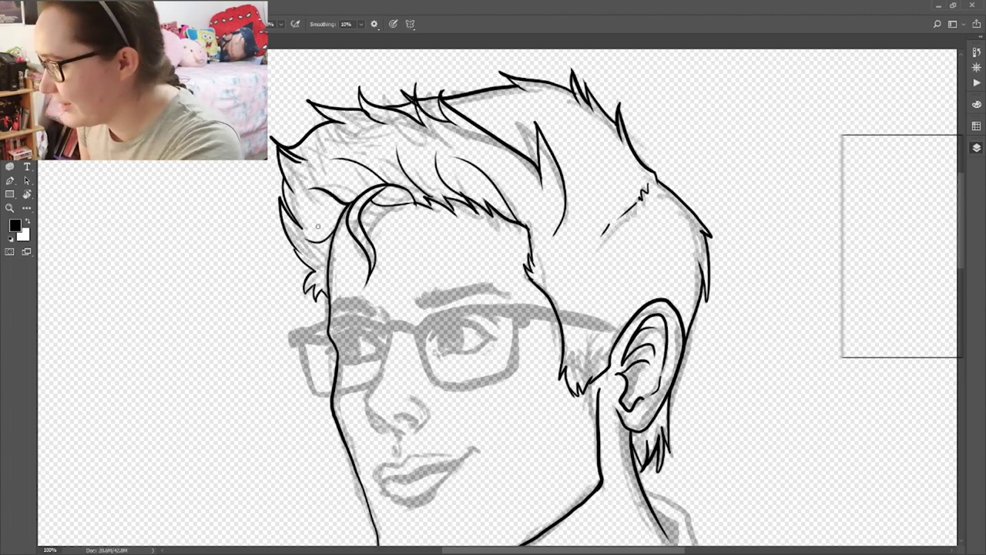
Step: Ink the nose from the bridge down to the tip and nostril
scroll(621, 205, down, 3)
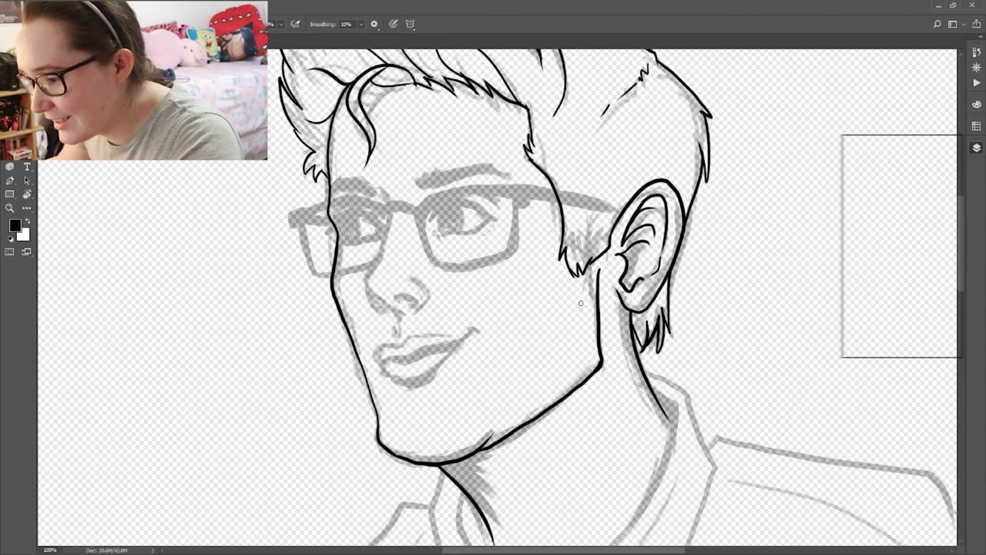
scroll(631, 257, down, 1)
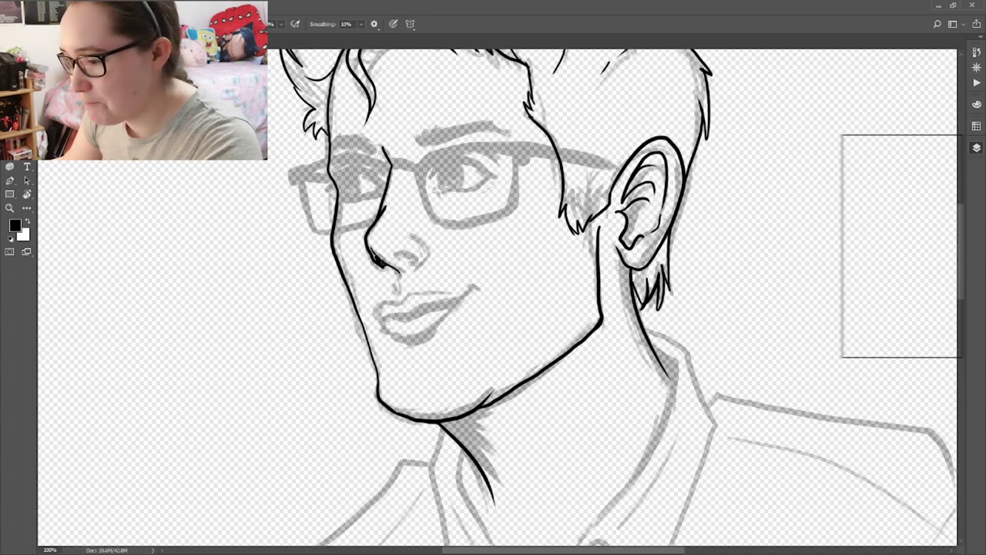
drag(395, 258, 414, 263)
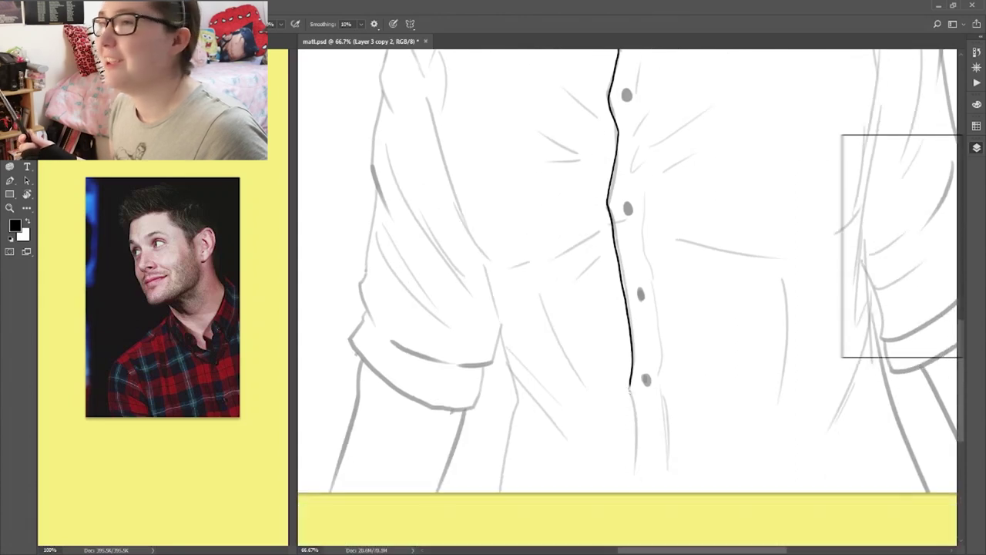
Step: Ink the lower part of both button placket edges down to the shirt's bottom
drag(631, 387, 641, 480)
drag(660, 370, 680, 491)
drag(646, 200, 662, 369)
Step: Ink the shirt buttons and the short fabric folds radiating from the placket across the chest
scroll(616, 418, up, 2)
drag(639, 143, 637, 169)
drag(649, 186, 636, 210)
drag(639, 220, 646, 238)
mouse_move(695, 191)
mouse_down()
mouse_move(650, 224)
mouse_move(663, 255)
mouse_up()
drag(666, 313, 782, 331)
scroll(744, 288, up, 2)
drag(635, 155, 641, 171)
drag(551, 78, 568, 112)
drag(581, 161, 596, 190)
drag(627, 234, 627, 246)
Step: Ink the shoulder, outer sleeve edge, armhole seam and yoke seam on the drawing's left side
scroll(633, 87, up, 3)
drag(538, 150, 397, 253)
mouse_move(397, 253)
mouse_down()
mouse_move(390, 353)
mouse_move(370, 399)
mouse_move(387, 455)
mouse_up()
drag(401, 262, 425, 323)
drag(538, 162, 422, 312)
Step: Ink the lower left sleeve, its rolled cuff and the outer edge of the forearm below it
scroll(493, 309, down, 6)
drag(378, 211, 365, 342)
mouse_move(365, 342)
mouse_down()
mouse_move(474, 391)
mouse_move(346, 372)
mouse_up()
drag(347, 372, 477, 435)
drag(477, 436, 481, 390)
drag(361, 390, 325, 518)
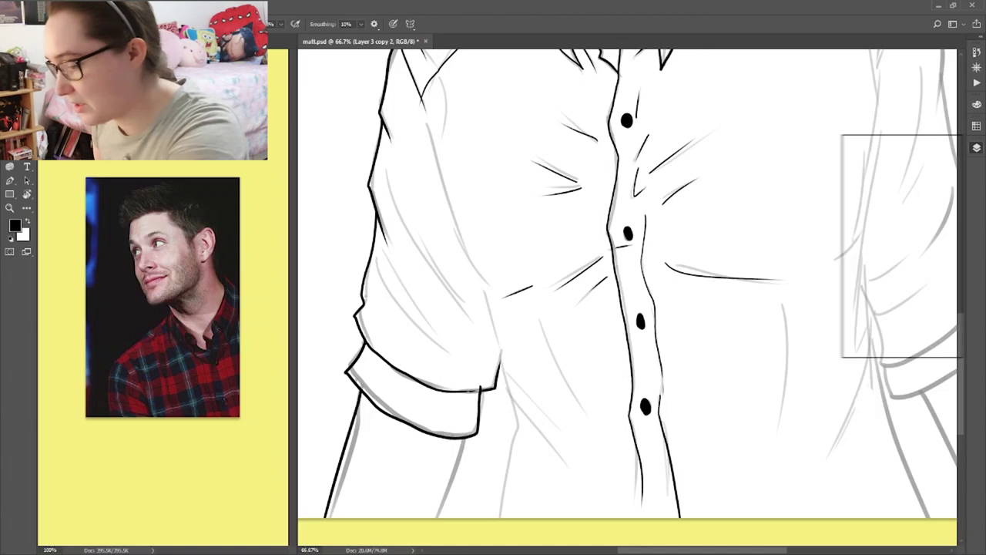
Step: Ink the left sleeve's diagonal folds and inner edge, plus the adjoining side line and folds of the shirt body
drag(385, 162, 461, 299)
drag(384, 251, 458, 356)
drag(415, 248, 465, 313)
drag(377, 258, 451, 367)
drag(412, 116, 516, 333)
mouse_move(485, 295)
mouse_down()
mouse_move(551, 415)
mouse_move(506, 518)
mouse_up()
drag(515, 407, 535, 458)
drag(517, 402, 591, 503)
drag(539, 321, 605, 440)
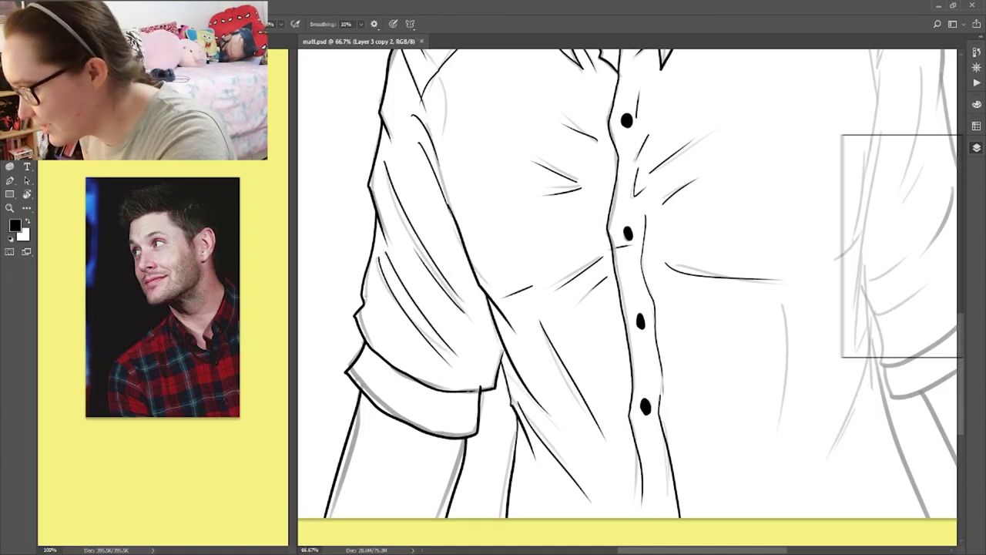
Step: Ink the vertical fold on the right half of the shirt front and the long edge beside the right arm
scroll(629, 293, right, 5)
drag(599, 300, 568, 415)
drag(681, 328, 733, 518)
drag(683, 355, 645, 487)
scroll(628, 293, up, 5)
key(ctrl+z)
Step: Ink the right shoulder line and the outer edge of the right sleeve
mouse_move(531, 96)
mouse_down()
mouse_move(643, 110)
mouse_move(705, 162)
mouse_up()
drag(696, 139, 725, 253)
drag(724, 184, 748, 360)
drag(755, 304, 786, 407)
Step: Ink the diagonal and vertical folds of the right sleeve, the armpit fold and the right shoulder seam
drag(766, 390, 728, 470)
drag(680, 510, 786, 453)
drag(786, 456, 727, 526)
drag(731, 259, 716, 403)
drag(721, 333, 708, 406)
drag(696, 202, 684, 282)
drag(544, 126, 630, 150)
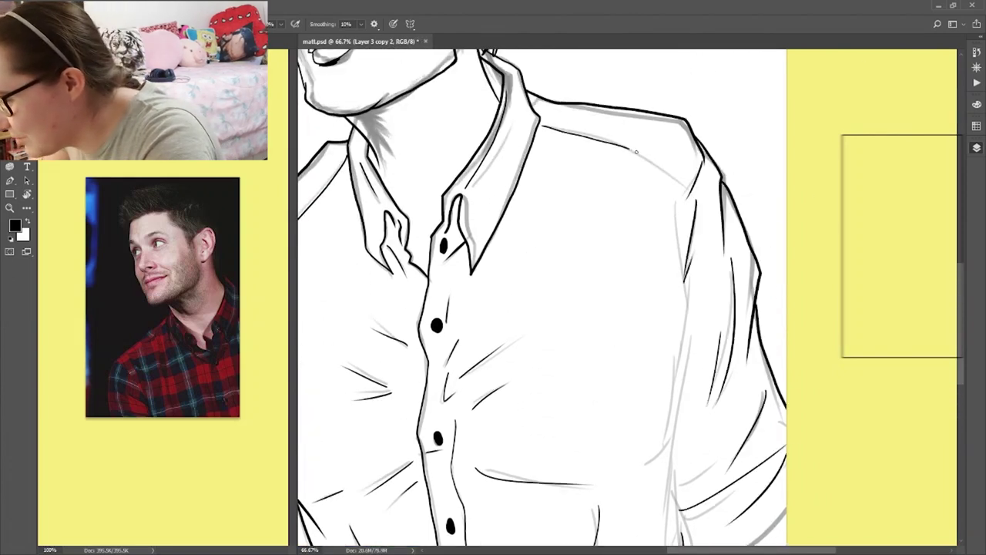
Step: Ink the right side line of the shirt body, the right sleeve's rolled cuff and the forearm below it
scroll(678, 293, down, 3)
drag(685, 176, 655, 364)
mouse_move(693, 467)
mouse_down()
mouse_move(786, 417)
mouse_move(786, 470)
mouse_up()
scroll(736, 303, down, 4)
drag(728, 375, 782, 483)
key(ctrl+minus)
key(ctrl+minus)
key(ctrl+minus)
Step: Hide the faded sketch layers and check the clean line art around the face and collar
click(854, 296)
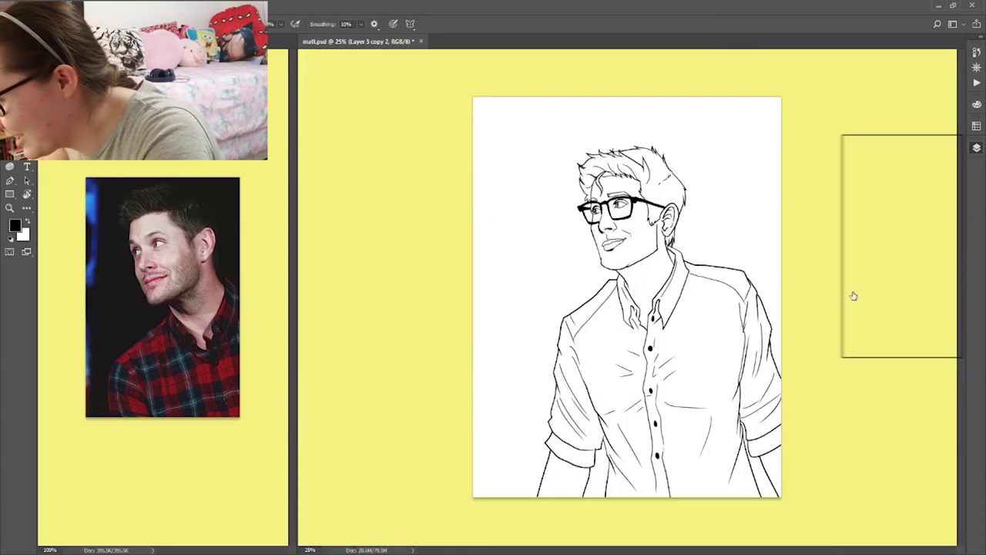
click(10, 208)
click(635, 235)
click(636, 234)
click(636, 234)
click(902, 241)
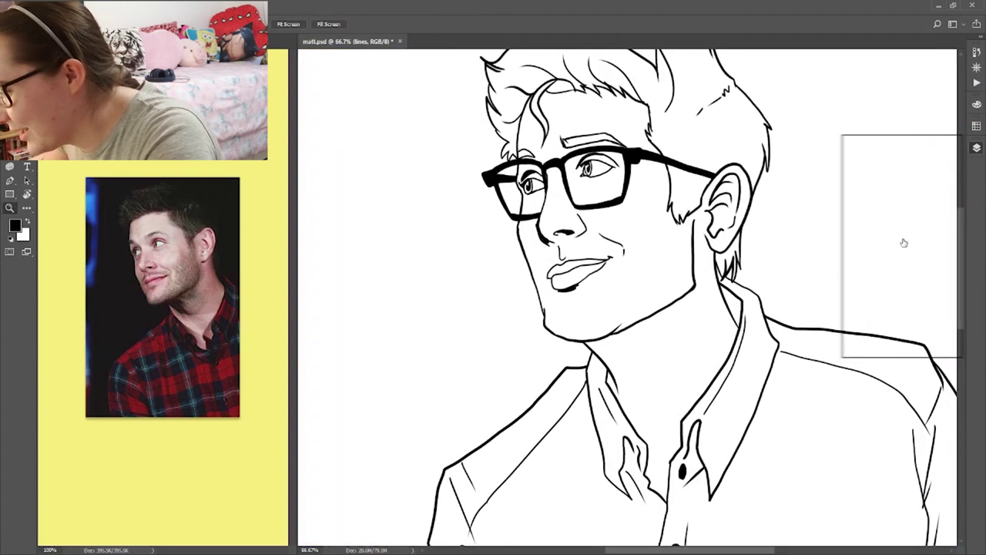
click(851, 238)
click(852, 238)
click(889, 228)
click(896, 265)
Step: Group the line art layers and name the group "lines"
click(914, 221)
shift+click(922, 343)
click(919, 352)
double_click(887, 203)
text(lines)
key(Return)
Step: Gather the leftover sketch layers under the name "scraps" and keep them hidden
click(920, 319)
shift+click(921, 339)
click(931, 352)
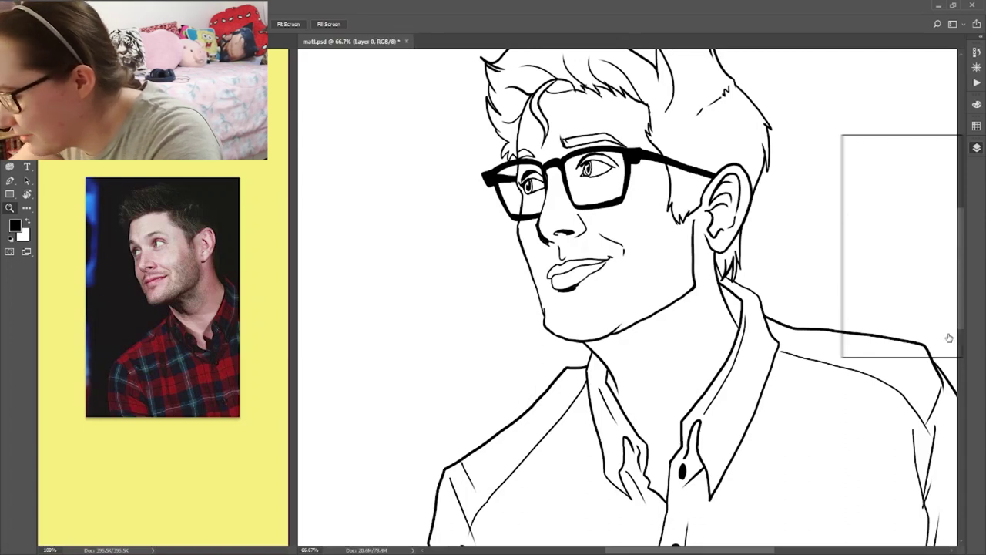
click(901, 292)
click(901, 282)
click(851, 282)
click(852, 282)
scroll(896, 217, up, 1)
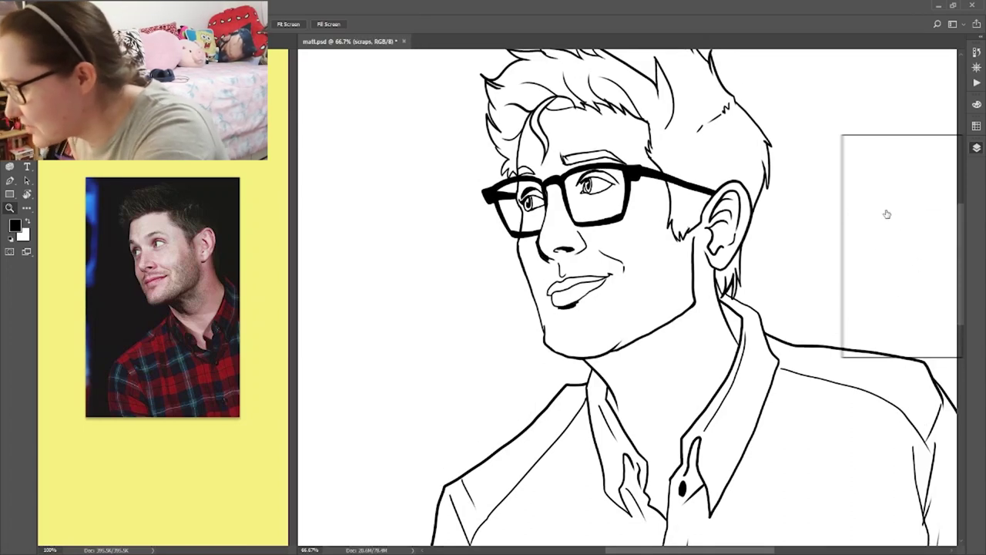
Step: Prepare the "colours" layer group and sample the skin tone from the character in leah.jpg
click(888, 216)
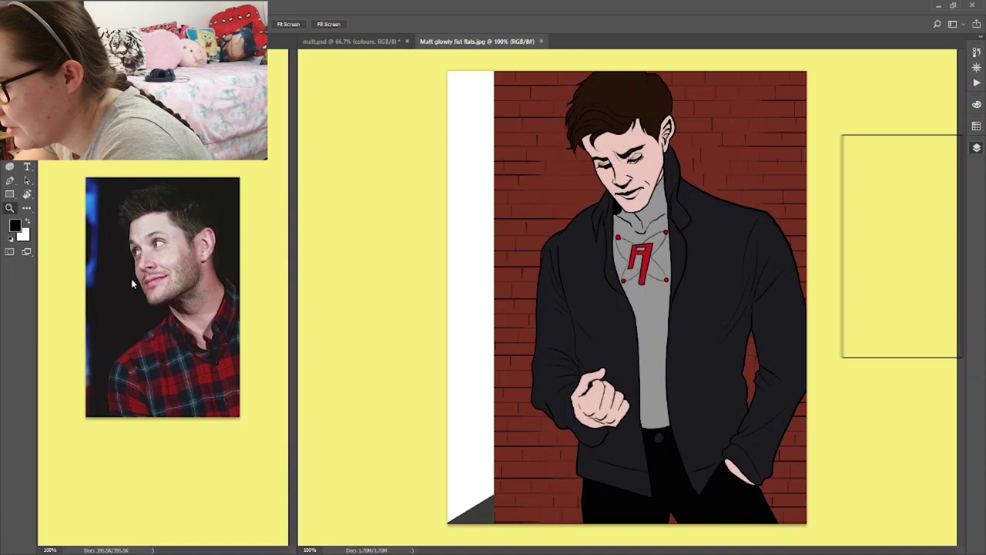
key(i)
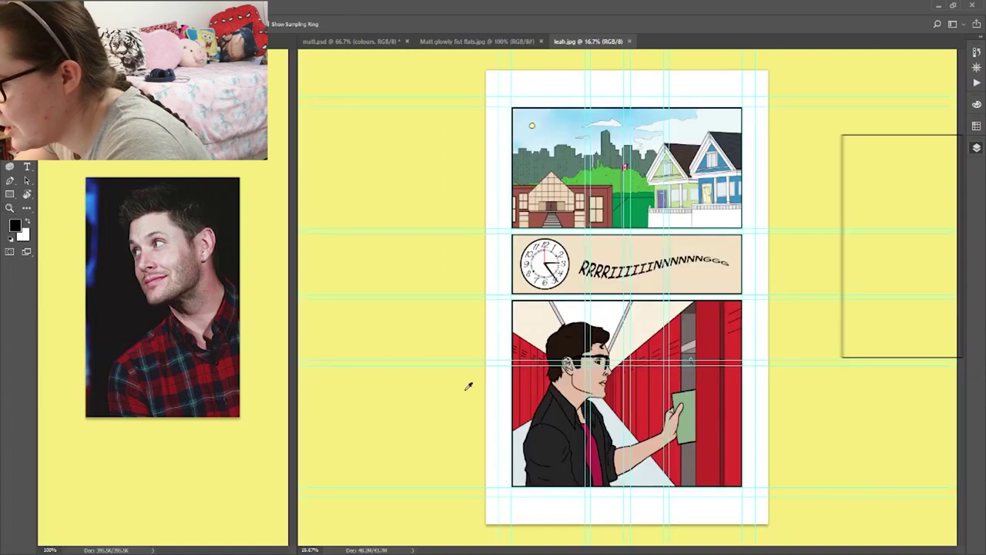
click(582, 382)
Step: Return to matt.psd and select the face, neck and forearm areas within the line art
click(350, 41)
key(w)
click(901, 239)
click(723, 246)
scroll(724, 247, down, 7)
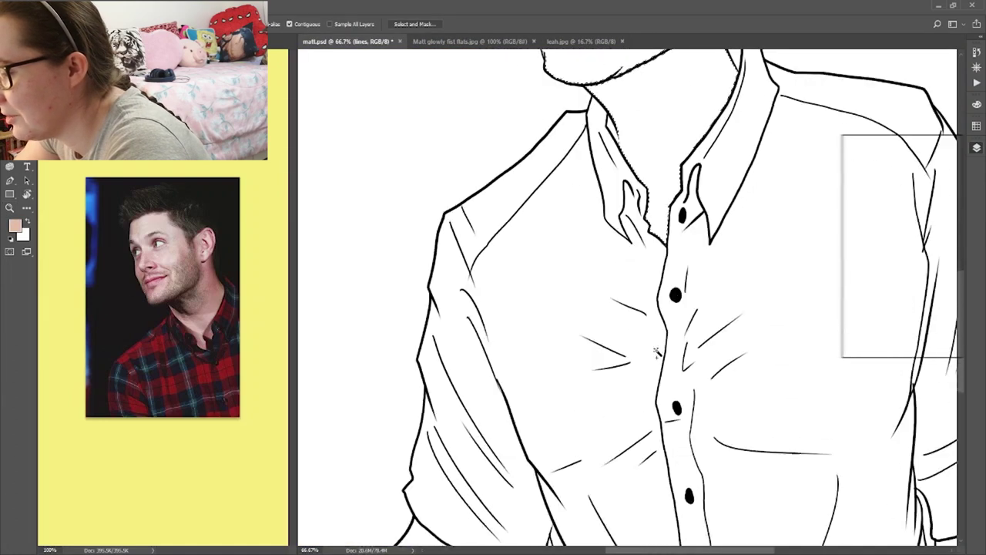
shift+click(447, 418)
scroll(447, 418, right, 4)
shift+click(694, 374)
scroll(696, 376, down, 3)
Step: Fill the selected skin areas with the sampled skin tone on a new layer, and clear the selection
key(g)
click(909, 253)
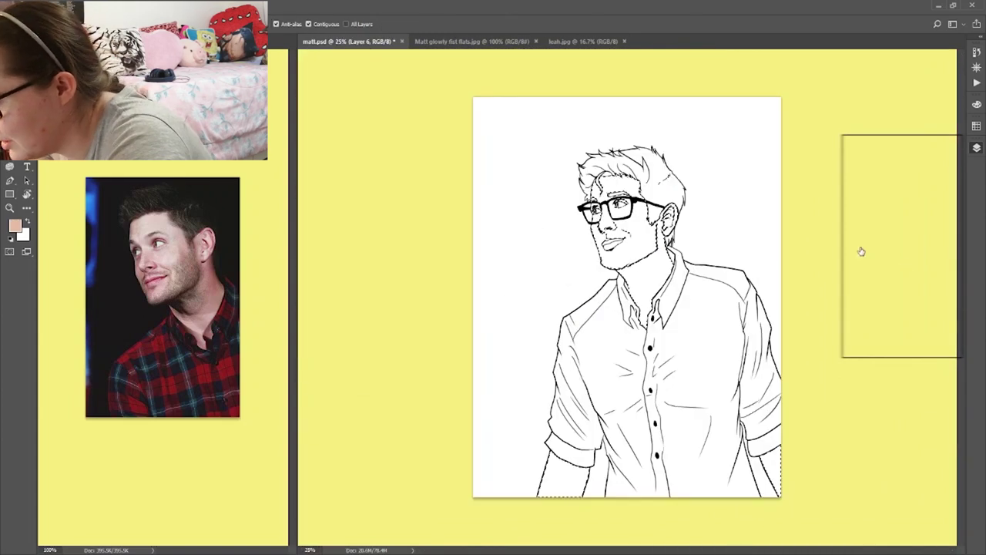
click(634, 245)
key(ctrl+d)
Step: Sample the dark brown hair colour from the character in leah.jpg
key(z)
click(660, 247)
double_click(728, 225)
click(572, 42)
key(i)
click(586, 320)
Step: Select the portrait's hair and eyebrow areas in matt.psd and fill them with dark brown on a new layer
click(370, 42)
key(w)
scroll(655, 146, up, 1)
click(655, 147)
shift+click(540, 174)
shift+click(473, 187)
shift+click(675, 289)
key(g)
click(935, 352)
click(618, 151)
key(ctrl+d)
Step: Brush dark brown into the unfilled slivers along the hair strands and the jagged fringe tips
scroll(619, 151, up, 1)
key(b)
scroll(619, 151, up, 4)
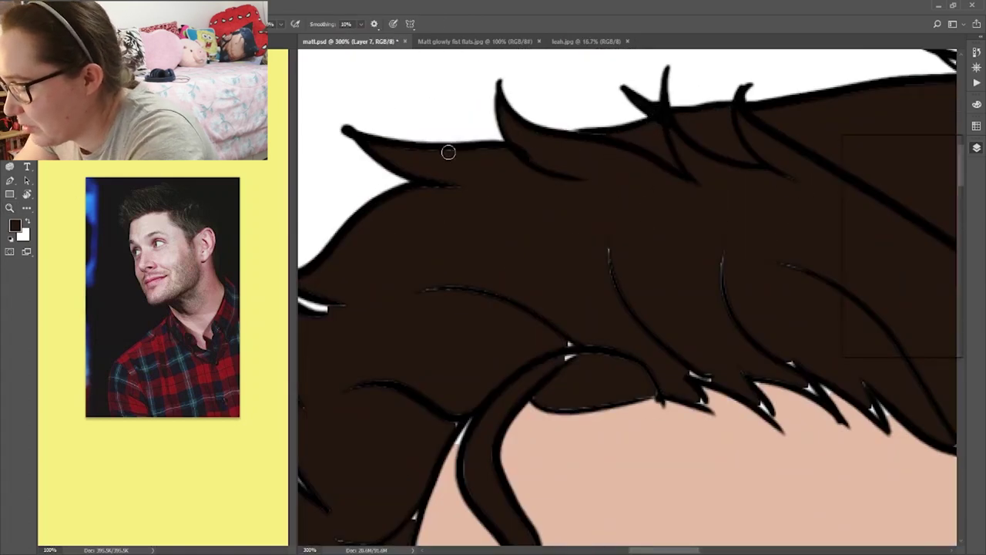
drag(518, 306, 574, 352)
drag(605, 251, 614, 285)
drag(723, 254, 725, 289)
drag(799, 381, 815, 394)
drag(747, 373, 770, 420)
drag(703, 404, 696, 379)
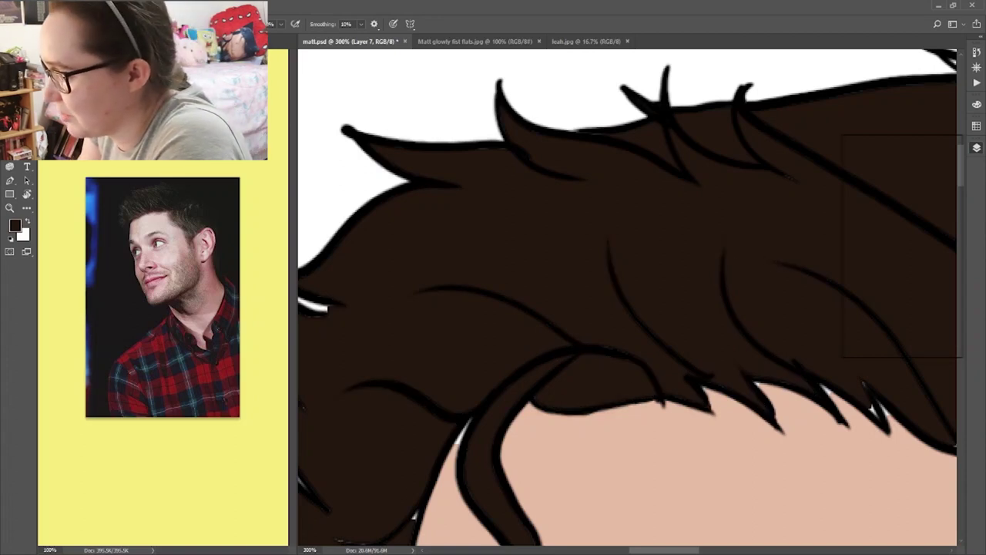
Step: Brush dark brown into the small gaps around the forelock and the ends of the right eyebrow
scroll(573, 447, down, 3)
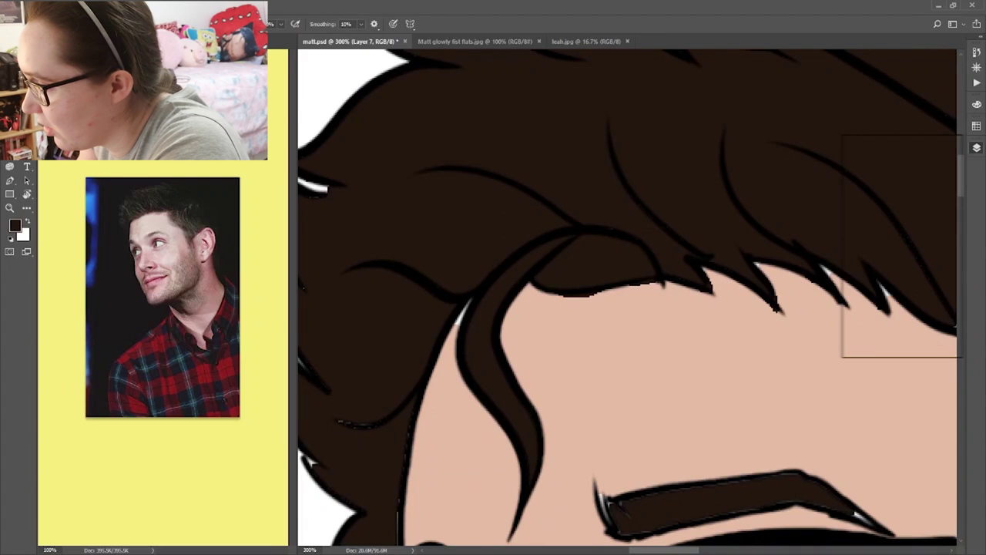
scroll(639, 378, down, 3)
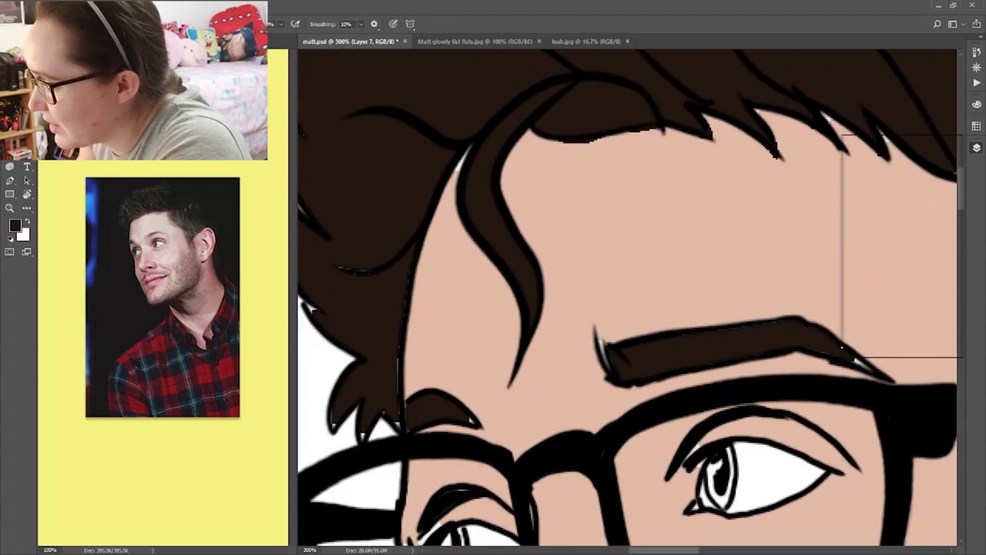
drag(866, 372, 850, 361)
key(ctrl+minus)
key(ctrl+minus)
key(ctrl+minus)
key(ctrl+minus)
key(w)
click(650, 192)
key(ctrl+shift+i)
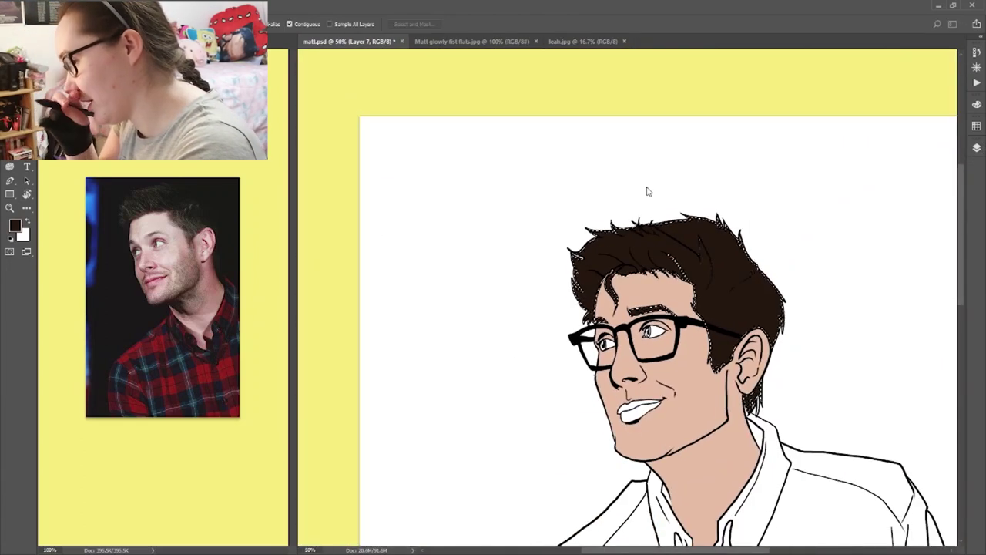
key(ctrl+d)
Step: Erase the stray brown spilling past the tips of the fringe onto the forehead
click(976, 147)
click(940, 352)
key(z)
click(656, 238)
click(656, 238)
click(656, 238)
click(657, 238)
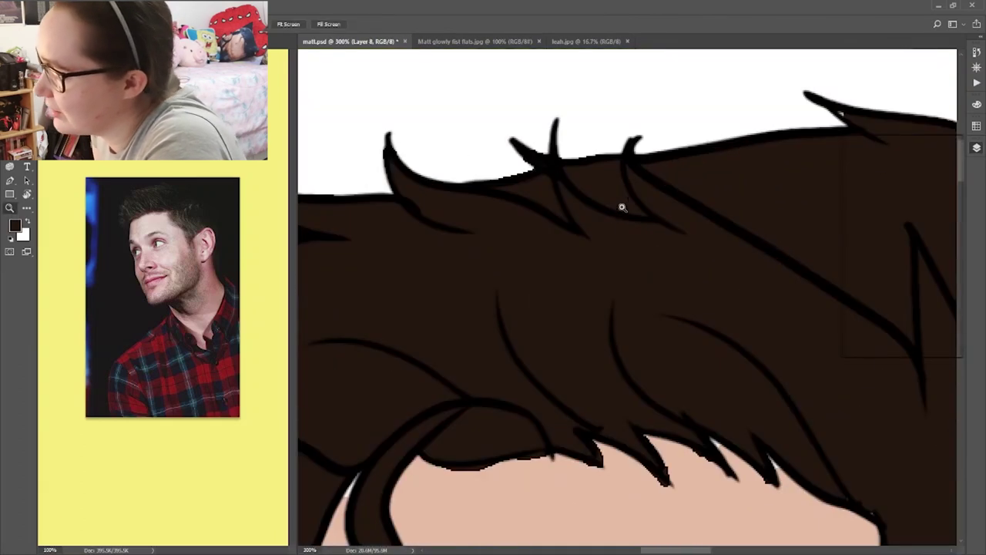
scroll(622, 207, down, 2)
key(e)
drag(678, 368, 665, 381)
Step: Dab dark brown into the remaining gaps in the hair around the temple and sideburn
key(b)
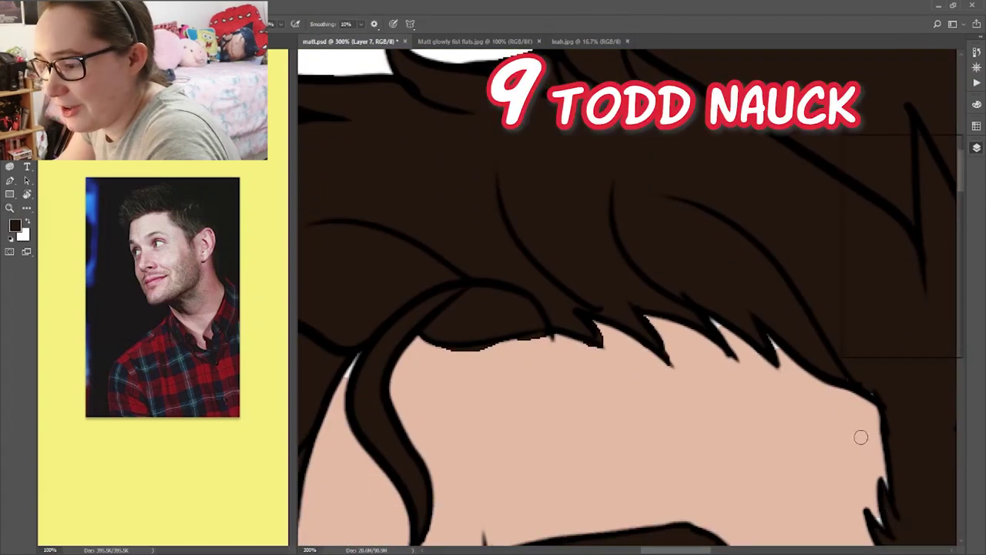
drag(961, 171, 961, 183)
mouse_move(680, 550)
mouse_down()
mouse_move(643, 550)
mouse_move(734, 551)
mouse_up()
click(561, 497)
click(537, 378)
click(508, 175)
scroll(512, 162, up, 1)
scroll(513, 152, down, 1)
scroll(672, 507, down, 4)
scroll(702, 478, down, 1)
drag(903, 279, 905, 307)
click(838, 397)
Step: Check the hair edges behind the ear and crown, and fill the gap in the front tuft with dark brown
scroll(838, 397, down, 3)
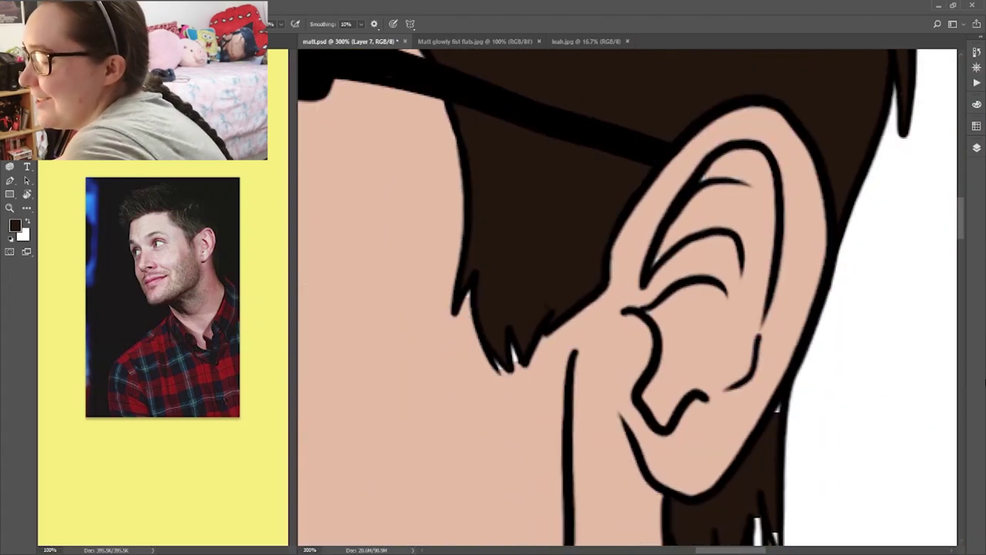
scroll(897, 346, down, 1)
scroll(894, 224, up, 5)
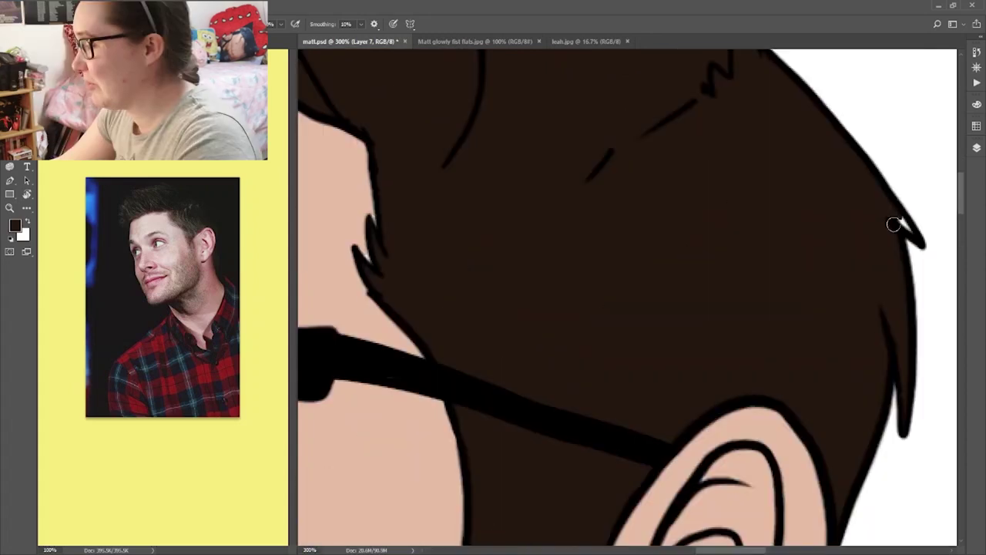
scroll(894, 225, up, 8)
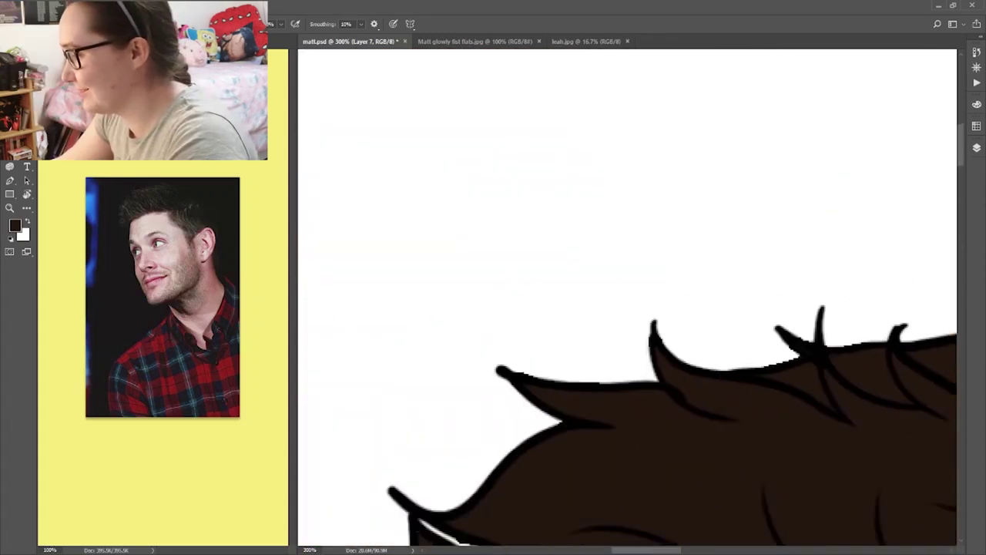
scroll(628, 298, down, 3)
drag(457, 367, 505, 386)
Step: Pick up the skin tone and ready the brush for touching up the skin beside the ear and neck
key(ctrl+minus)
key(ctrl+minus)
key(ctrl+minus)
scroll(628, 298, down, 4)
key(z)
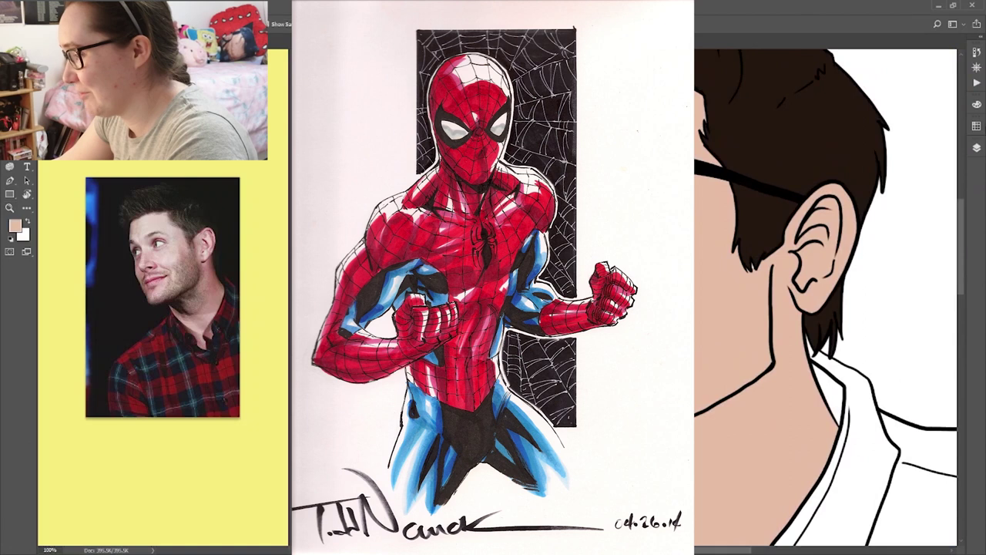
click(976, 147)
key(b)
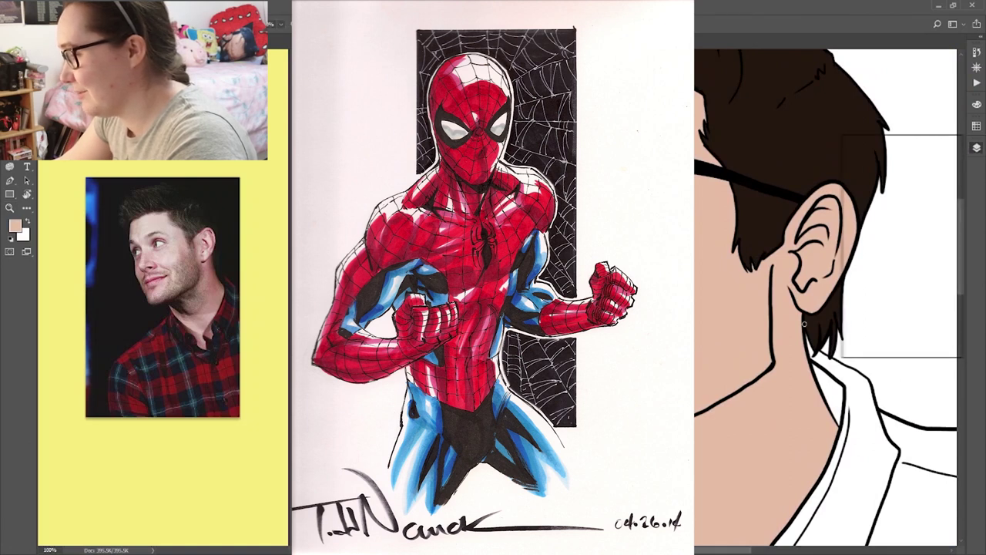
Step: Check the reference illustrations for a lip colour to use on the portrait
scroll(930, 349, down, 6)
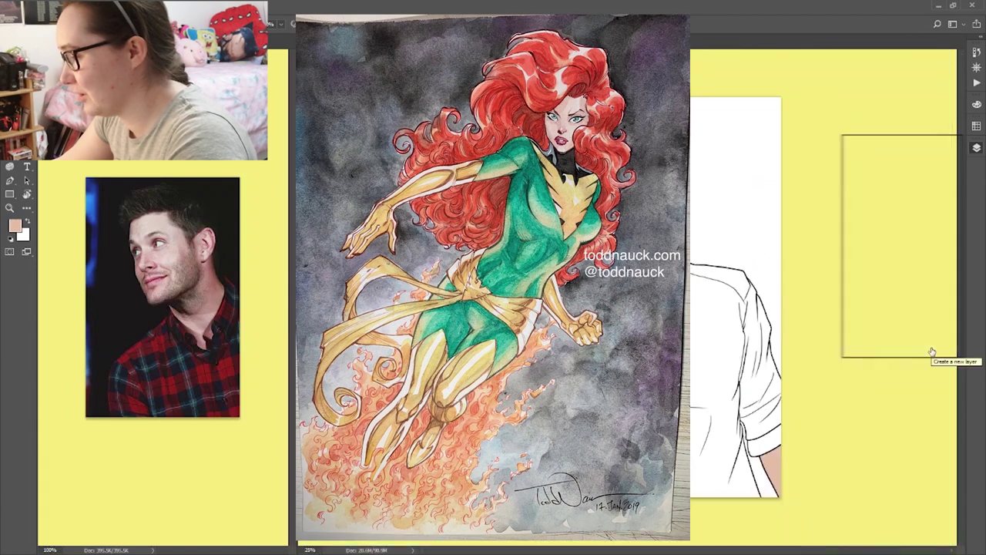
key(ctrl+Tab)
click(10, 208)
key(ctrl+Tab)
click(691, 262)
key(i)
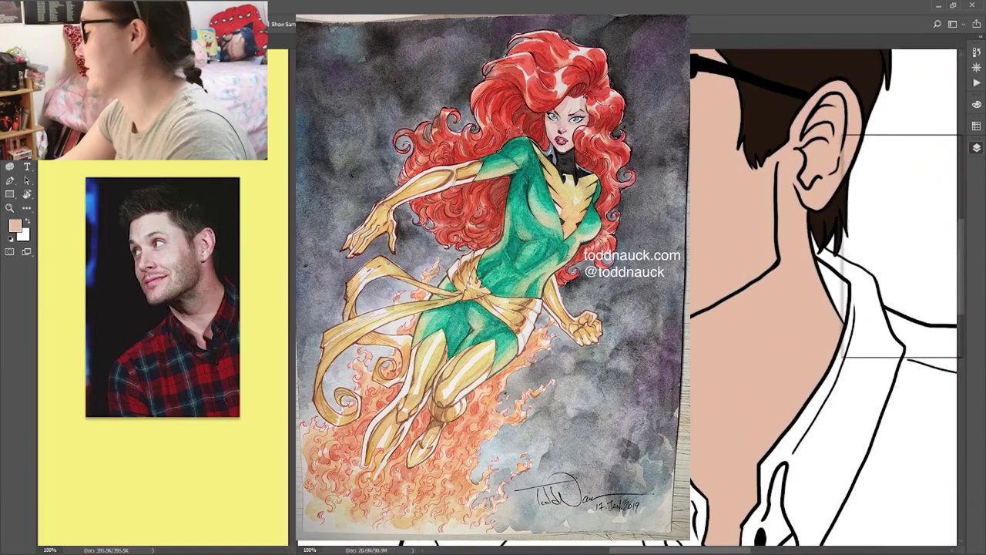
scroll(709, 298, down, 3)
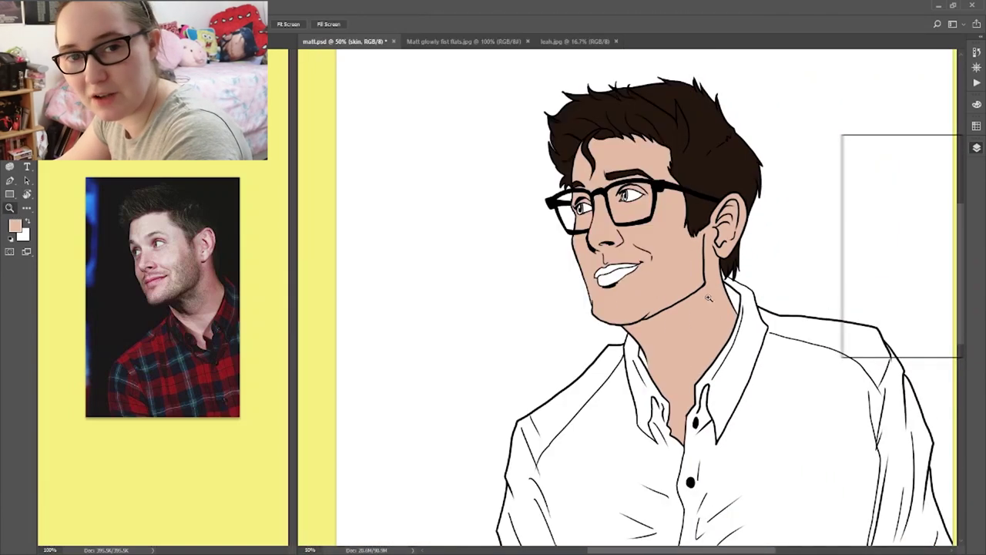
Step: Select the upper and lower lips, fill them with dusky pink, and merge the result into the skin layer
scroll(709, 298, up, 4)
key(w)
click(474, 243)
click(472, 243)
key(ctrl+z)
click(16, 226)
click(494, 239)
scroll(540, 267, up, 3)
key(ctrl+d)
key(b)
key(ctrl+e)
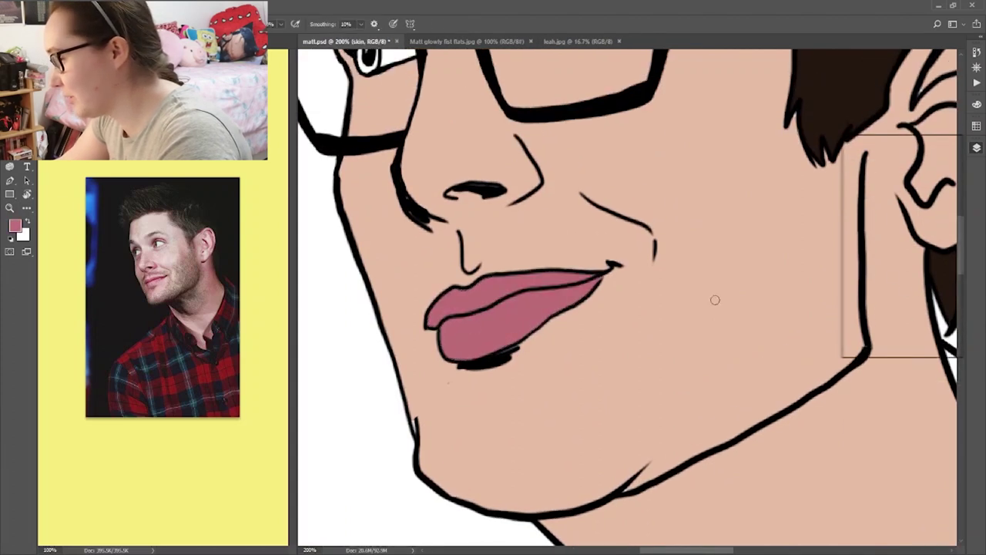
Step: Soften the lip colour with the sampled skin tone on a new layer and merge it into the skin layer
key(i)
click(855, 275)
click(771, 294)
key(b)
mouse_move(593, 276)
mouse_down()
mouse_move(508, 312)
mouse_move(478, 351)
mouse_up()
click(854, 275)
click(898, 275)
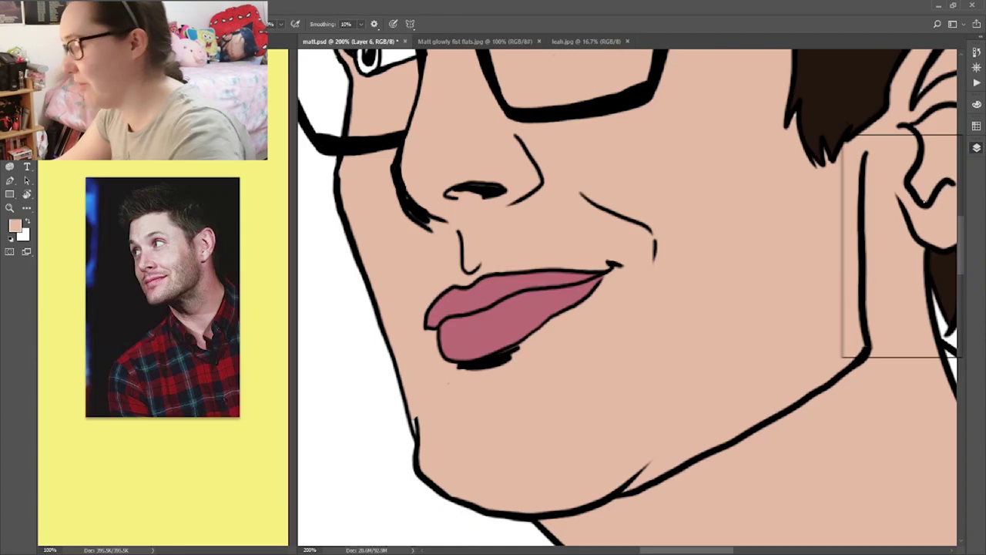
scroll(635, 298, down, 4)
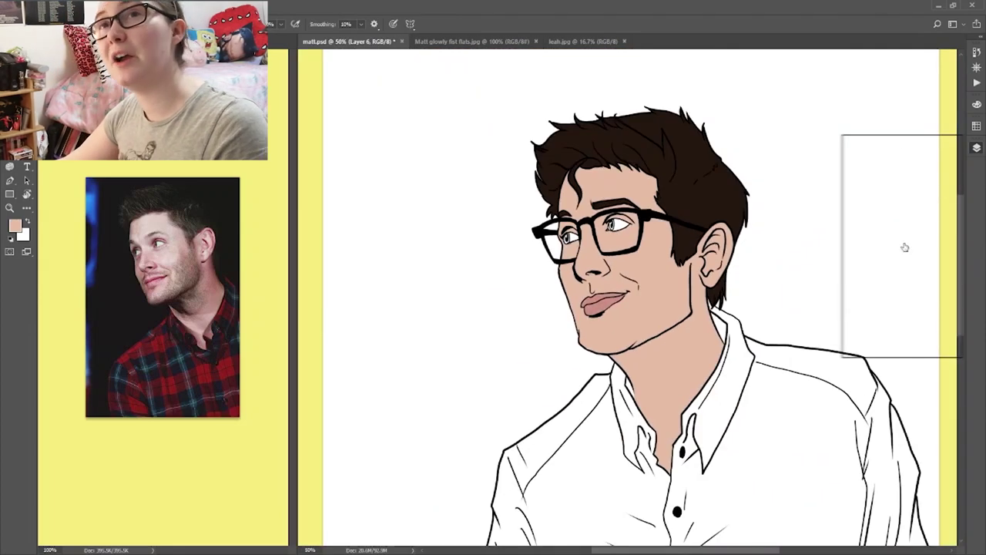
key(ctrl+e)
Step: Select the shirt's body, sleeves and collar areas from the line art and add a new layer for their colour
click(940, 349)
key(w)
click(786, 423)
scroll(786, 423, down, 6)
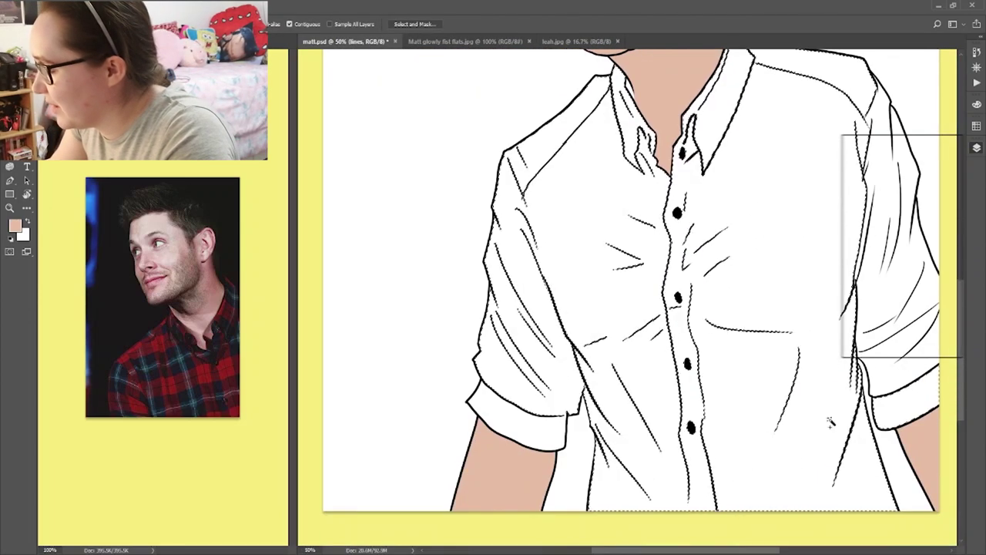
scroll(830, 422, right, 4)
shift+click(711, 302)
click(909, 279)
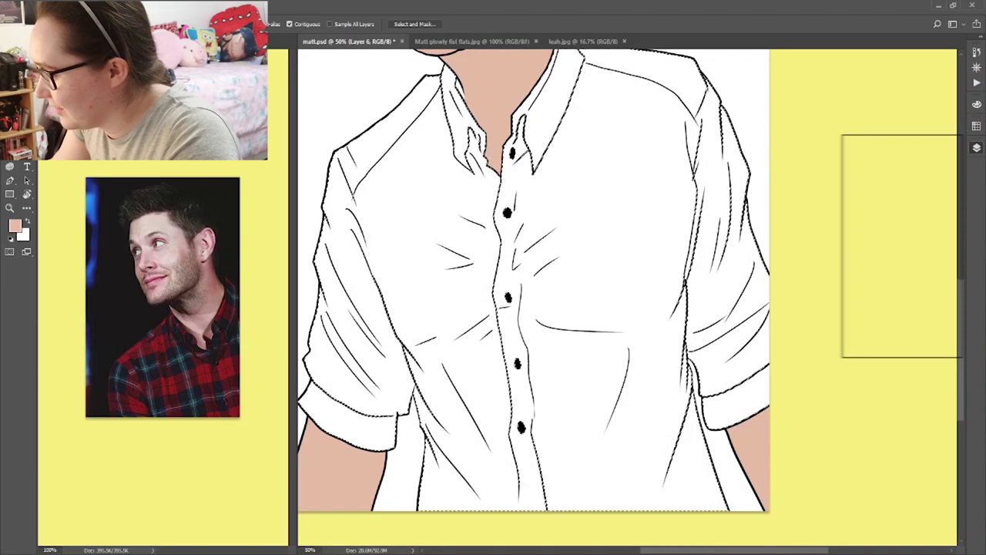
Step: Fill the selected shirt areas with dark green and clear the selection
scroll(764, 192, up, 4)
key(g)
click(13, 228)
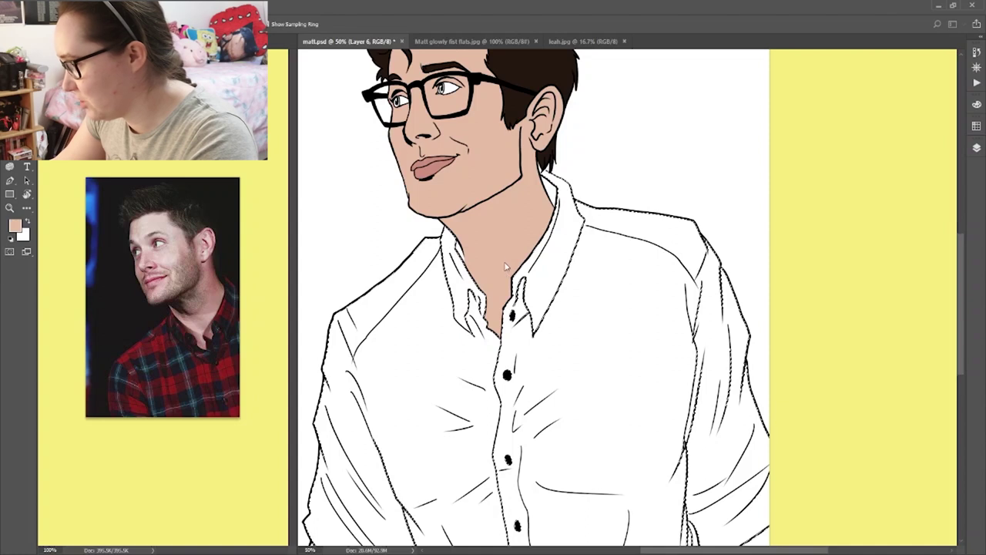
key(g)
click(603, 321)
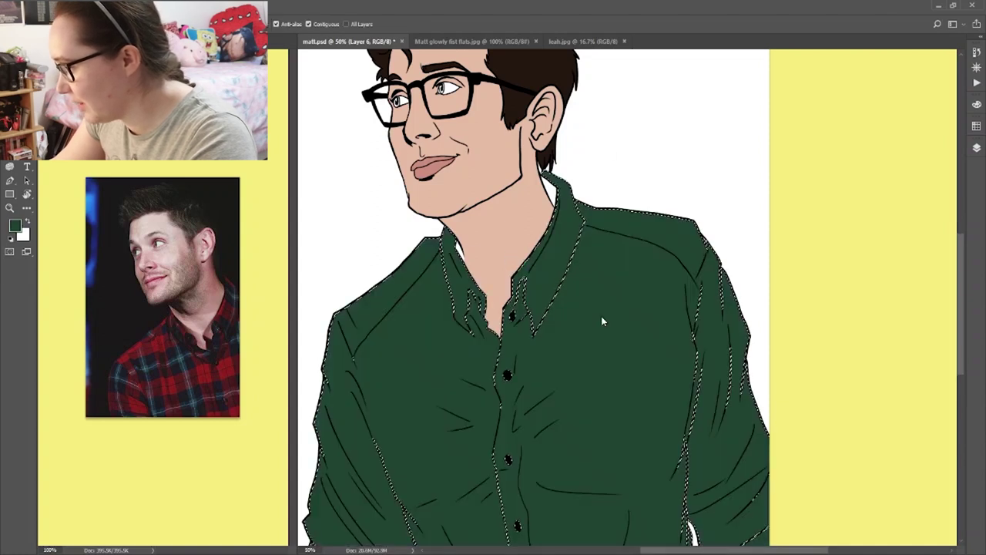
key(ctrl+d)
Step: Select the inner collar gaps on both sides of the neck and fill them with black on a separate layer
key(b)
scroll(603, 320, down, 1)
key(w)
click(977, 148)
click(914, 204)
click(550, 146)
shift+click(461, 208)
click(917, 276)
click(940, 352)
key(d)
key(g)
Step: Pick up the shirt's dark green and ready the brush on the shirt layer for touch-ups
scroll(554, 148, down, 3)
scroll(625, 317, up, 1)
key(i)
click(625, 316)
click(891, 298)
key(b)
scroll(583, 239, up, 1)
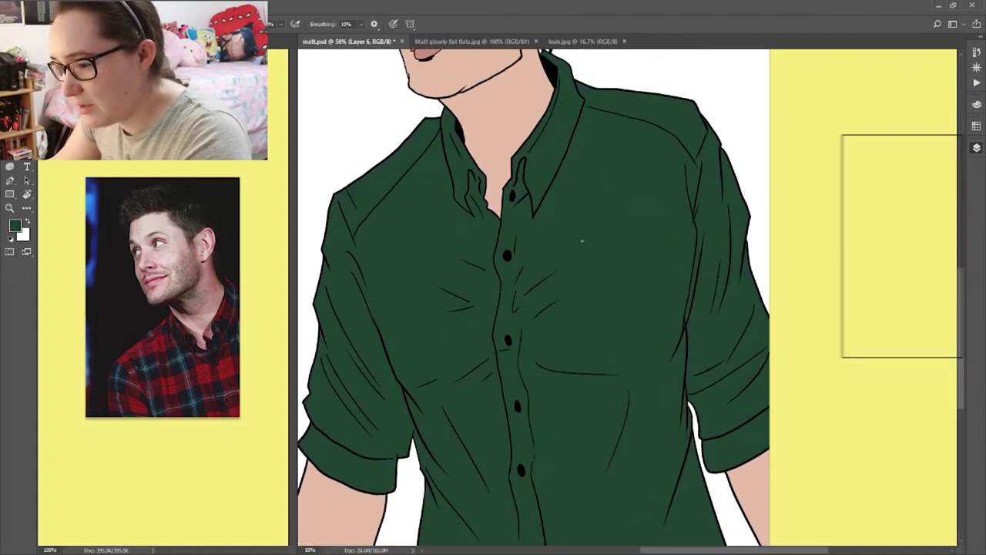
Step: Consult the leah.jpg reference and colour both irises teal blue on a new layer
key(ctrl+minus)
key(ctrl+minus)
key(z)
click(623, 201)
triple_click(623, 201)
click(623, 201)
click(585, 41)
click(594, 387)
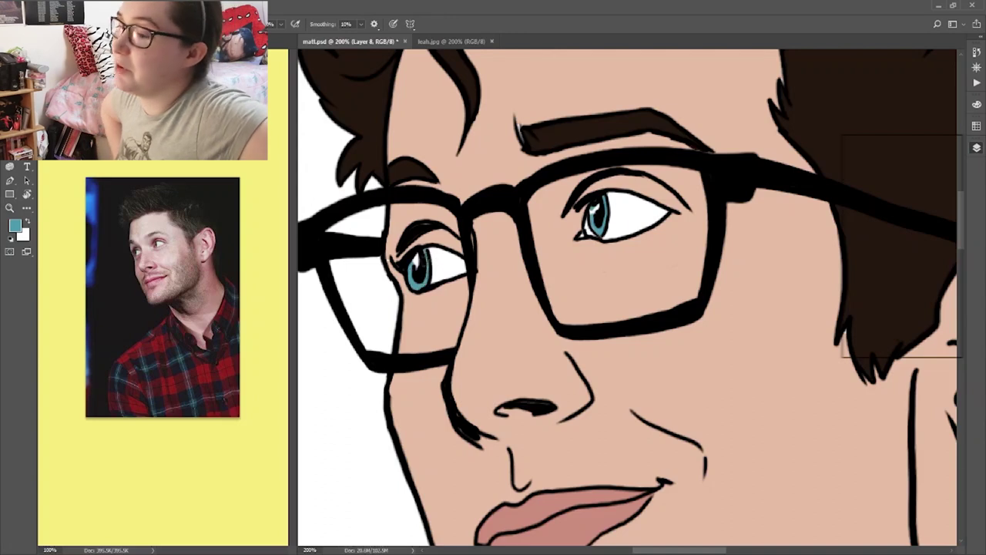
key(ctrl+0)
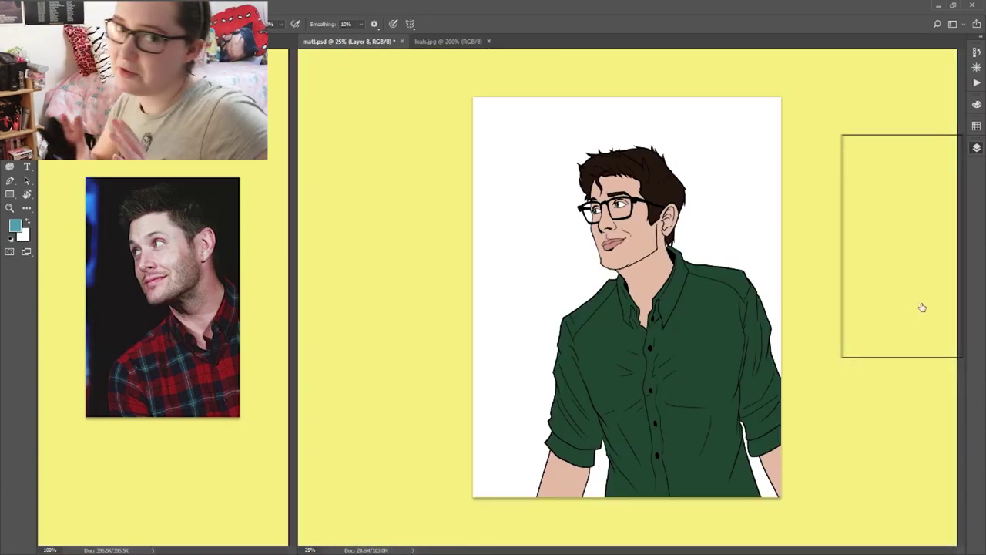
Step: Rename the collar fill layer to "shirt collar shadow" and save the document
click(900, 236)
double_click(907, 252)
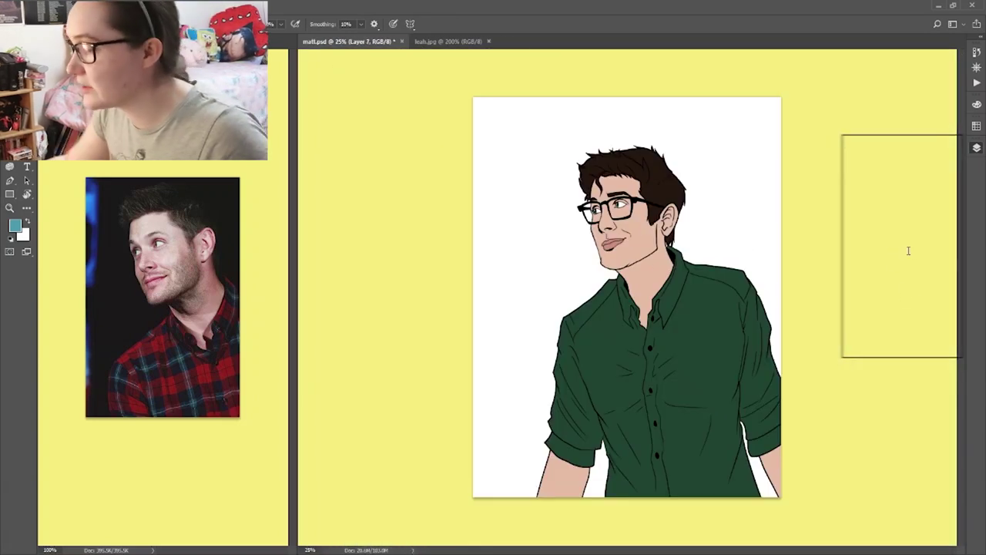
text(shirt collar shadow)
key(Return)
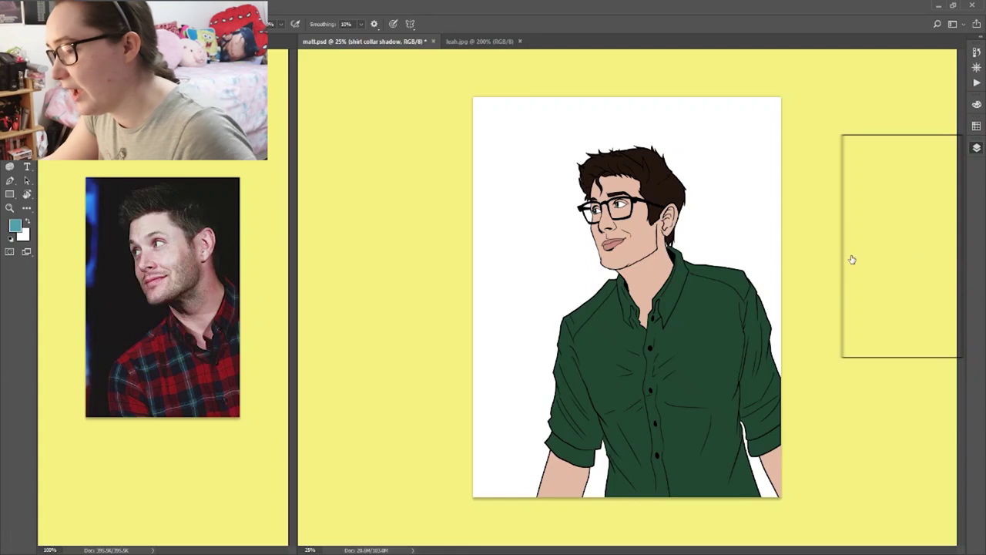
key(ctrl+s)
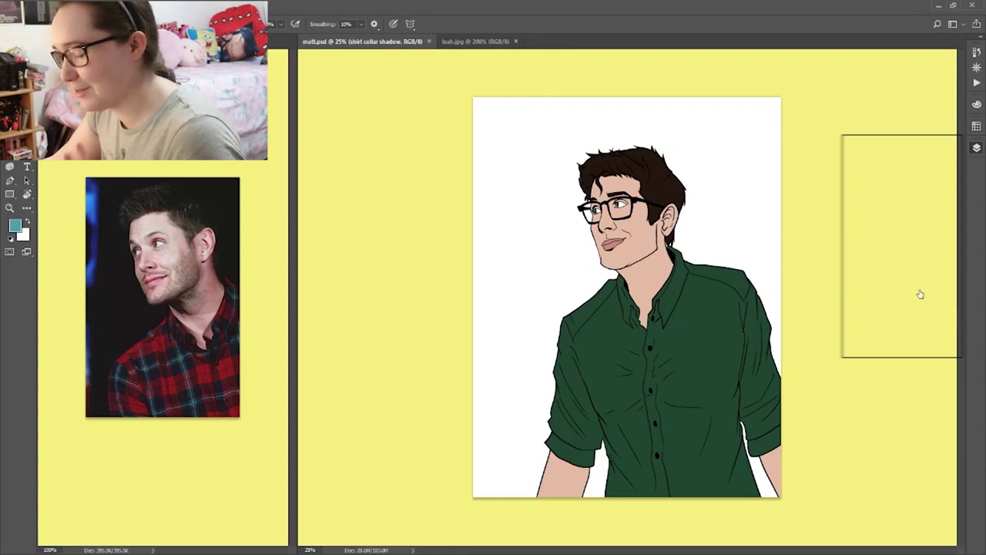
Step: Select the whole figure by selecting the background on the lines layer and inverting the selection
key(ctrl+e)
click(900, 235)
key(w)
click(732, 208)
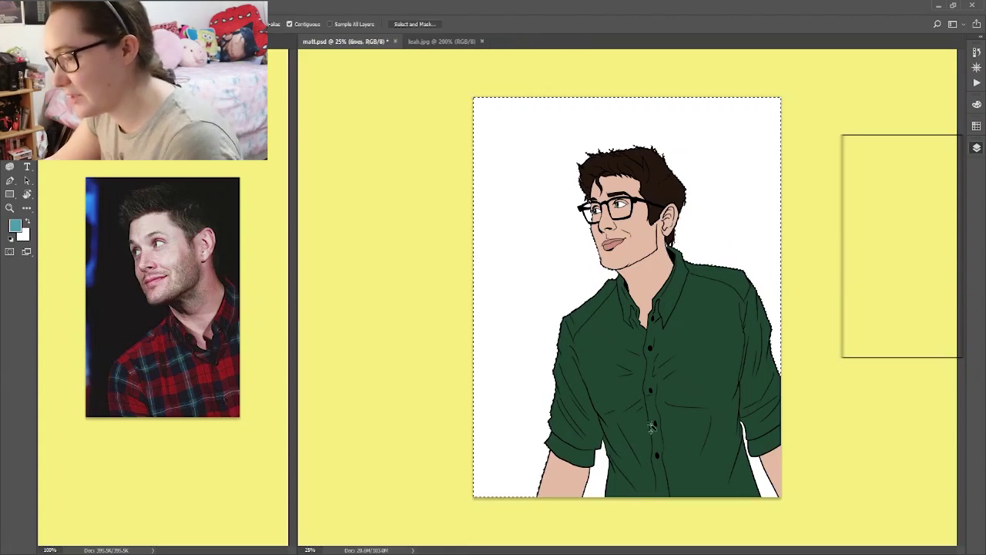
key(ctrl+shift+i)
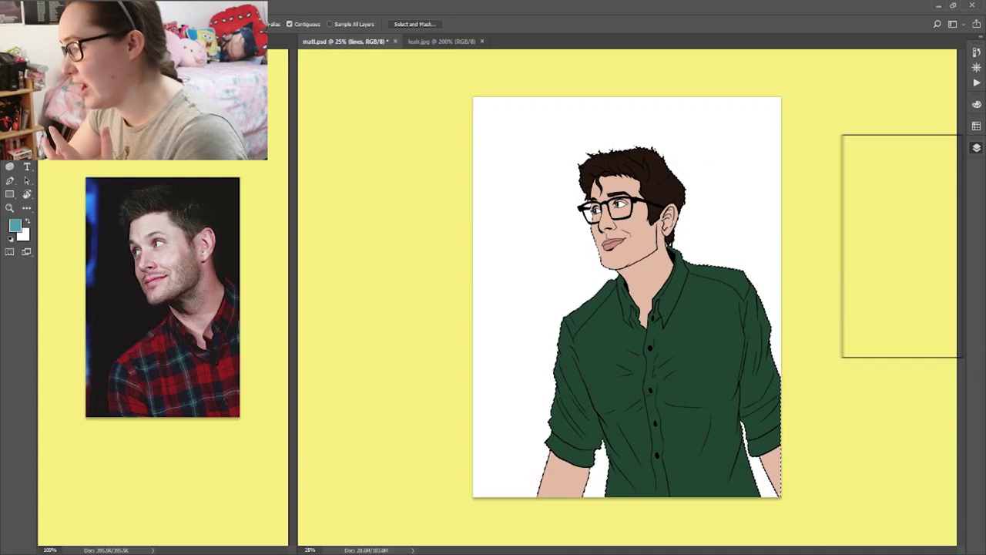
click(543, 193)
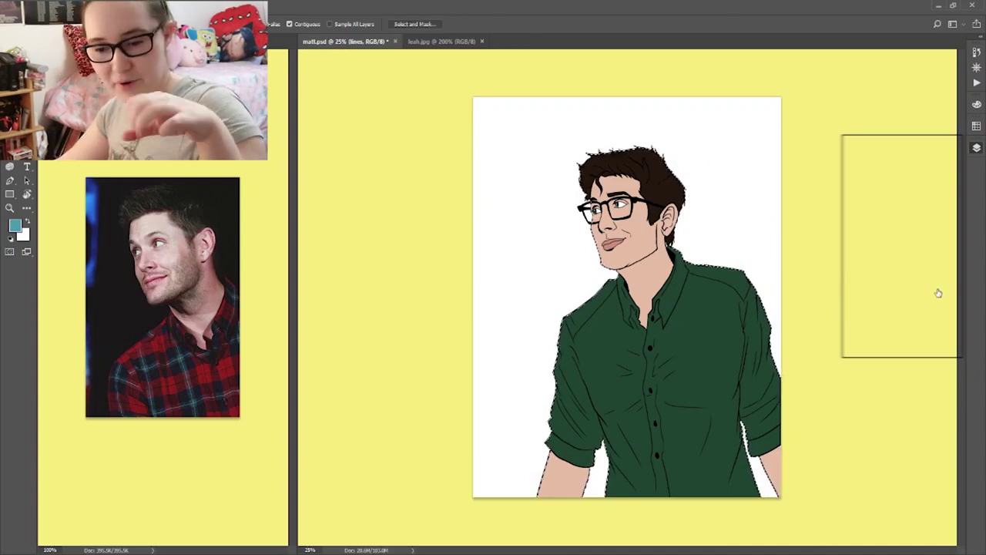
Step: Set the foreground colour to orange from the swatches, undoing the test fill on the lines layer
key(b)
click(977, 125)
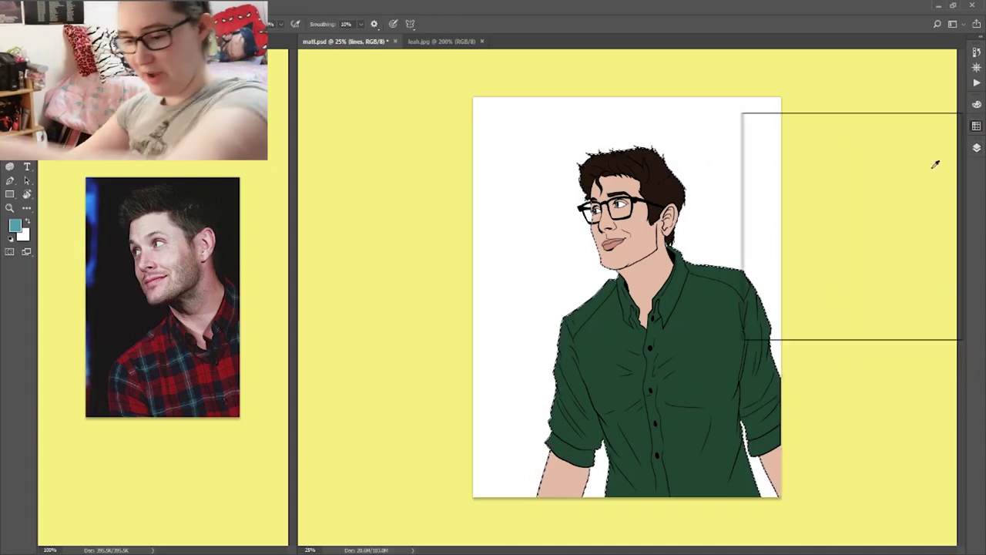
click(923, 286)
click(976, 125)
key(g)
click(646, 265)
key(ctrl+z)
click(977, 147)
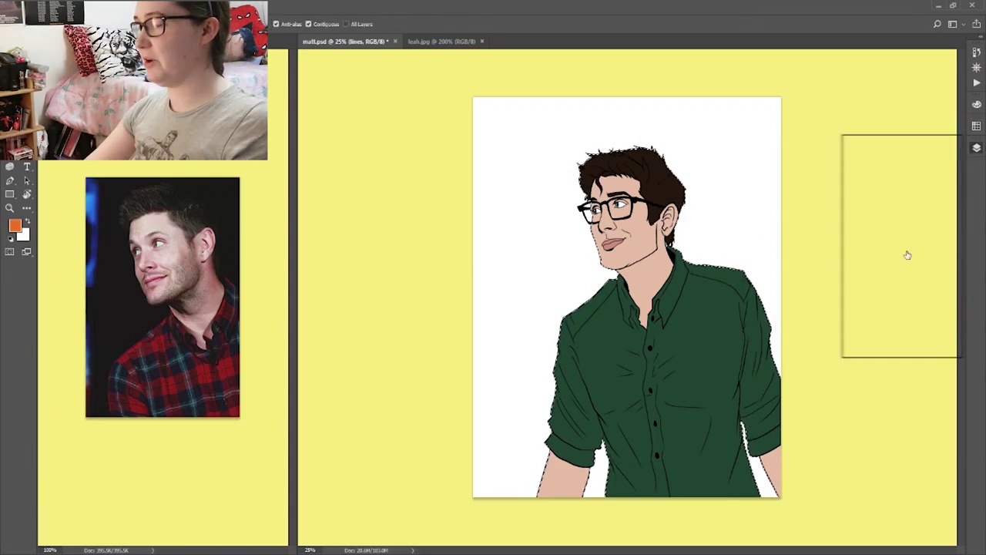
Step: Lay an orange gradient over the selected figure on a new layer, running from its lower right towards the upper left
click(907, 255)
click(705, 297)
key(ctrl+j)
key(w)
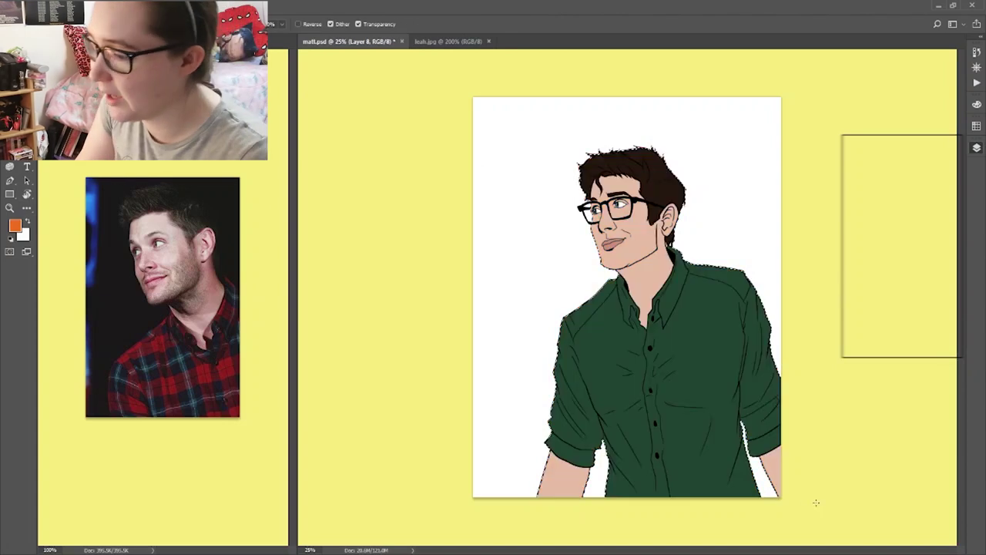
drag(816, 502, 540, 124)
drag(601, 147, 689, 370)
drag(771, 231, 702, 378)
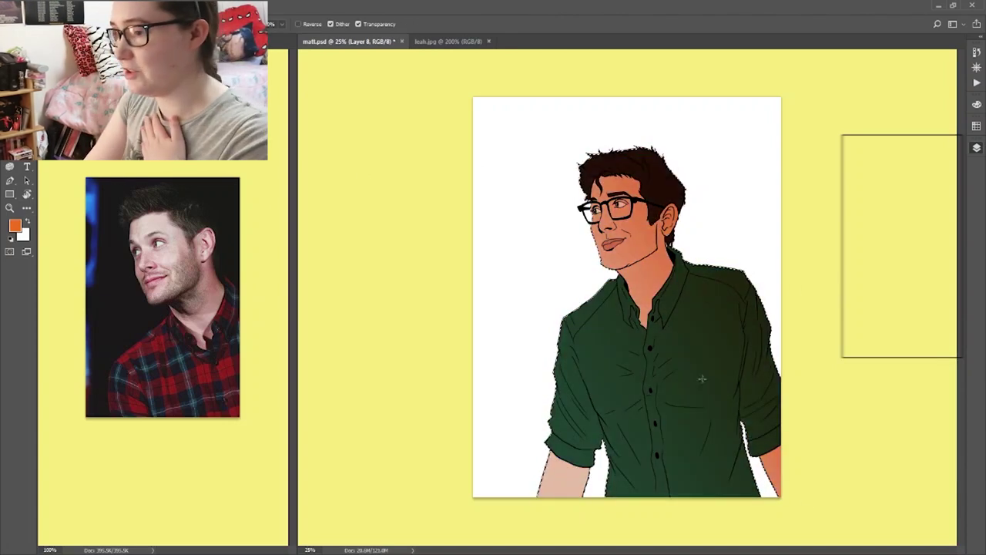
drag(779, 493, 540, 131)
Step: Pick a light yellow and add a gradient from the figure's upper left towards the lower right
key(i)
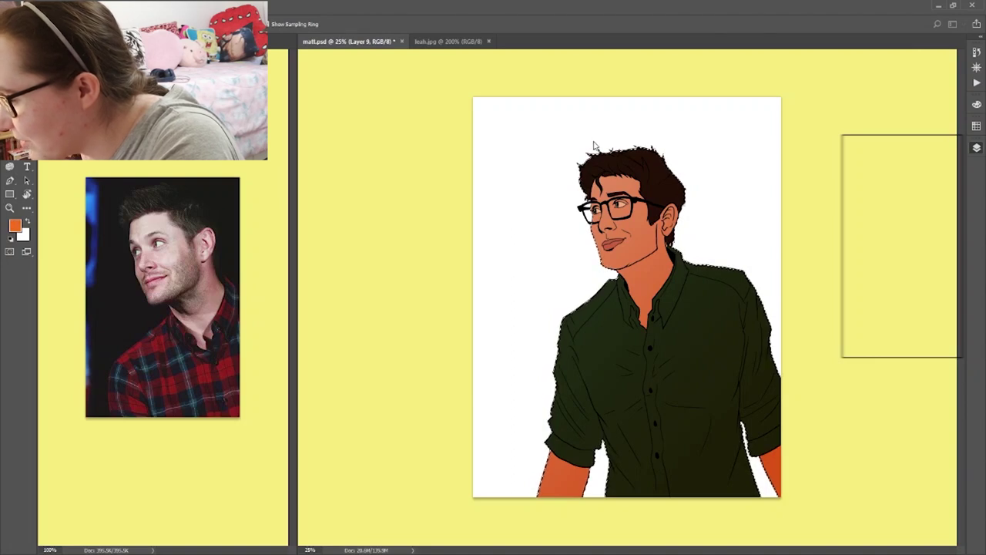
click(595, 146)
drag(601, 154, 716, 380)
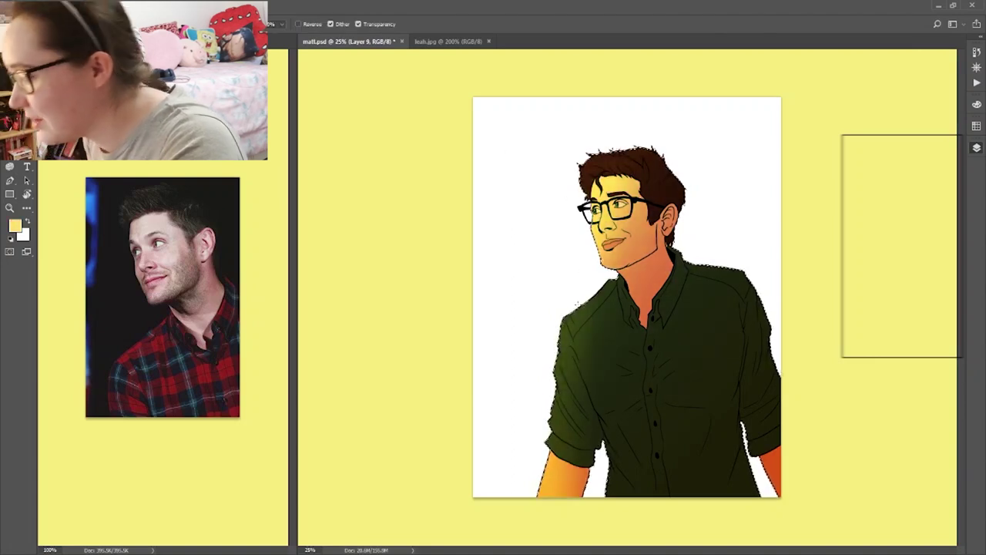
Step: Copy the yellow gradient to another layer and change its blend mode for a stronger glow on the figure
key(ctrl+j)
click(870, 174)
click(874, 255)
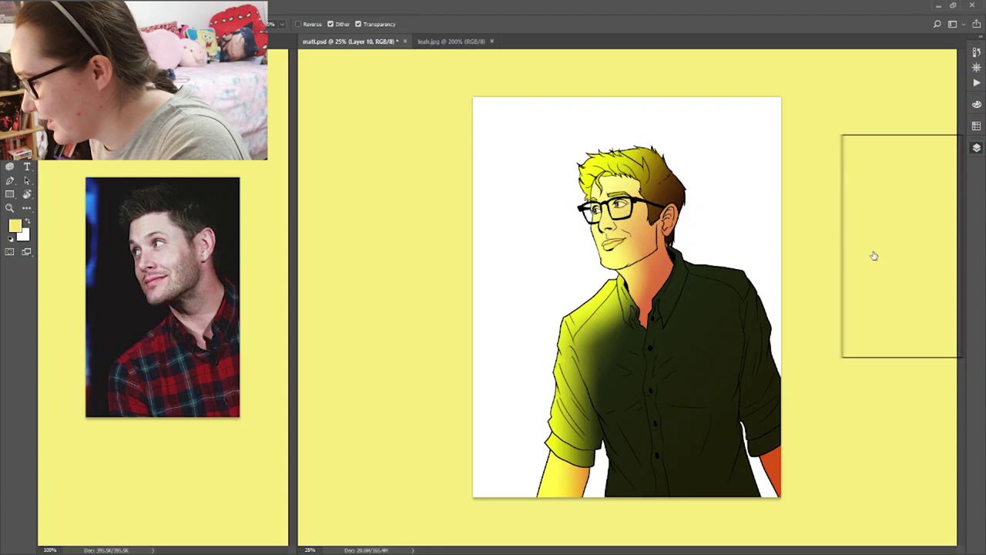
drag(934, 203, 940, 203)
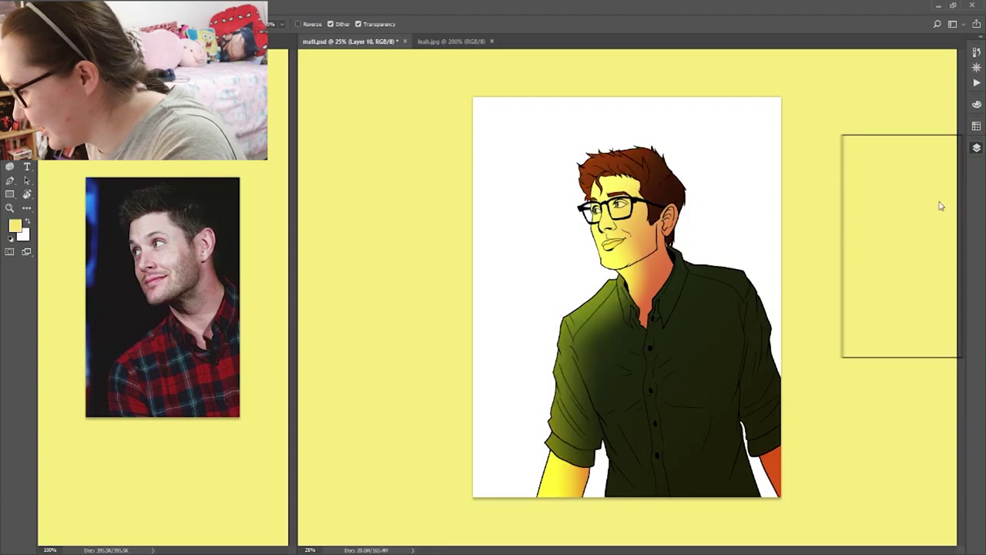
Step: Adjust the blending of the yellow gradient layers to a softer golden light across the face and shoulder
click(852, 326)
click(922, 326)
key(w)
click(849, 329)
click(850, 266)
click(850, 266)
click(850, 267)
click(896, 241)
click(849, 282)
click(850, 283)
click(849, 283)
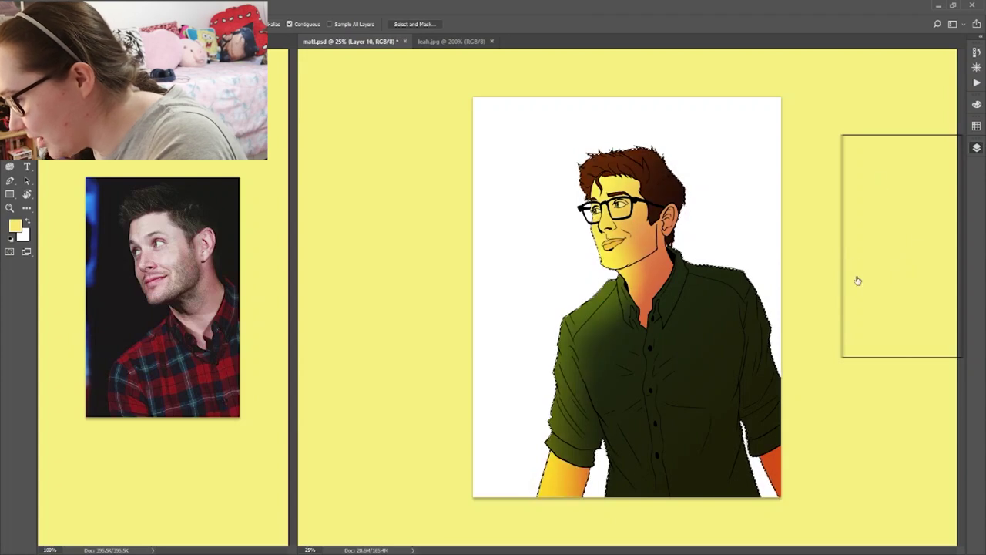
Step: Outline the cheek, jaw and neck shadows in dark red on a new layer
click(931, 352)
key(b)
scroll(675, 267, up, 2)
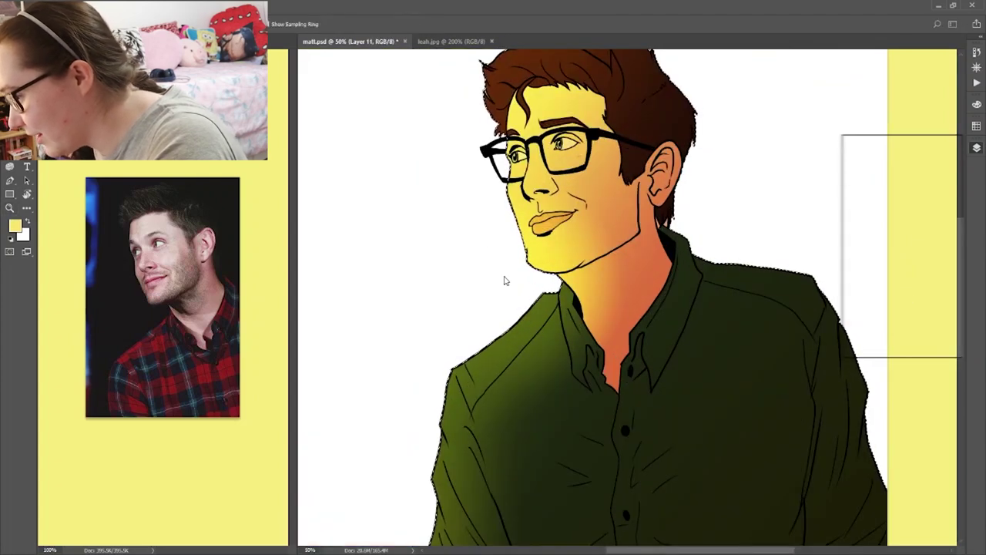
alt+click(479, 183)
mouse_move(561, 276)
mouse_down()
mouse_move(610, 288)
mouse_move(623, 248)
mouse_up()
mouse_move(610, 139)
mouse_down()
mouse_move(607, 162)
mouse_move(579, 193)
mouse_up()
mouse_move(571, 193)
mouse_down()
mouse_move(586, 205)
mouse_move(591, 244)
mouse_up()
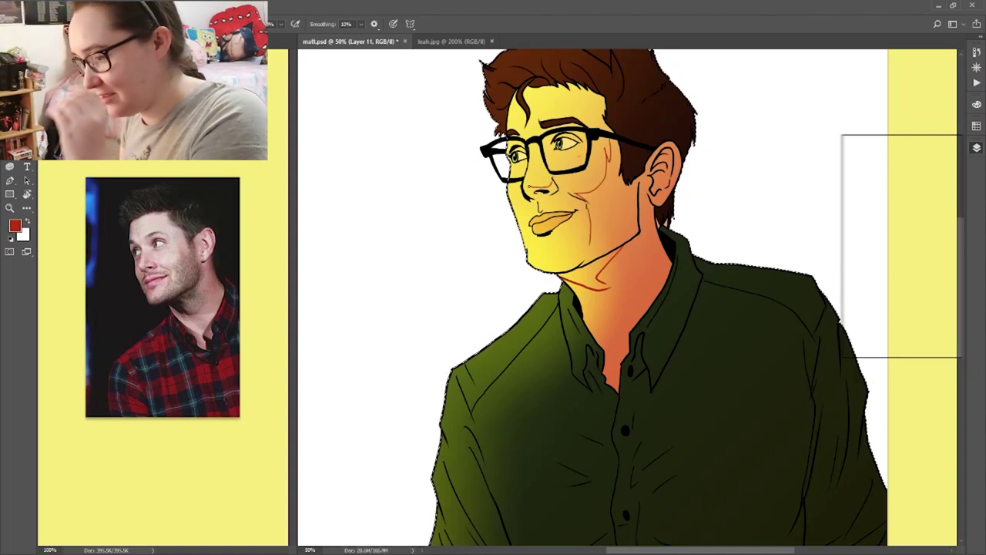
Step: Draw dark red shadows around the nose, eyes, forehead curl and glasses rims
mouse_move(550, 179)
mouse_down()
mouse_move(555, 192)
mouse_move(532, 187)
mouse_up()
drag(558, 135, 580, 140)
drag(526, 88, 531, 117)
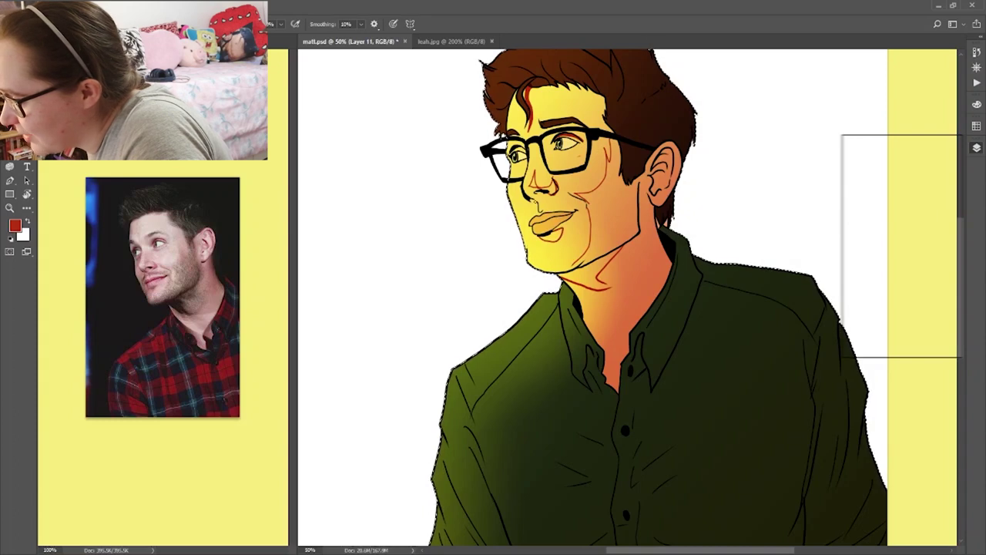
mouse_move(545, 142)
mouse_down()
mouse_move(574, 171)
mouse_move(598, 165)
mouse_up()
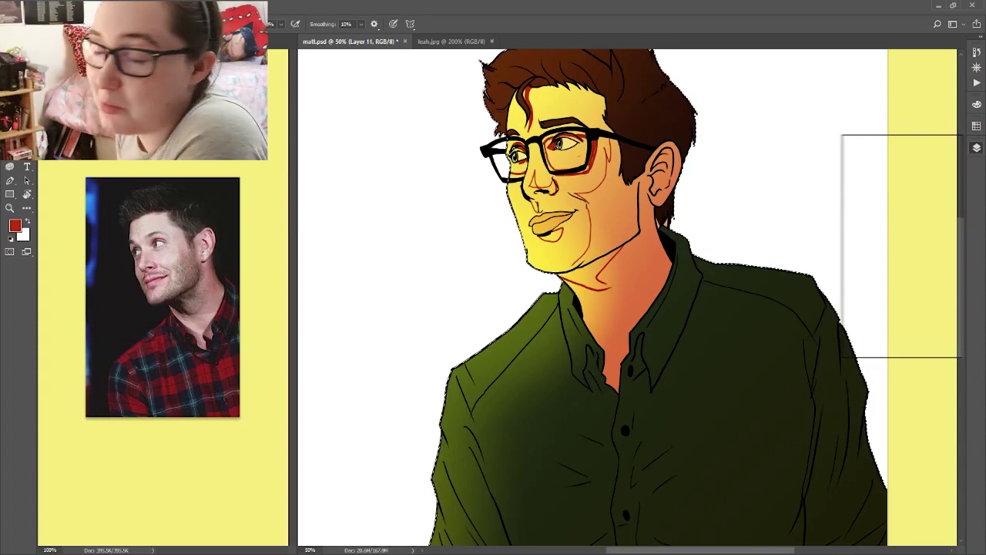
Step: Clean up the red above the upper lip and paint dark red shadows in the ear and behind the jaw
key(ctrl+plus)
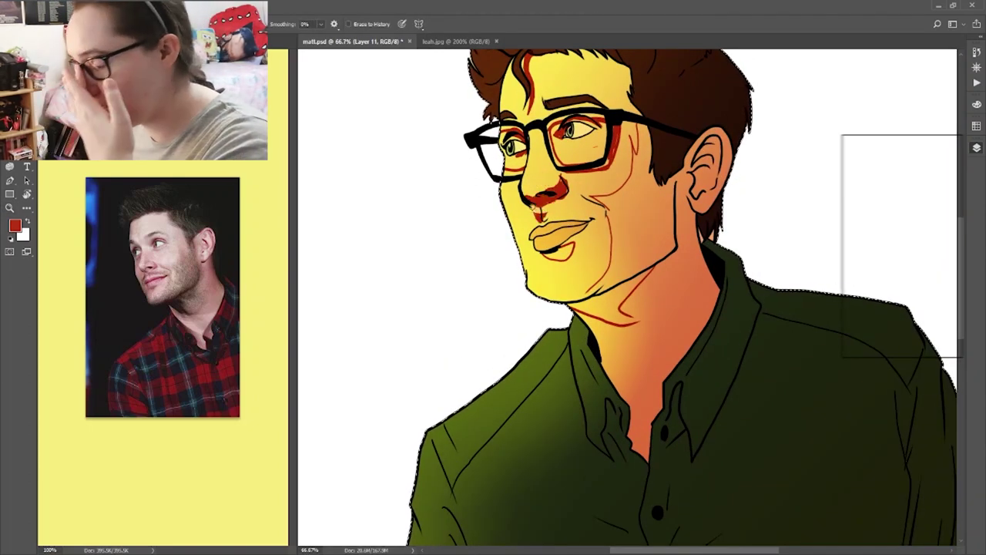
key(e)
key(b)
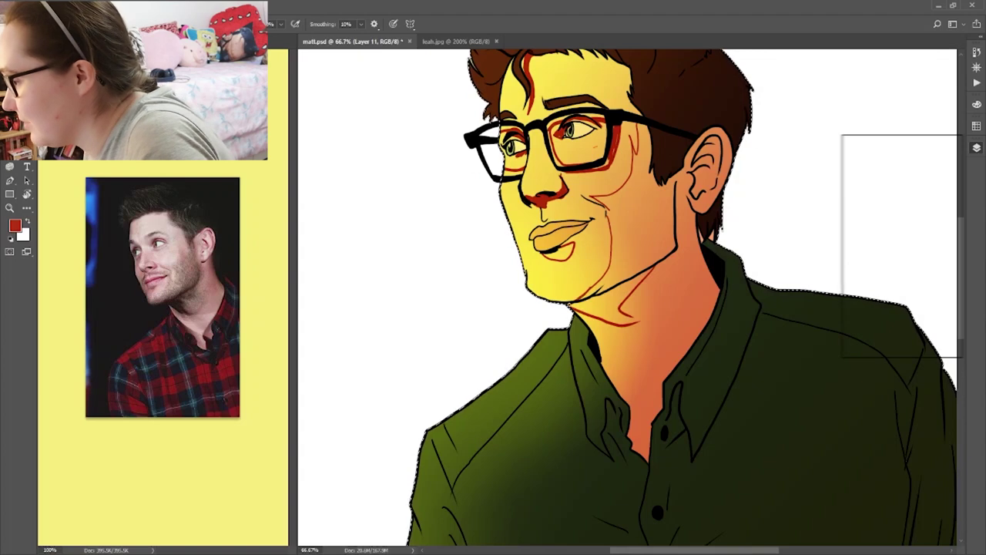
drag(719, 150, 716, 185)
mouse_move(703, 184)
mouse_down()
mouse_move(711, 240)
mouse_move(682, 239)
mouse_move(644, 275)
mouse_up()
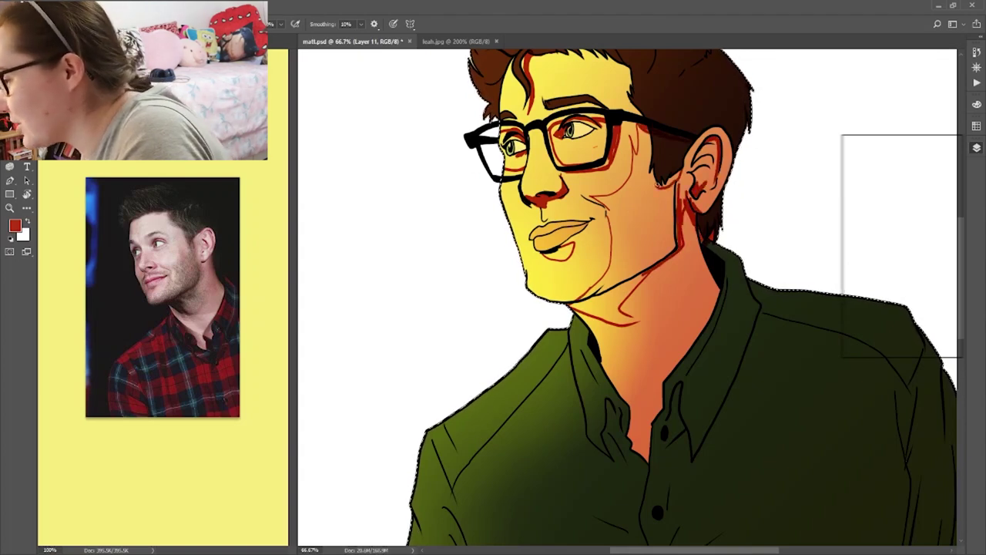
Step: Try to fill the outlined cheek and under-jaw shadow areas with solid dark red, and undo the fill
key(w)
click(646, 221)
key(ctrl+d)
key(b)
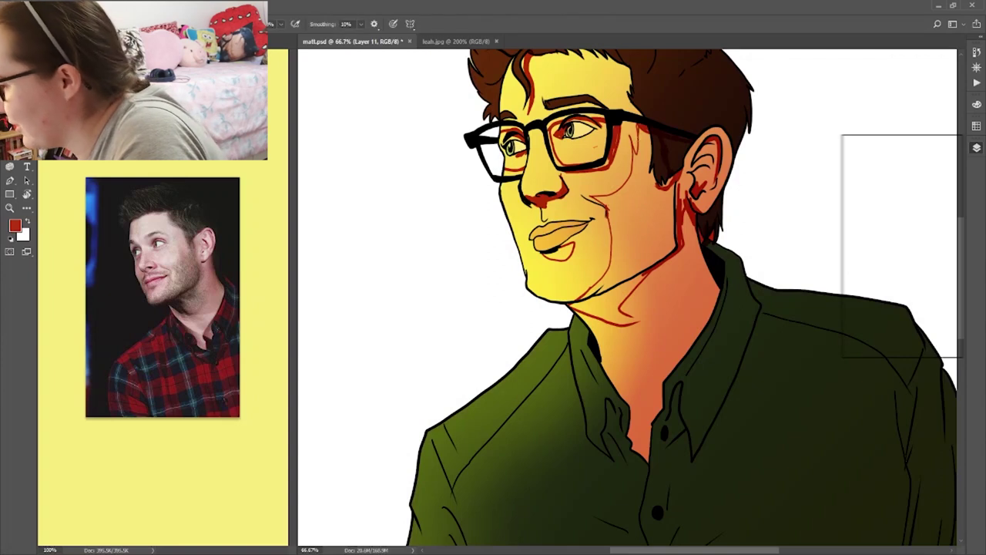
key(g)
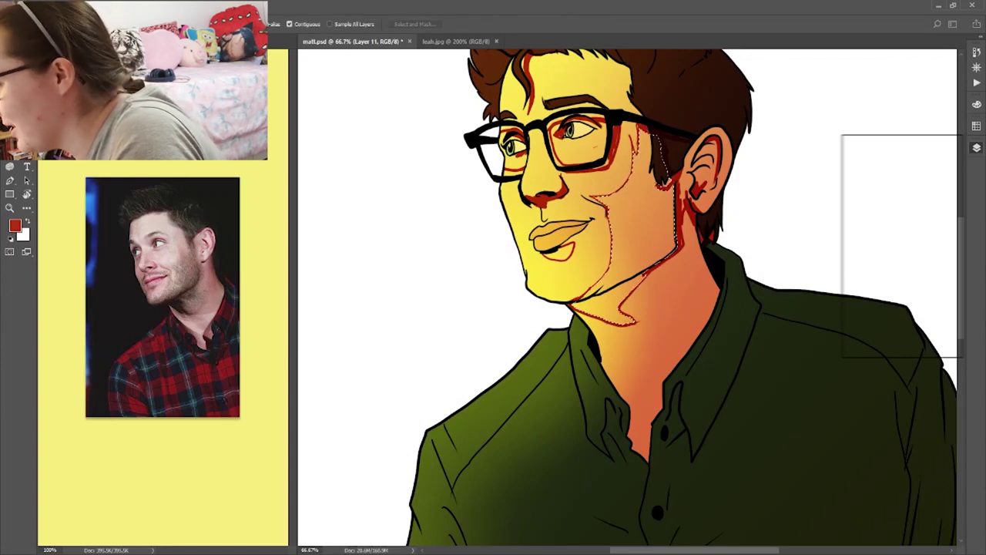
click(642, 221)
key(b)
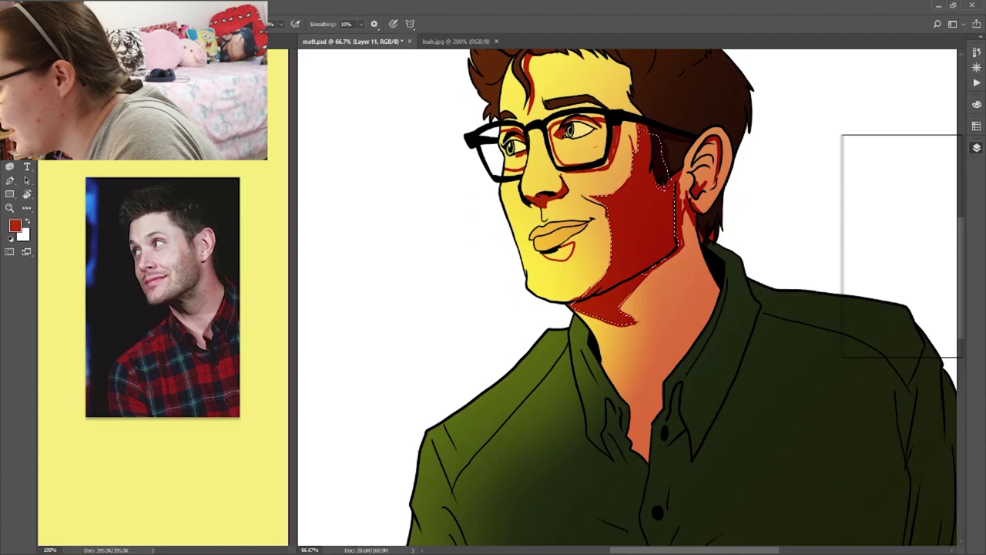
key(ctrl+z)
key(ctrl+z)
Step: Try a dark red gradient across the selected cheek and neck shadow on a new layer, and discard that layer
key(ctrl+alt+shift+n)
key(g)
key(shift+g)
drag(616, 319, 640, 208)
drag(678, 254, 617, 185)
drag(682, 224, 601, 215)
key(ctrl+d)
key(Delete)
key(e)
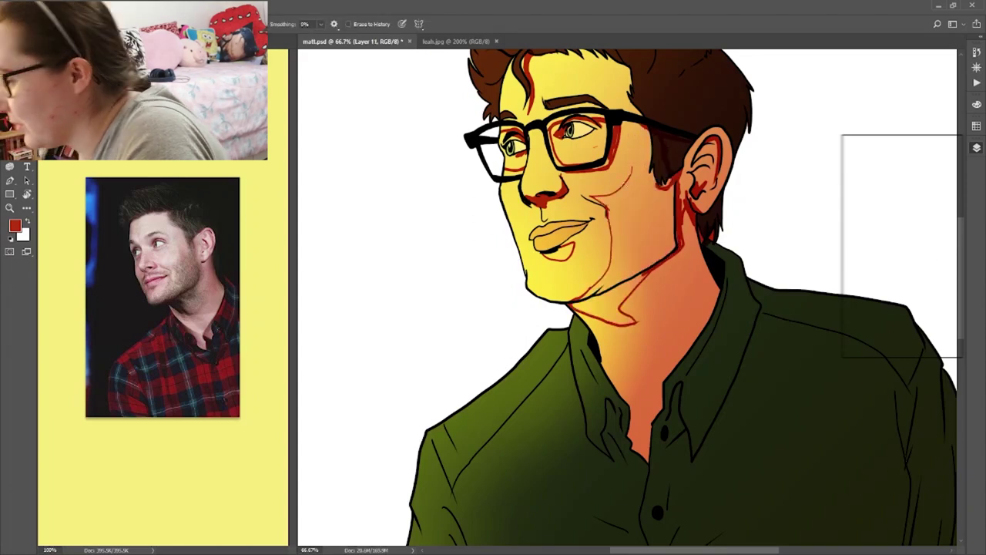
Step: Fill the outlined cheek and under-jaw shadow areas with a dark red gradient
drag(632, 168, 610, 275)
mouse_move(572, 307)
mouse_down()
mouse_move(636, 322)
mouse_move(683, 239)
mouse_move(683, 177)
mouse_up()
click(851, 220)
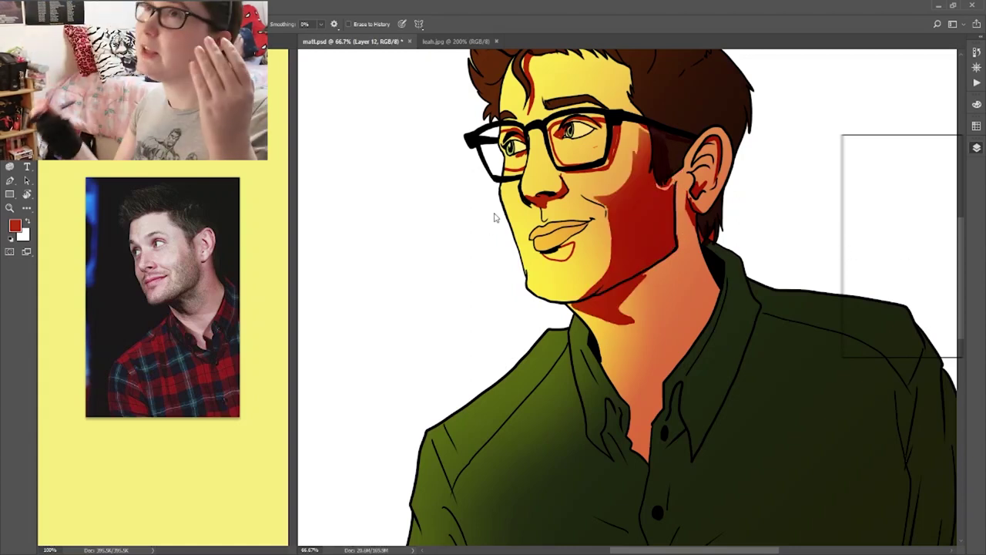
Step: Fade the red shadows around the eyes, nose and glasses, and fill the shadow below the lower lip with a red gradient
key(w)
click(429, 247)
scroll(429, 246, up, 1)
key(g)
drag(740, 169, 339, 239)
click(850, 233)
key(e)
drag(515, 83, 566, 279)
key(g)
drag(717, 231, 632, 255)
key(ctrl+d)
key(b)
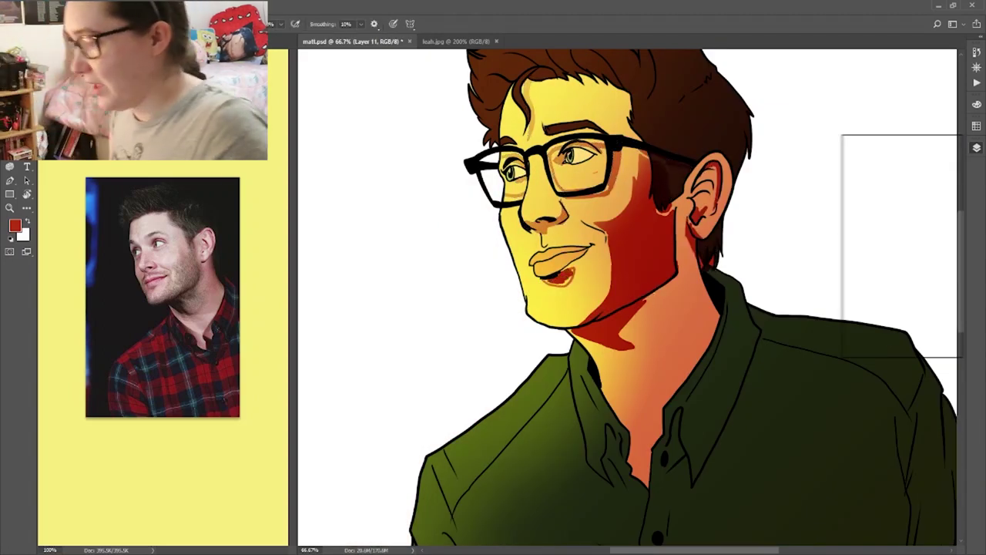
Step: Fade the cheek, under-jaw and lower-lip shadows and smudge their edges into the skin
key(ctrl+z)
key(e)
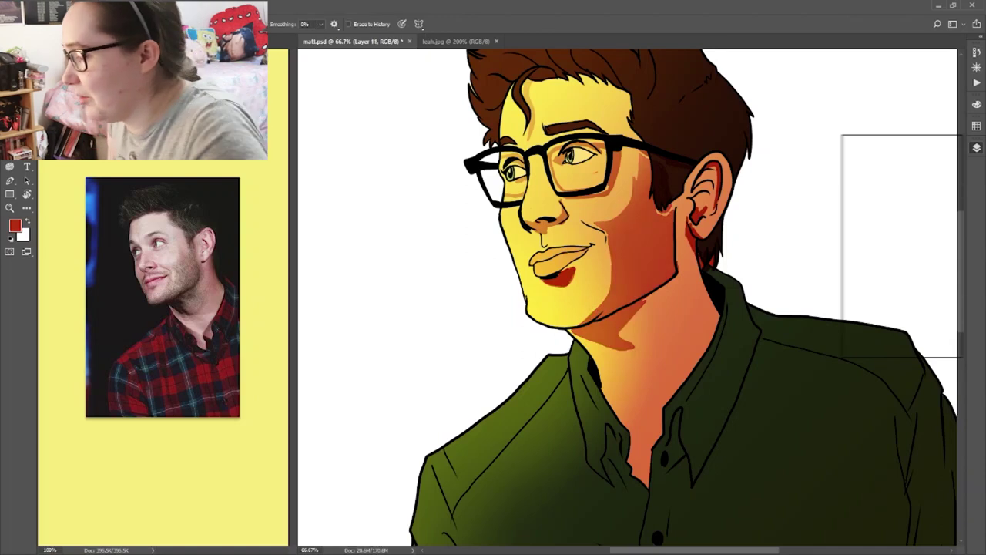
key(r)
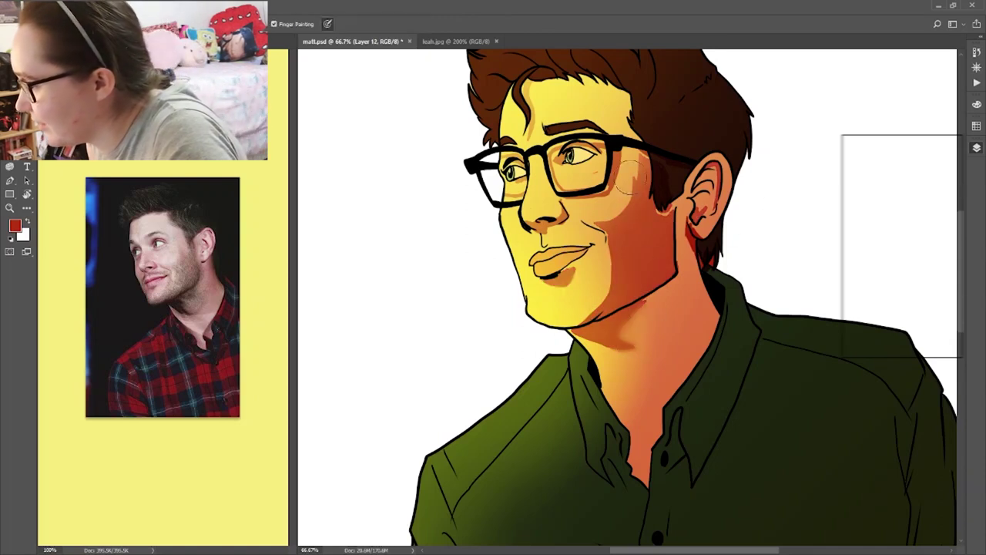
drag(631, 178, 599, 208)
mouse_move(609, 343)
mouse_down()
mouse_move(654, 313)
mouse_move(619, 262)
mouse_move(566, 284)
mouse_up()
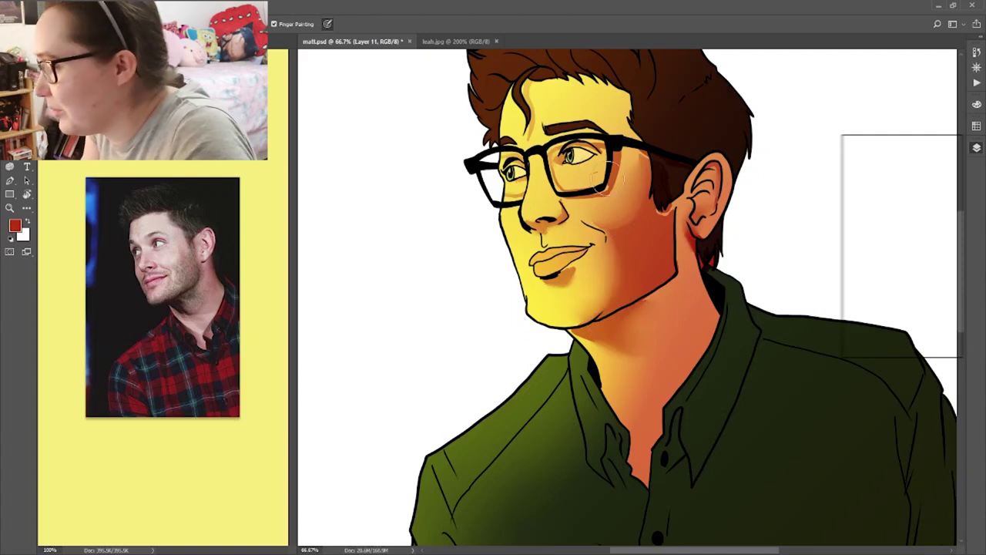
Step: Adjust the lighting layers to give the whole portrait a darker, warmer orange tint
click(852, 235)
click(853, 234)
click(852, 251)
click(852, 251)
click(855, 293)
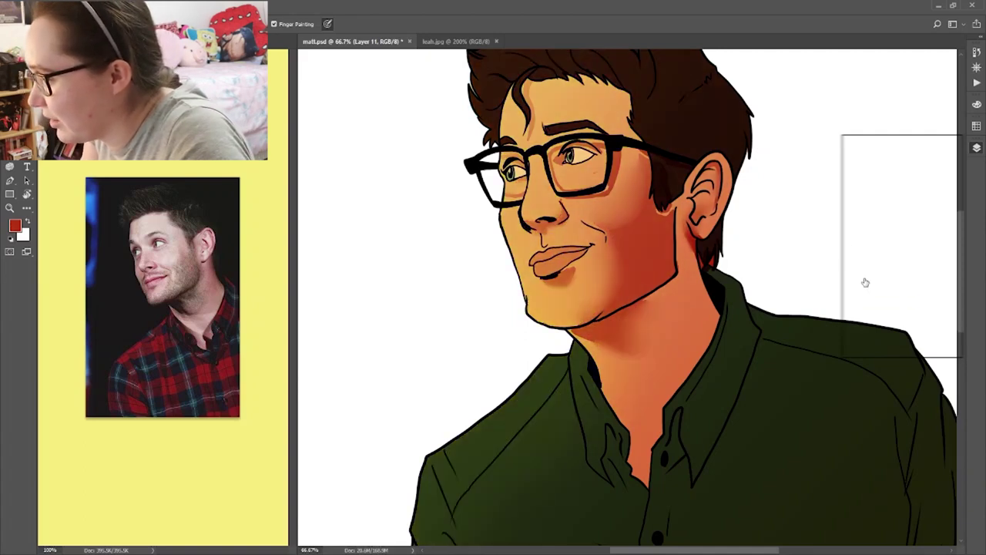
Step: Outline a shadow shape across the neck above the collar and fill it with a red gradient
key(ctrl+minus)
key(ctrl+minus)
scroll(740, 324, down, 1)
key(l)
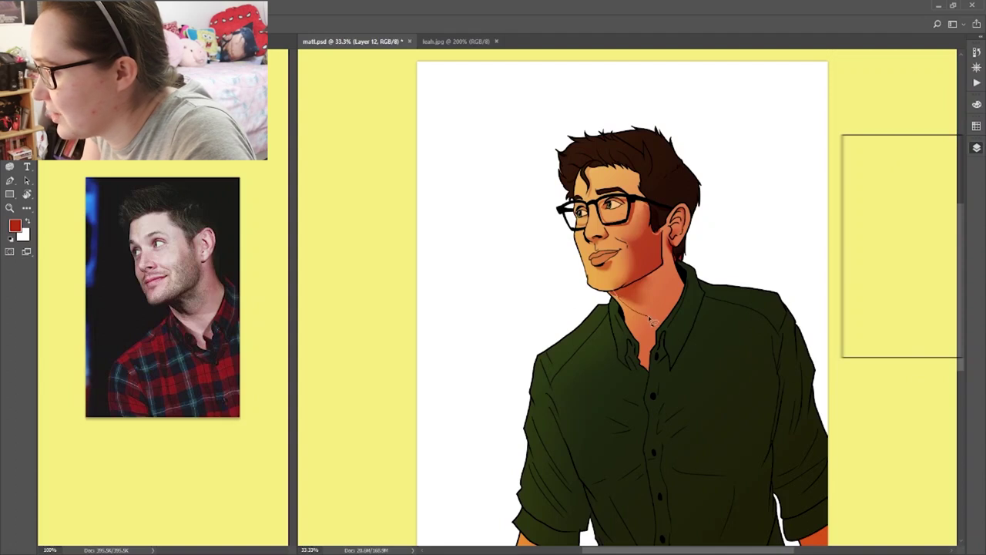
key(g)
drag(681, 304, 635, 267)
key(ctrl+d)
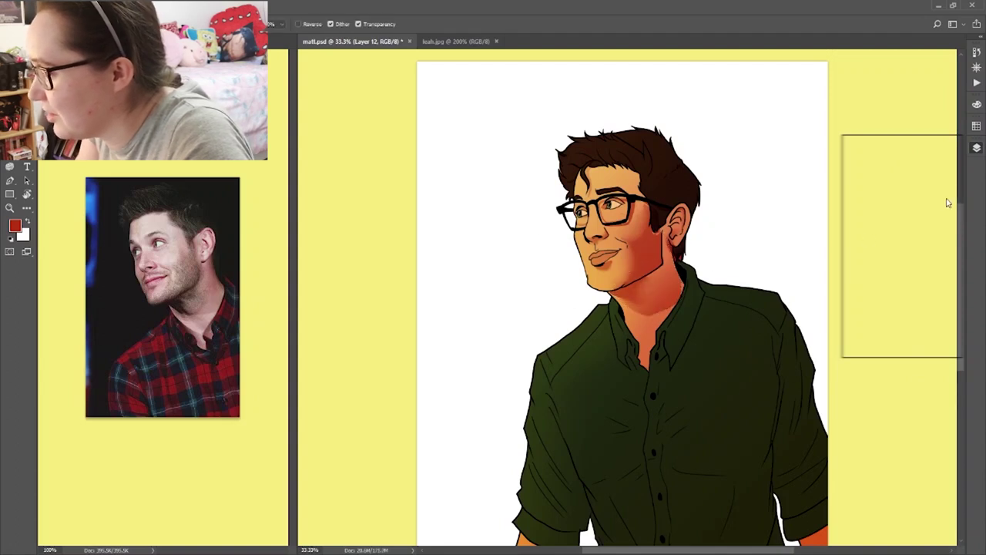
Step: Smudge the neck shadow soft and paint blended red shading along the side of the nose
scroll(768, 254, up, 1)
key(r)
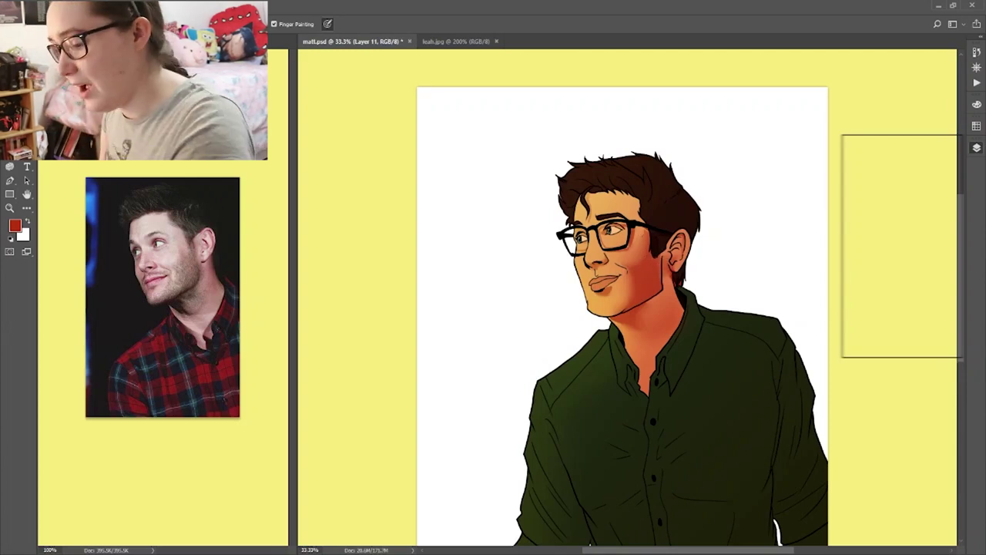
scroll(623, 297, down, 4)
key(b)
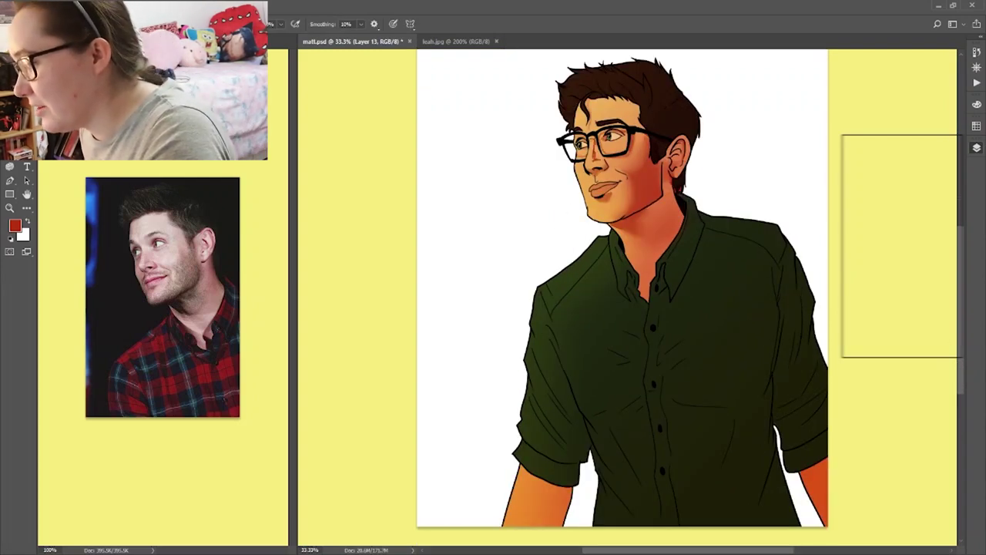
key(r)
Step: Outline jagged shadow strands across the front and top of the hair and fill them with a dark red gradient
scroll(592, 138, up, 3)
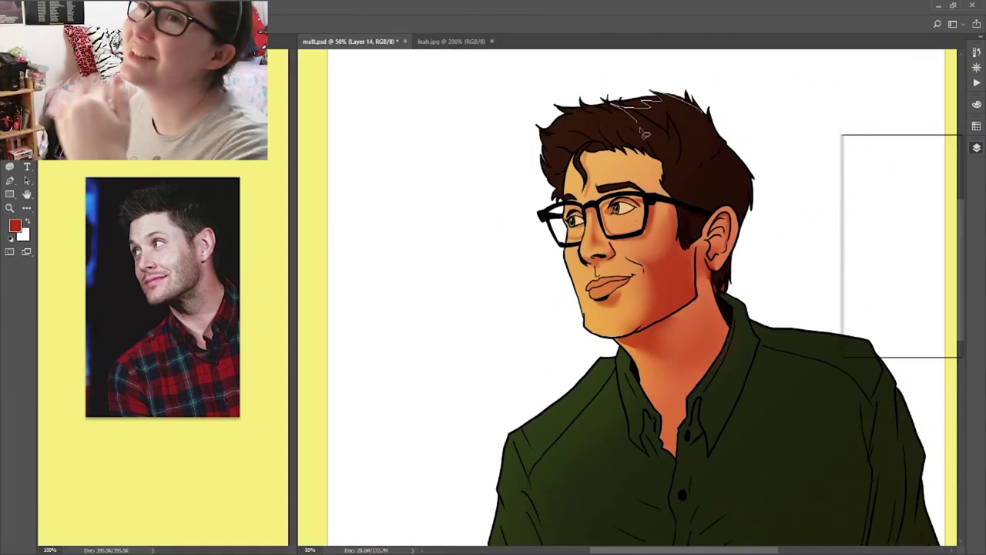
mouse_move(645, 134)
mouse_down()
mouse_move(553, 152)
mouse_move(563, 174)
mouse_move(620, 151)
mouse_up()
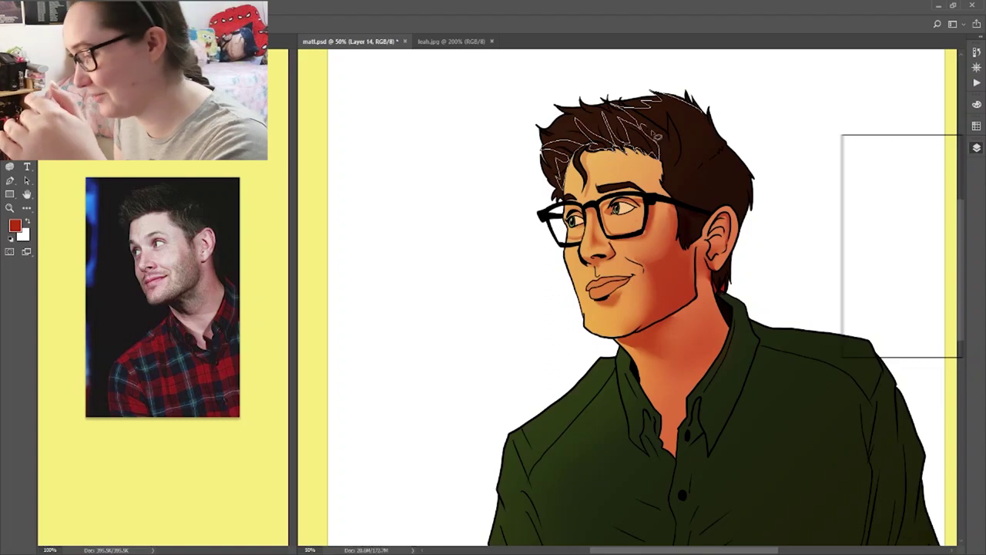
drag(710, 119, 700, 109)
key(g)
drag(713, 160, 655, 120)
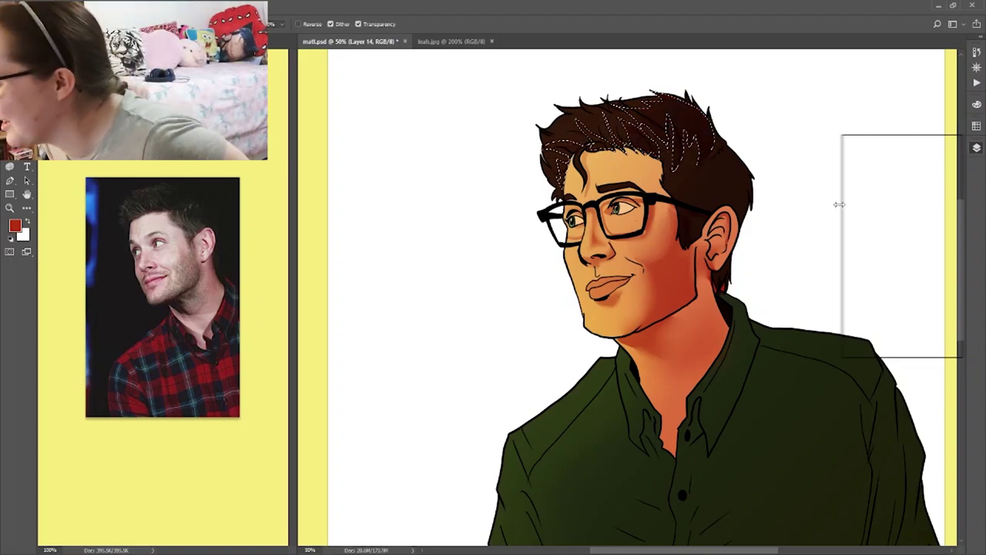
key(ctrl+d)
key(ctrl+j)
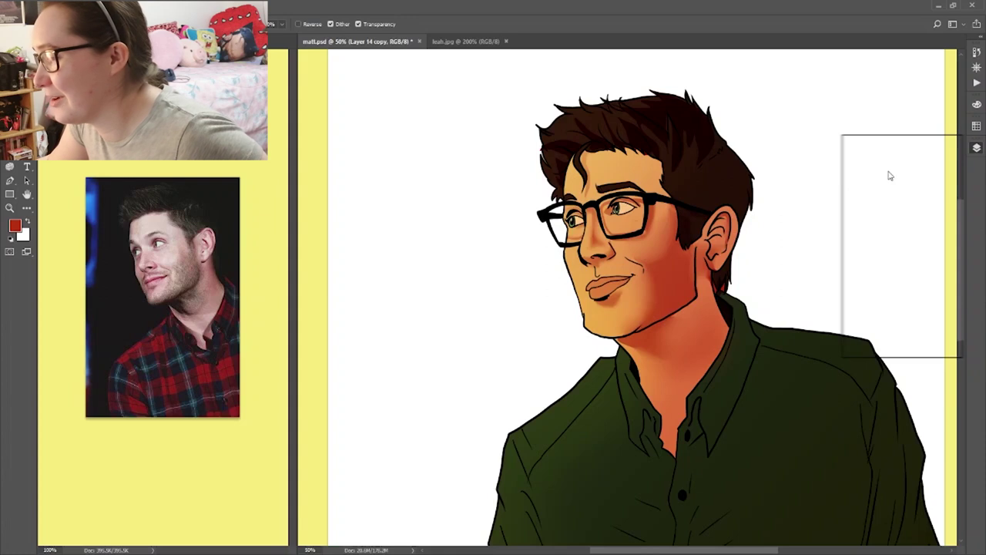
key(ctrl+z)
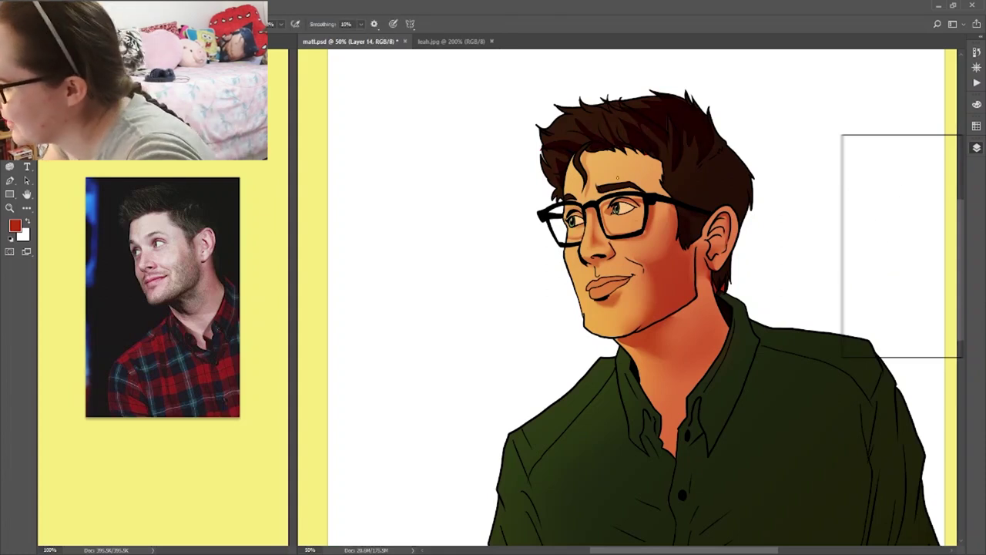
Step: Switch the colour to yellow and fill a highlight strand on the lit front edge of the hair with a gradient
key(g)
key(i)
click(583, 124)
key(l)
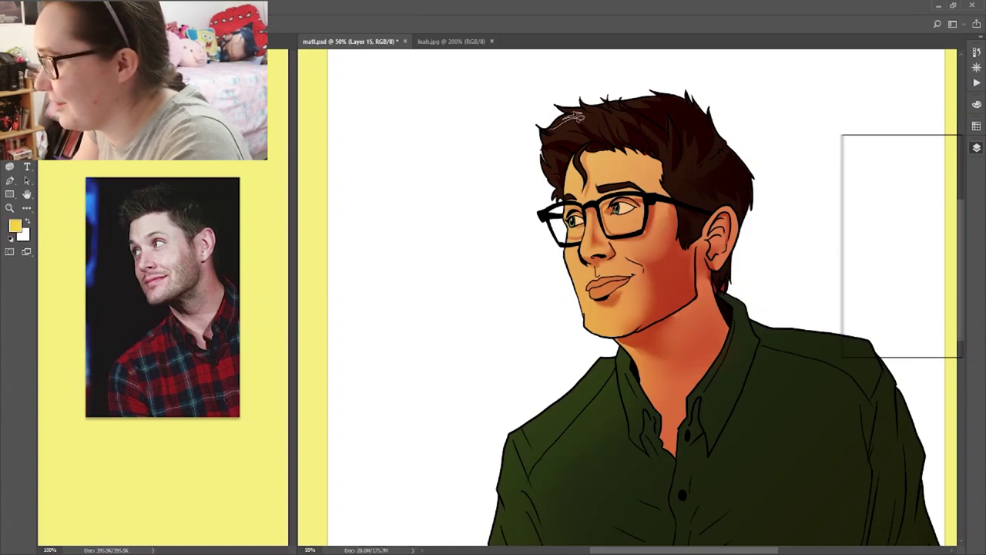
key(g)
drag(553, 90, 666, 171)
key(ctrl+d)
key(e)
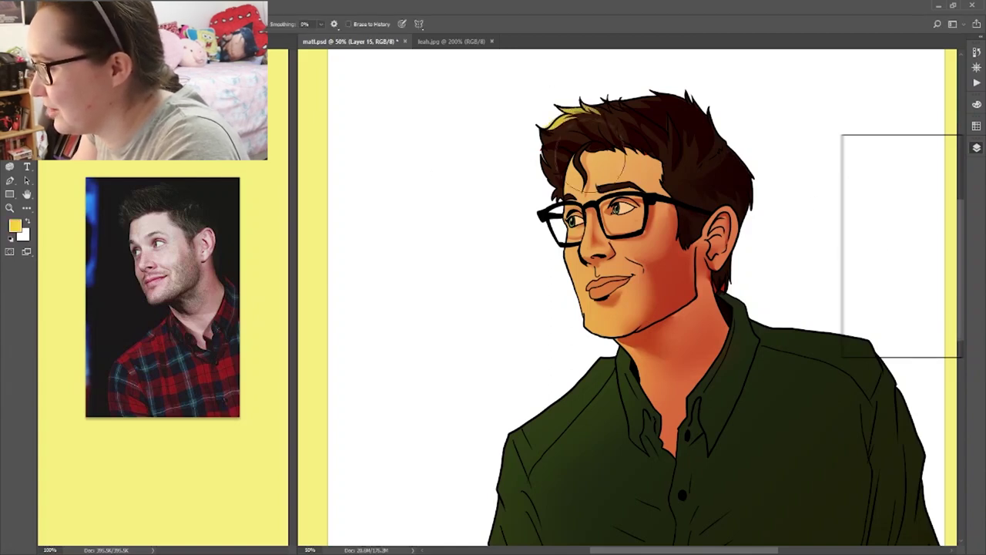
Step: Add more warm gradient highlight strands to the hair above the forehead curl and beside the temple
key(l)
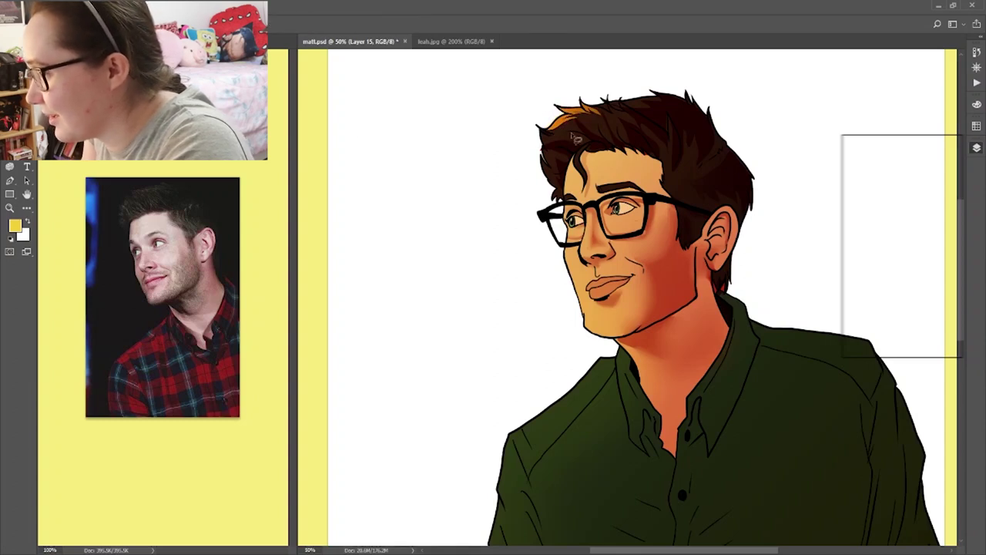
drag(548, 148, 588, 134)
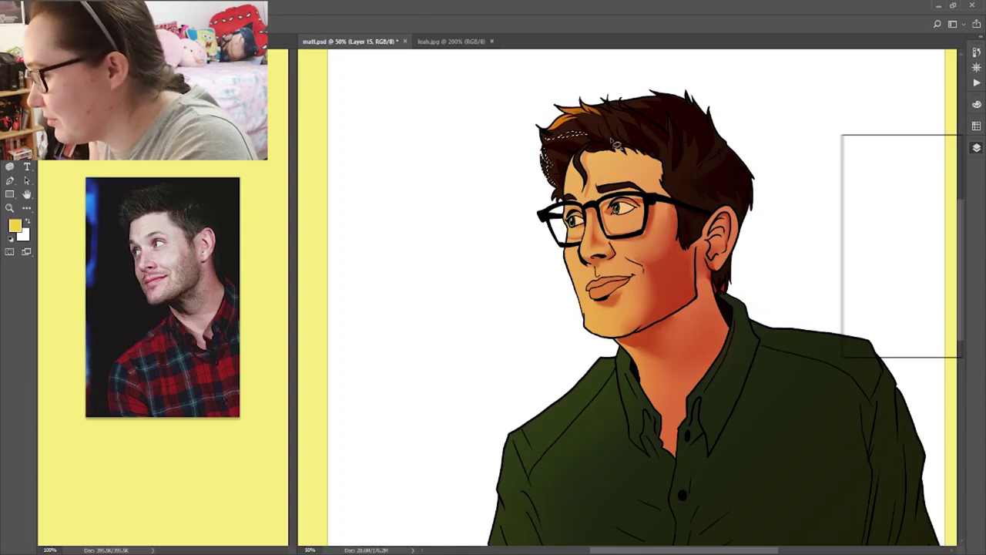
key(g)
drag(548, 100, 655, 171)
key(ctrl+d)
key(e)
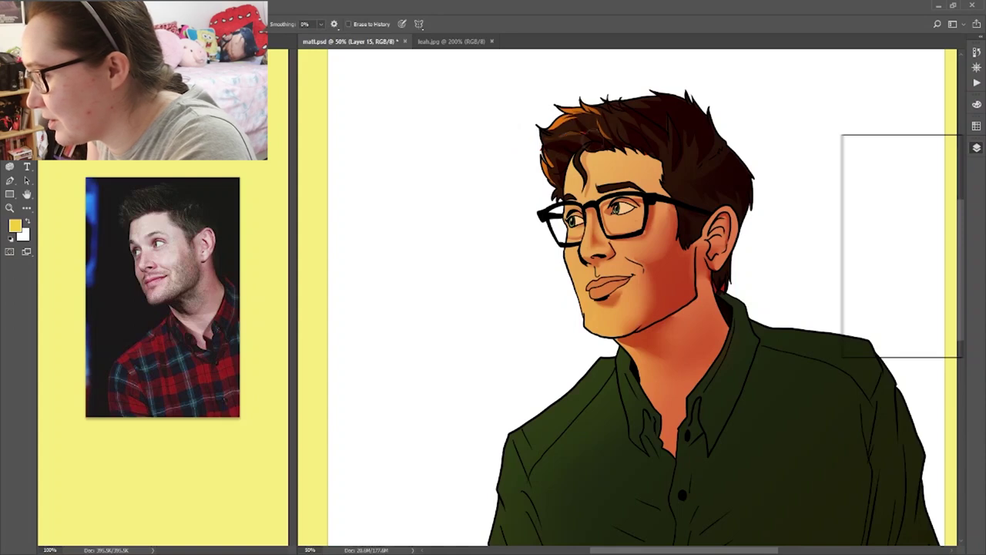
Step: Add a yellow gradient rim light along the lit edge of the face and the nose
key(v)
key(shift+Up)
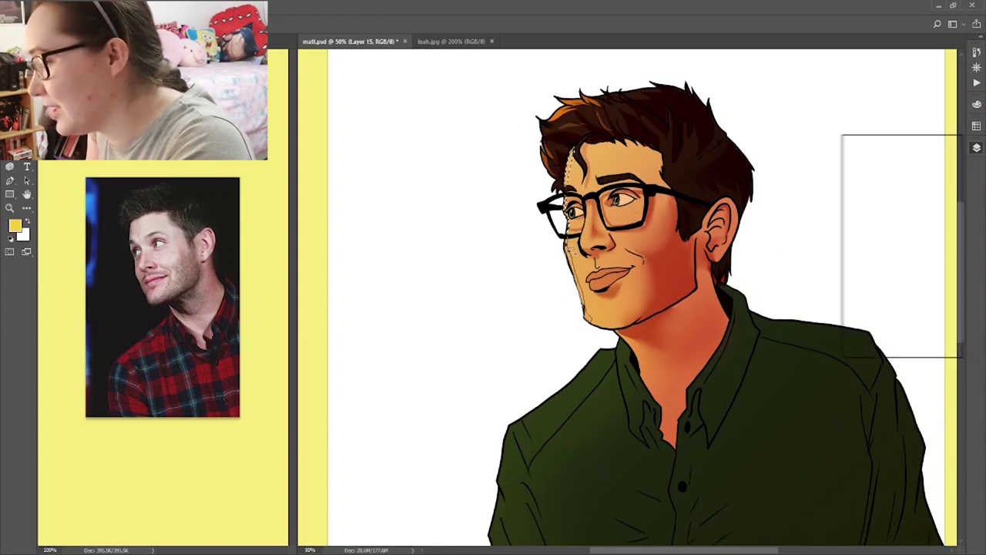
key(g)
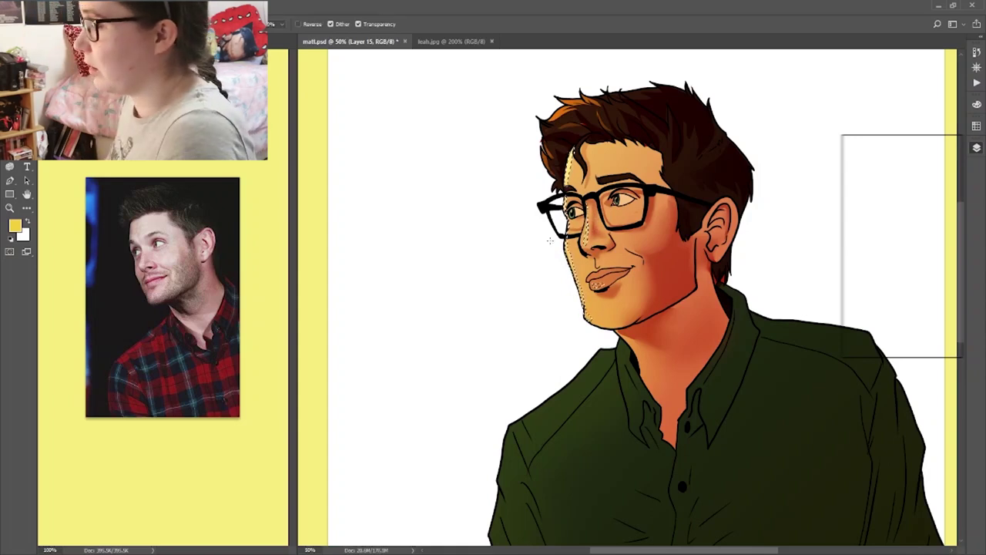
key(ctrl+d)
Step: Brush soft yellow highlights onto the face and chin and smudge them into the skin
key(b)
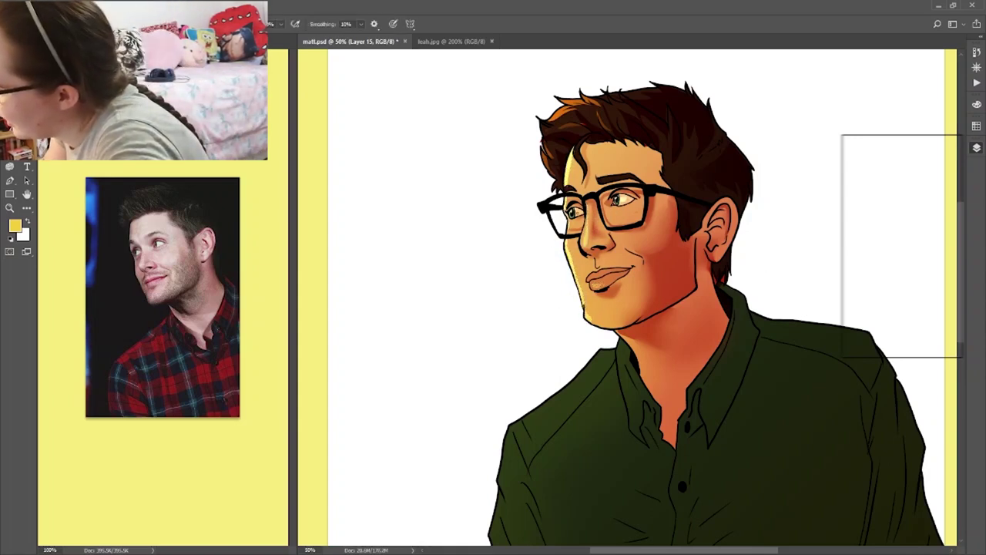
key(r)
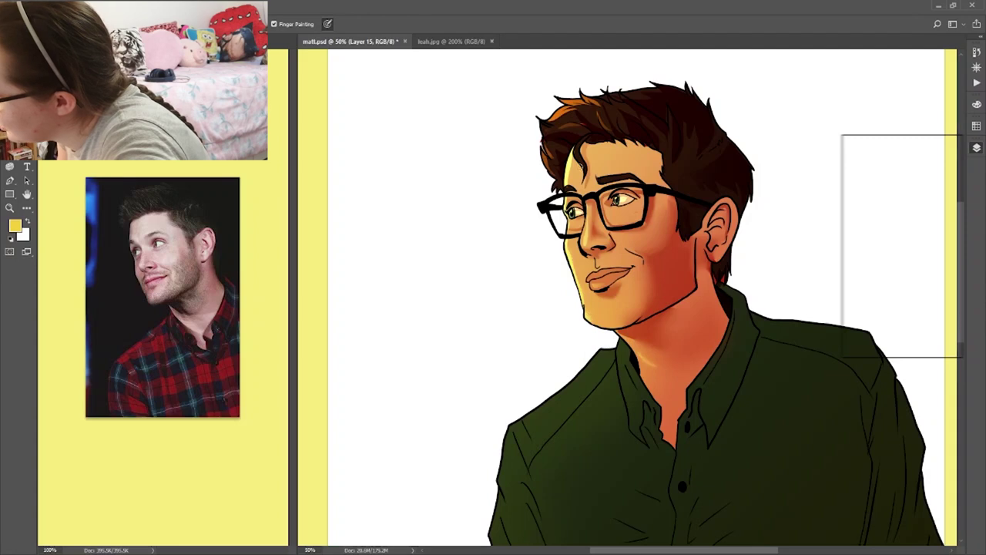
key(b)
drag(597, 315, 615, 316)
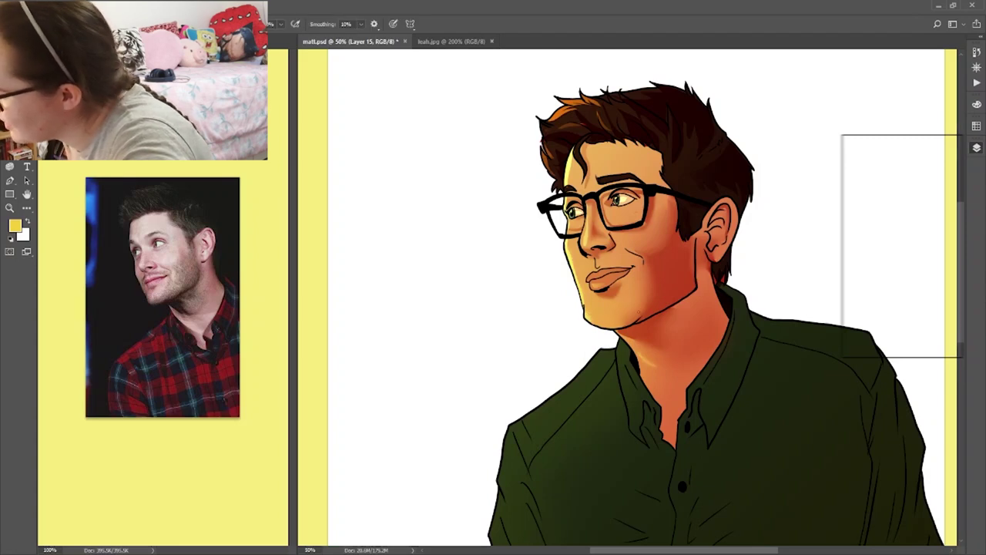
key(r)
key(b)
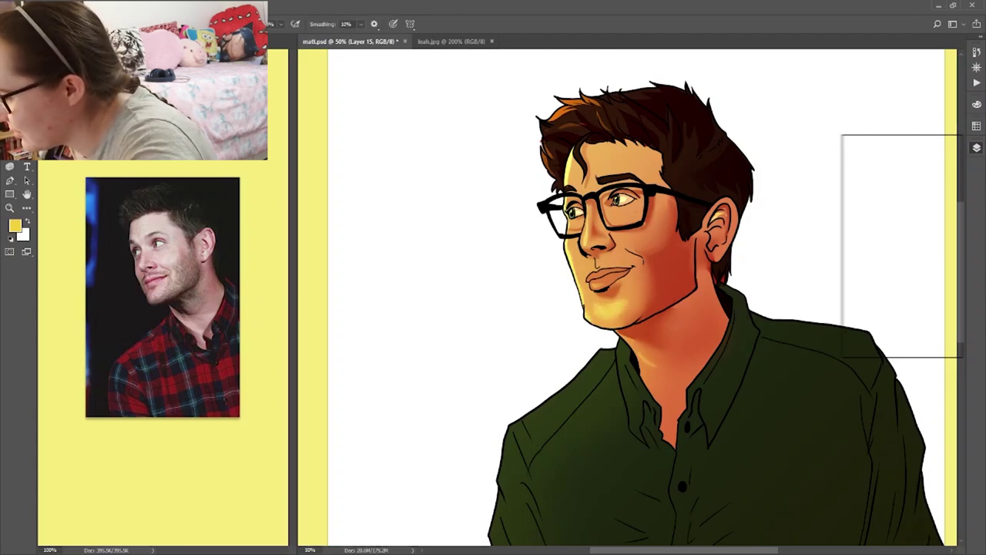
key(r)
Step: Outline the lit edges of the shoulder, sleeve and forearm and fill them with a yellow gradient highlight
key(ctrl+minus)
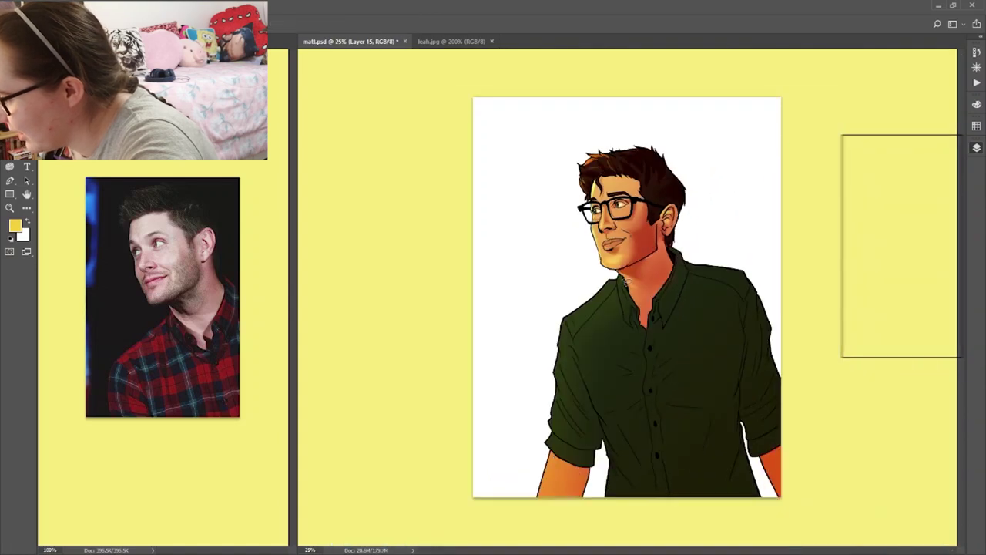
mouse_move(562, 430)
mouse_down()
mouse_move(537, 501)
mouse_move(561, 383)
mouse_up()
drag(624, 278, 621, 277)
key(g)
drag(527, 366, 619, 361)
key(ctrl+d)
Step: Add yellow gradient highlights to the collar, the chest folds and the top of the far shoulder
key(l)
drag(621, 280, 625, 286)
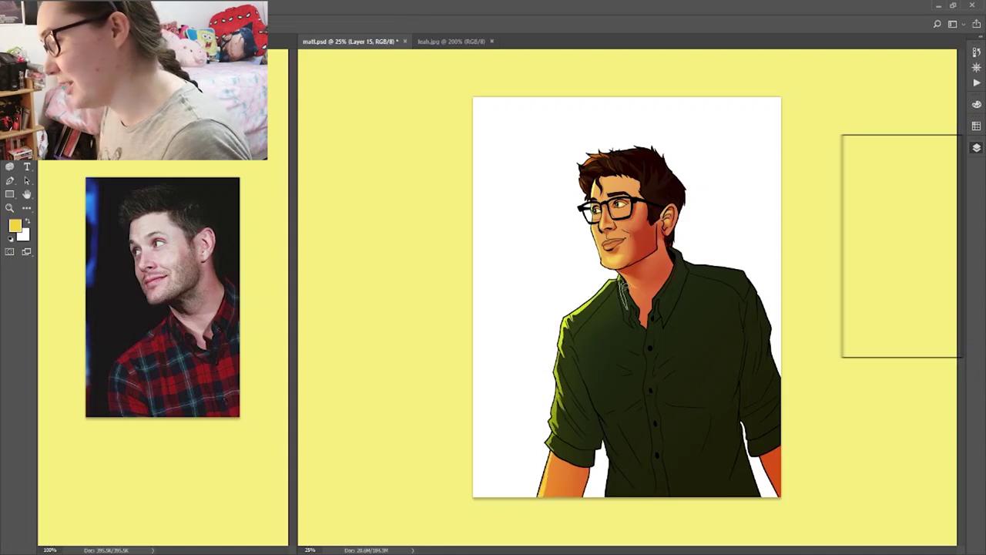
drag(578, 356, 618, 444)
key(g)
drag(553, 326, 628, 360)
key(ctrl+d)
key(g)
drag(707, 297, 875, 346)
key(ctrl+d)
Step: Outline a highlight along the shirt's button placket, fill it with a yellow gradient and soften it with the eraser
key(l)
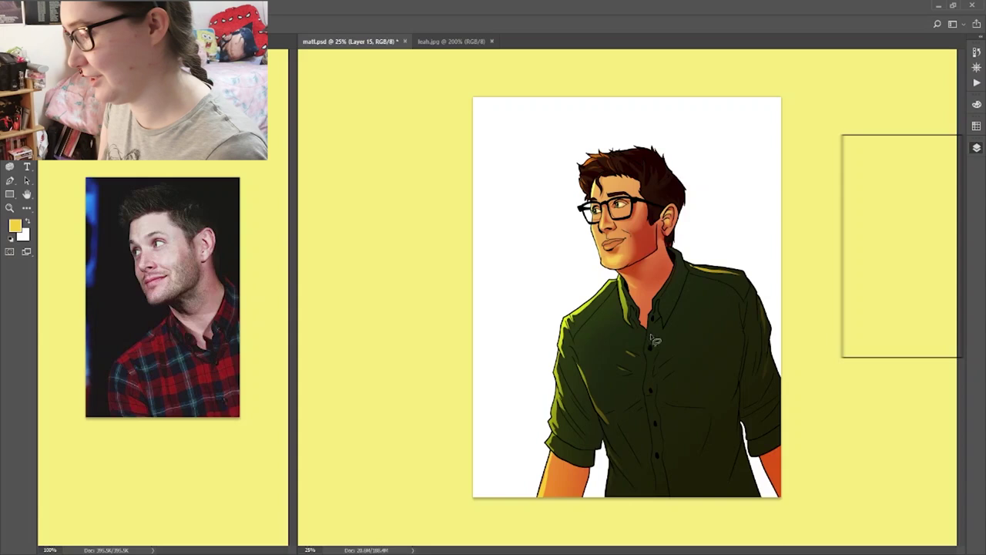
key(g)
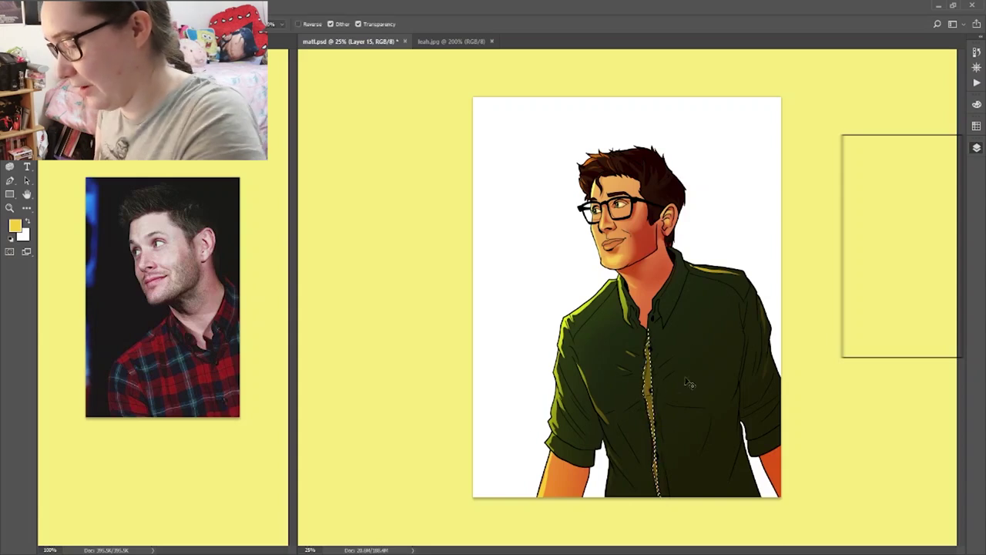
key(ctrl+d)
key(e)
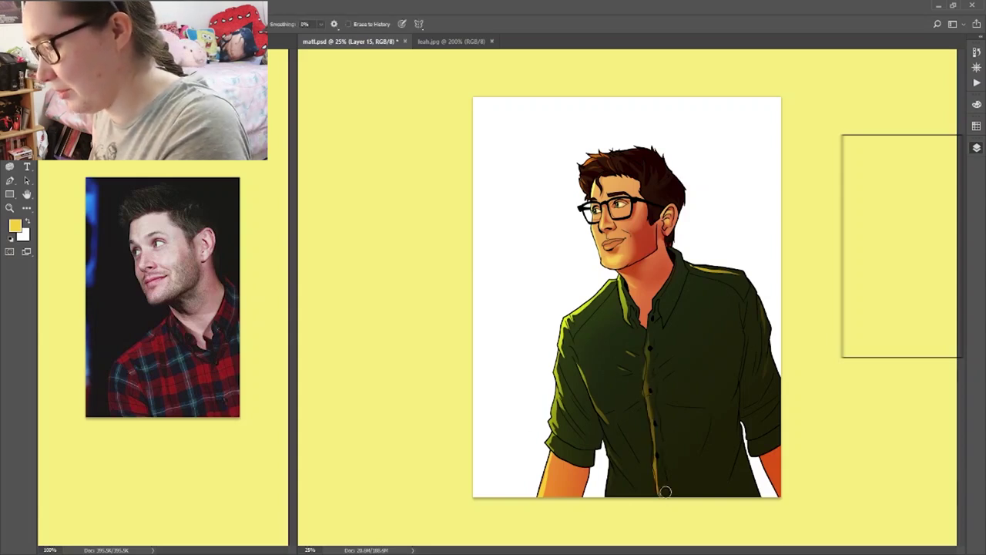
Step: Fill the background behind the figure with a yellow gradient fading out from the upper-left corner on a new layer
click(869, 214)
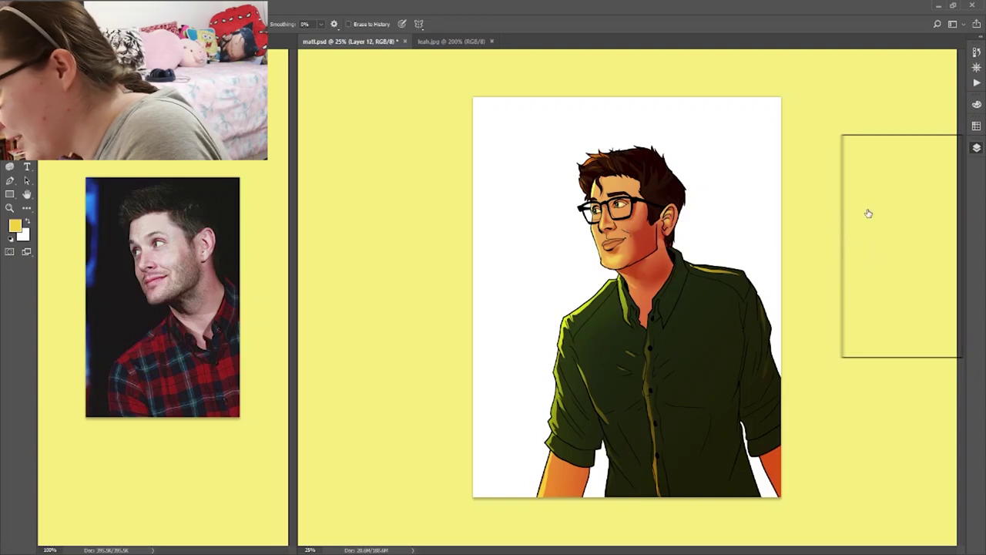
key(alt+bracketright)
click(934, 308)
click(945, 353)
click(10, 153)
drag(455, 95, 732, 346)
Step: Sample a red from the neck and add a red gradient rising from the background's lower-right corner on another layer
key(ctrl+shift+alt+n)
key(i)
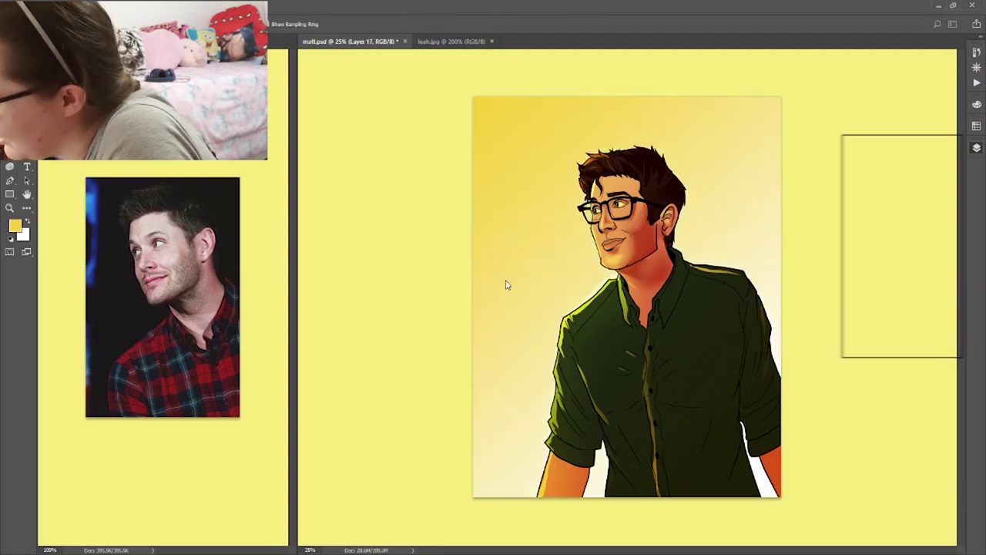
click(660, 272)
key(g)
drag(814, 508, 522, 242)
drag(780, 496, 518, 212)
key(ctrl+z)
Step: Clean up the background gradient layer around the face with the eraser
key(z)
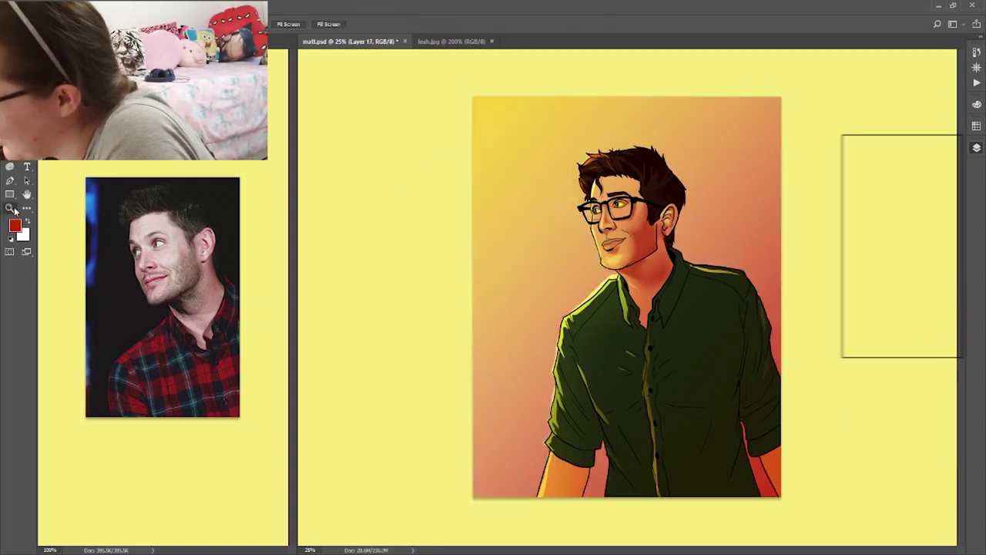
double_click(634, 231)
key(e)
key(ctrl+minus)
key(ctrl+minus)
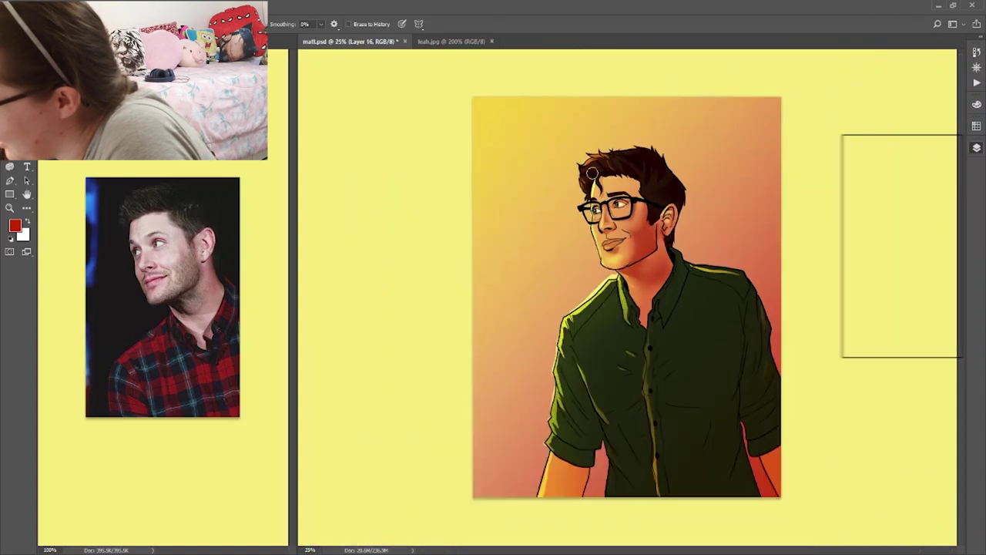
Step: Trim the gradient layer to the figure's outline using a Magic Wand selection of the background, and clear the selection
click(849, 266)
click(917, 267)
key(w)
click(753, 233)
click(849, 267)
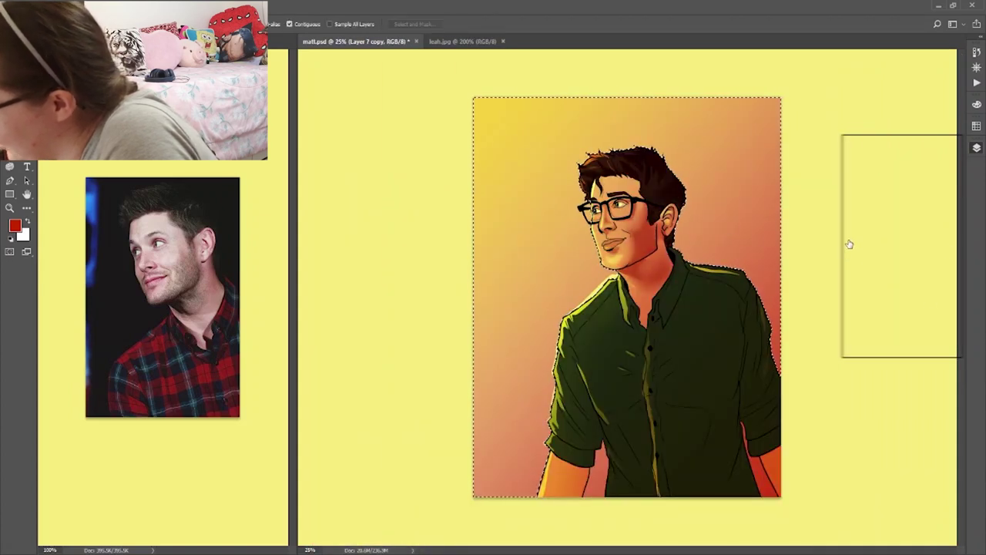
click(917, 212)
key(Delete)
key(ctrl+d)
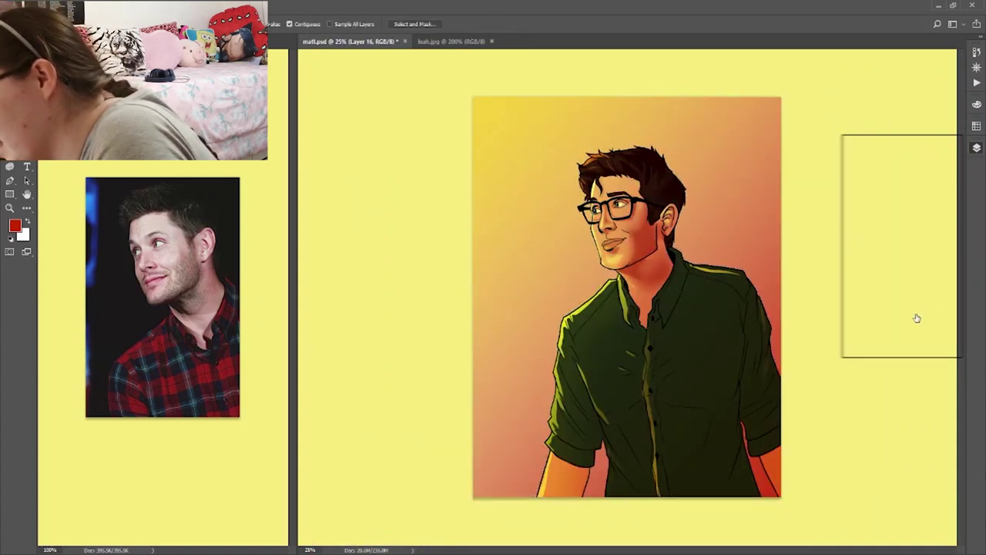
Step: Duplicate the trimmed gradient layer and adjust the copy's blend mode to deepen the background's orange and red
key(ctrl+j)
click(887, 171)
click(874, 282)
click(885, 173)
click(875, 189)
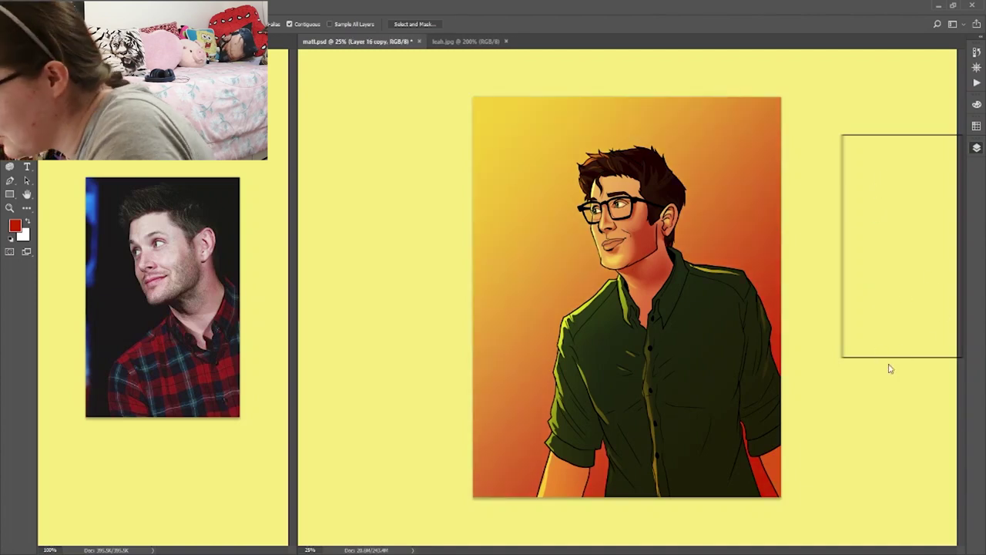
Step: Add a Pattern Overlay to the duplicated gradient layer and try several blend modes for its texture
click(921, 458)
drag(296, 174, 271, 174)
click(291, 283)
click(285, 175)
click(287, 224)
click(284, 173)
click(282, 240)
click(271, 175)
click(277, 266)
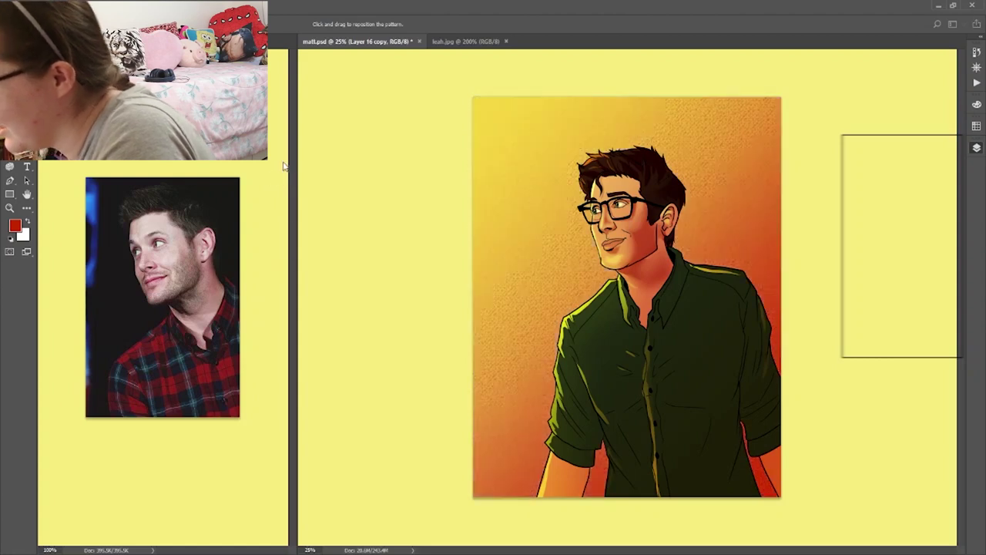
Step: Compare other patterns and blend modes for the background's Pattern Overlay, trying fine dotted and grid textures over the gradient
key(shift+plus)
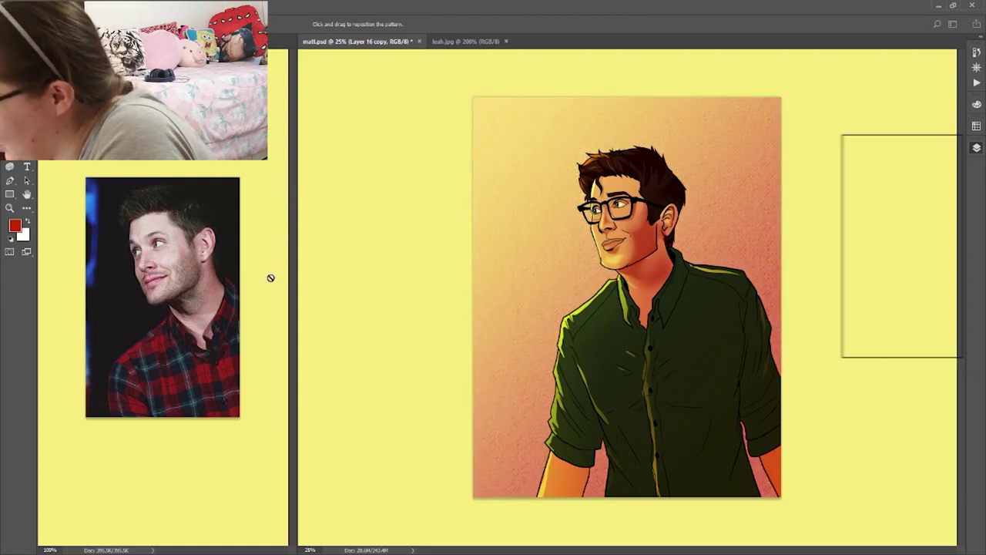
click(304, 234)
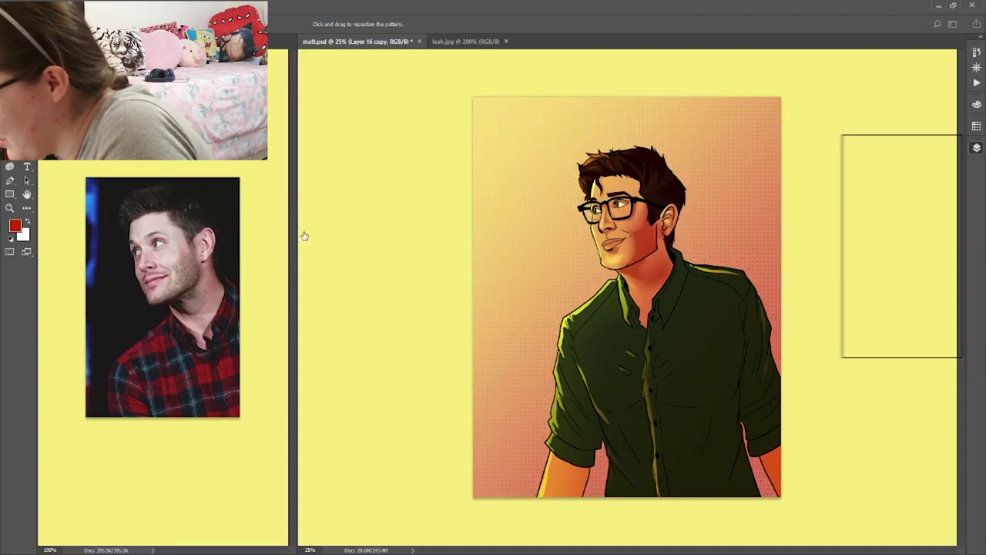
key(shift+plus)
key(shift+plus)
key(shift+plus)
key(shift+plus)
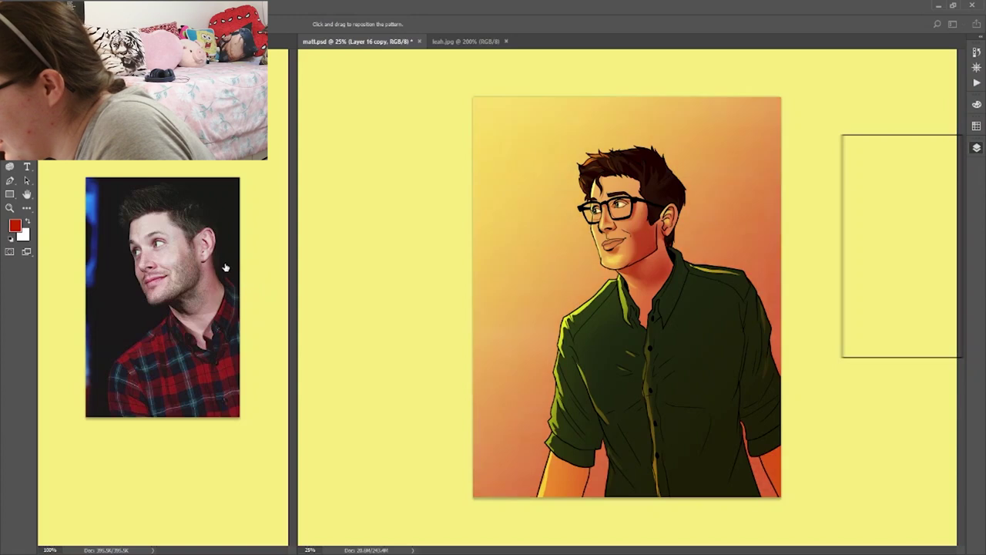
key(shift+plus)
key(shift+plus)
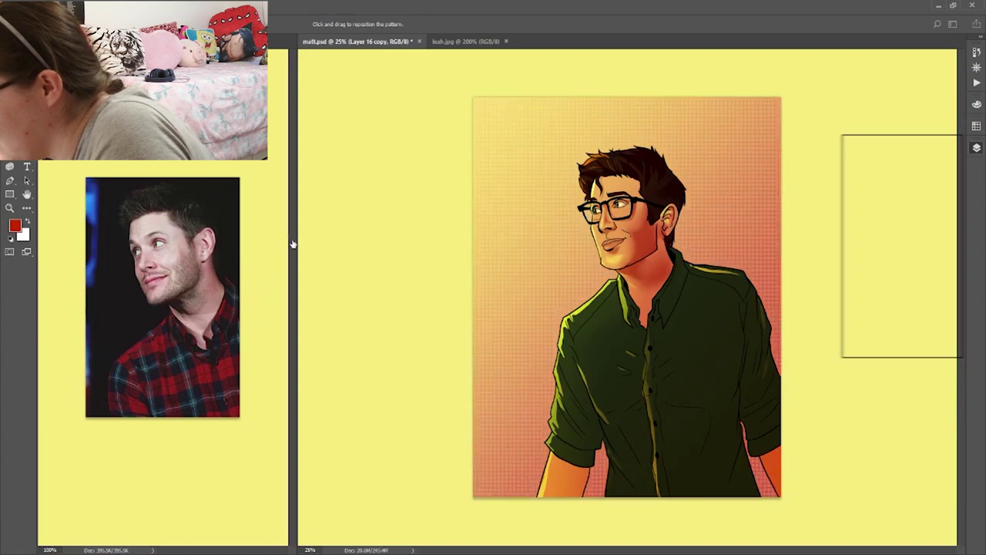
key(shift+plus)
key(shift+plus)
key(shift+plus)
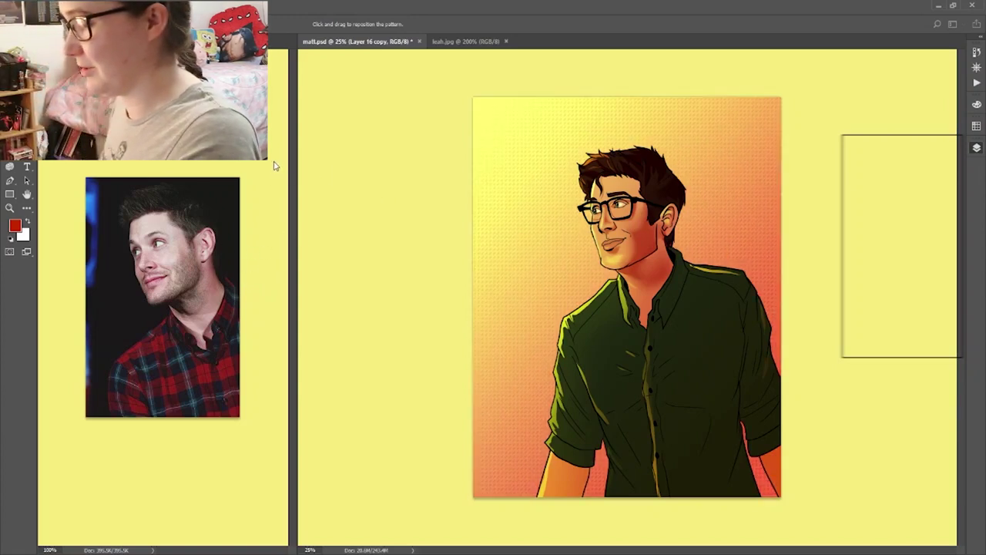